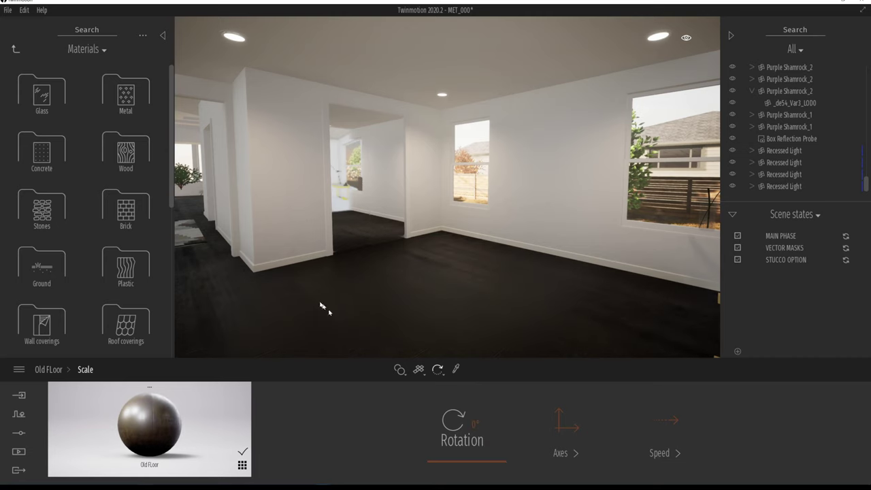
Step: Place the a.Fav_12 rug from the user library's TM Models 1-Decor rugs on the bedroom floor
left_click(14, 51)
left_click(117, 268)
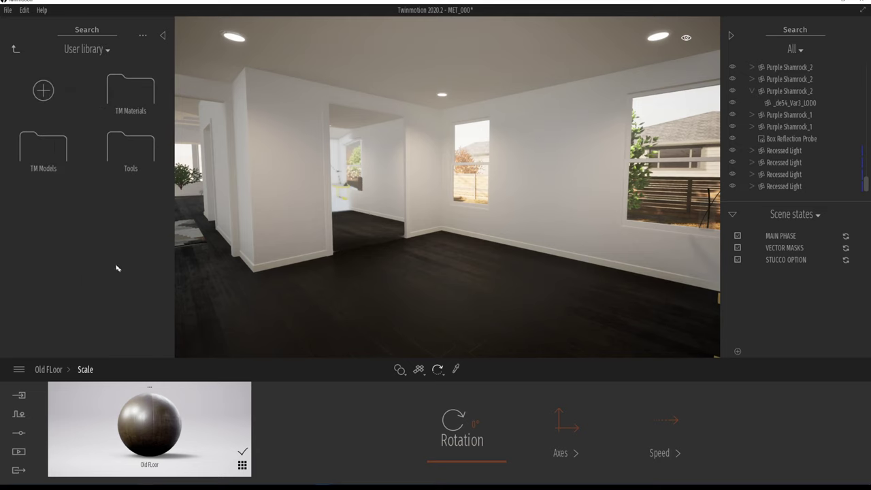
left_click(41, 144)
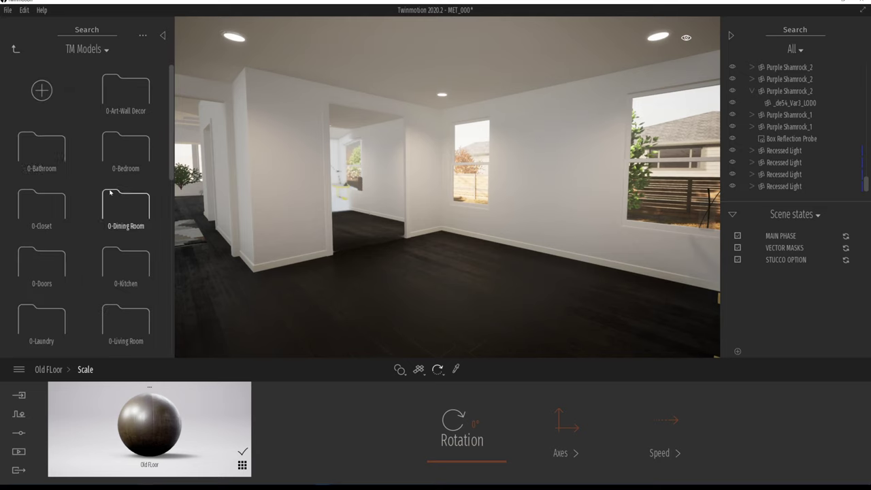
scroll(91, 232, "down", 3)
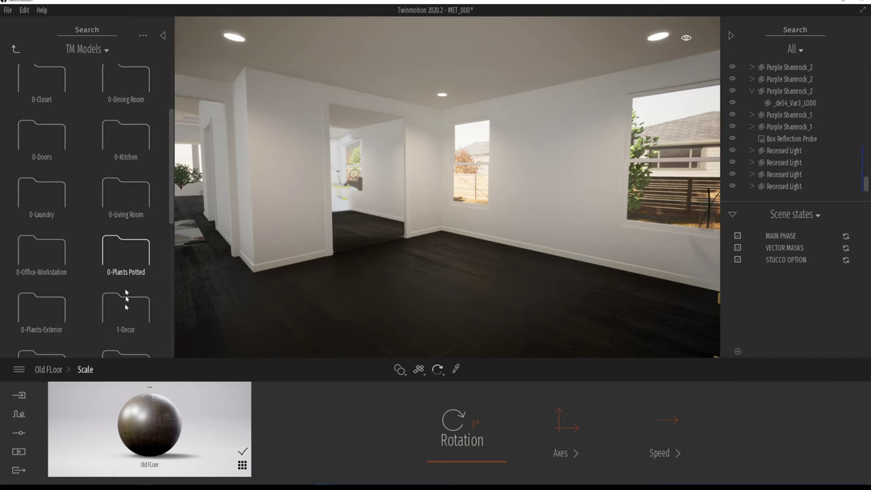
scroll(126, 296, "down", 1)
left_click(125, 299)
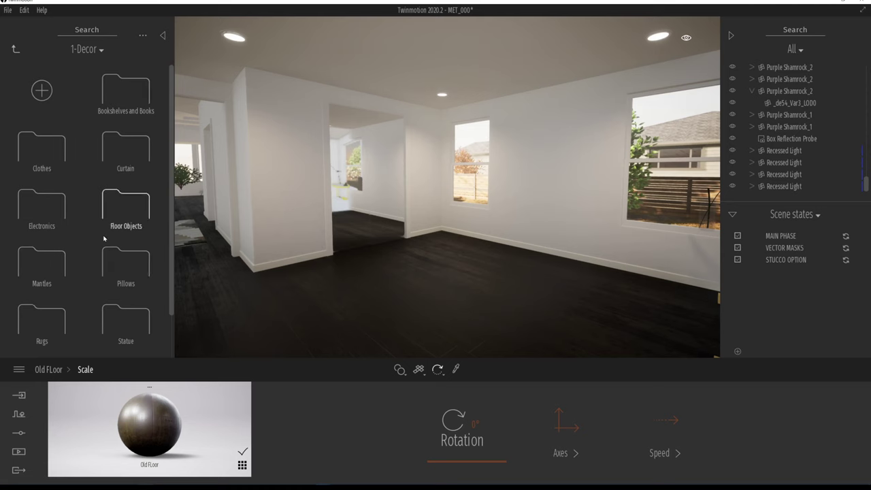
scroll(104, 242, "down", 1)
left_click(53, 275)
left_click(117, 96)
left_click_drag(152, 202, 661, 299)
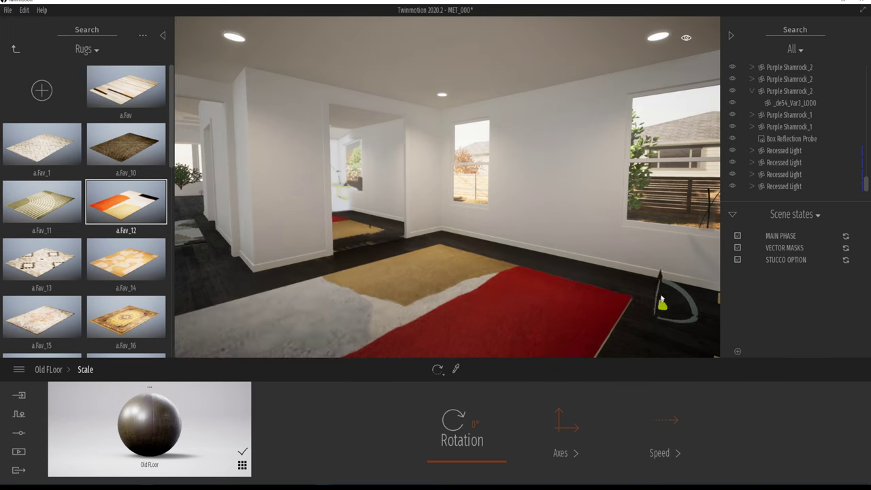
Step: Place the Bed - Rabs King Modern model from the 0-Bedroom beds on the rug, against the window wall
left_click(15, 49)
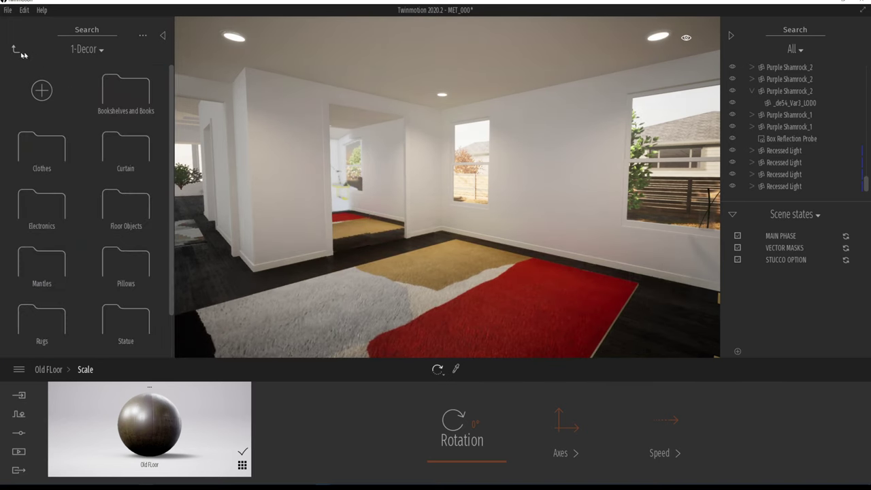
left_click(16, 50)
left_click(125, 161)
left_click(126, 102)
left_click_drag(106, 194, 480, 267)
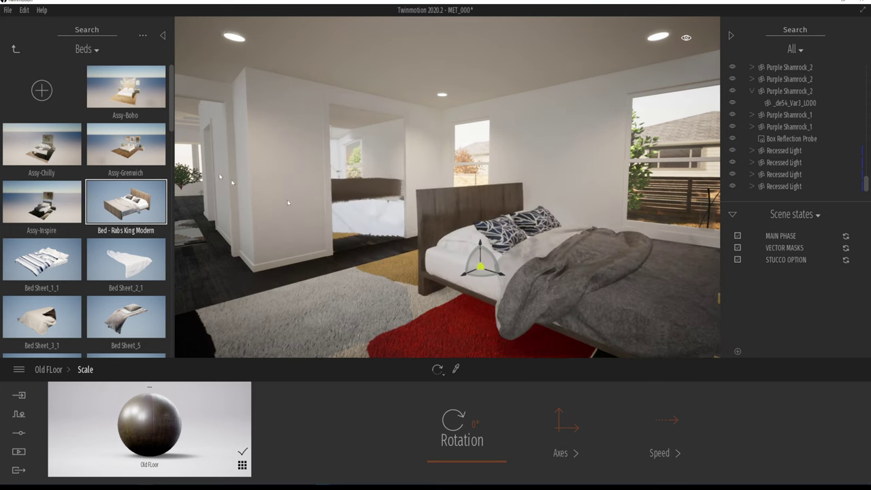
Step: Hang the 0. Landscape Framed Canvas from 0-Art-Wall Decor on the wall above the bed, between the windows
left_click(15, 50)
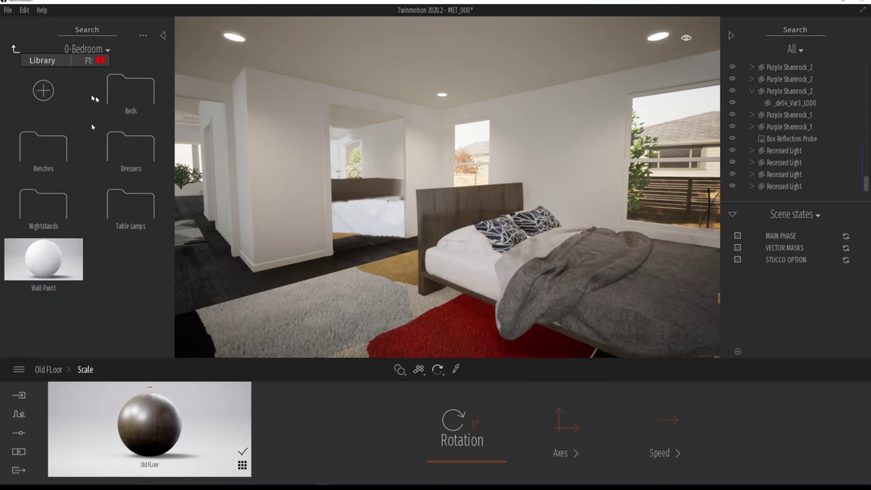
left_click(15, 50)
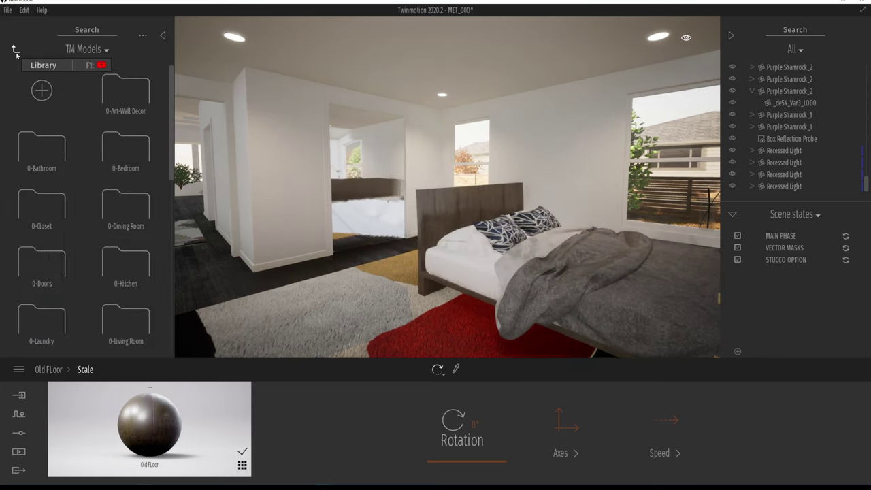
left_click(115, 90)
left_click_drag(115, 90, 549, 160)
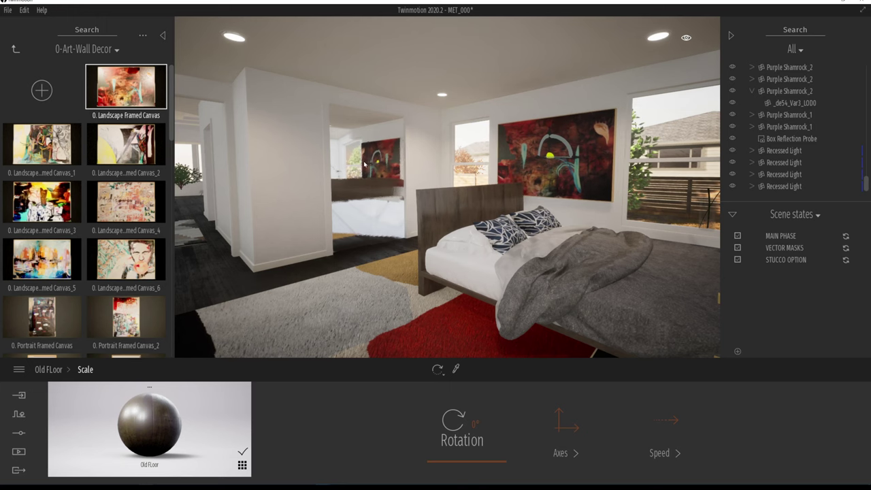
left_click_drag(364, 164, 363, 159)
key("Escape")
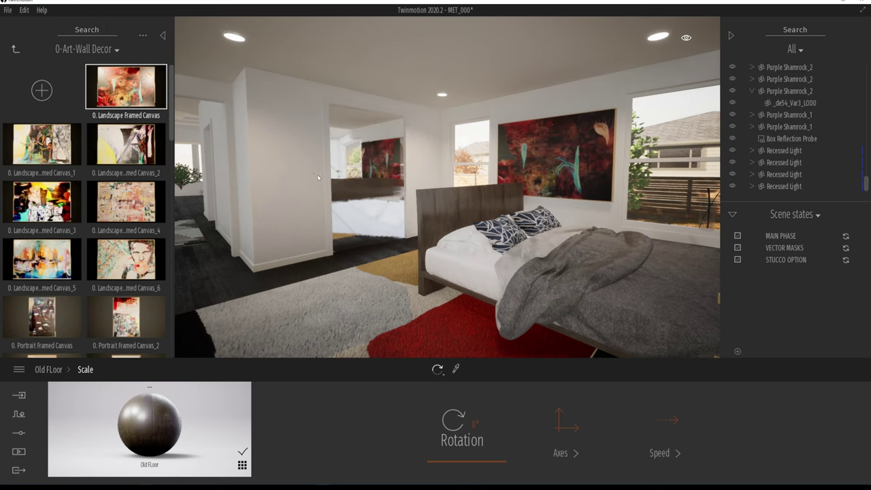
mouse_move(317, 174)
right_mouse_down()
mouse_move(306, 174)
mouse_move(336, 190)
mouse_move(313, 176)
right_mouse_up()
key("a")
key("w")
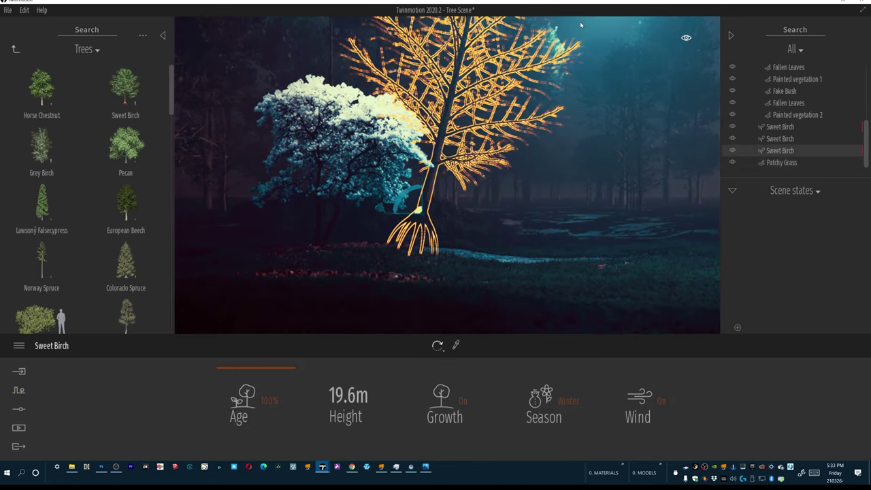
left_click(579, 30)
middle_click_drag(546, 115, 572, 115)
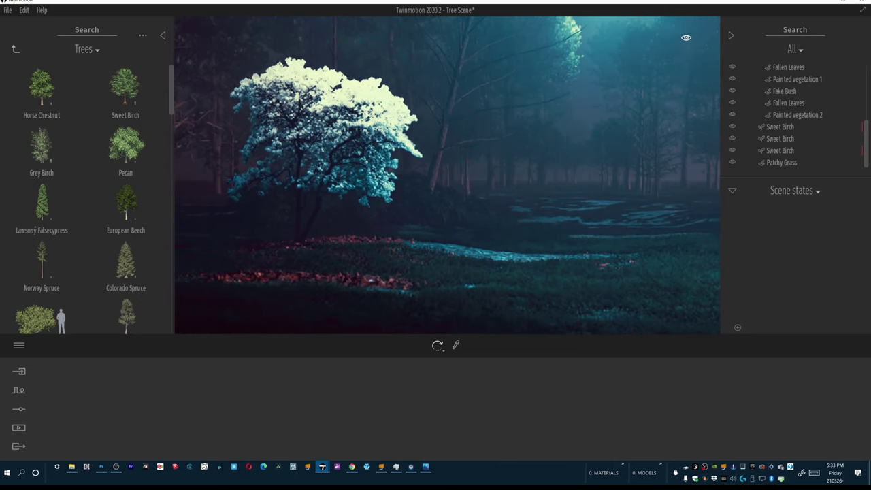
Step: Review the Twinmotion 2020 Tutorial Series playlist in Chrome and the rendered tree scene Image3_002.png in Photos
key("alt+Tab")
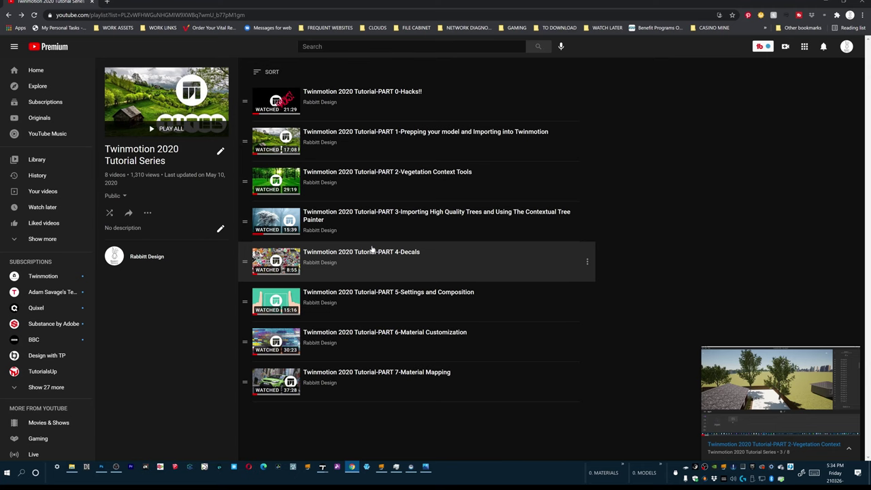
key("alt+Tab")
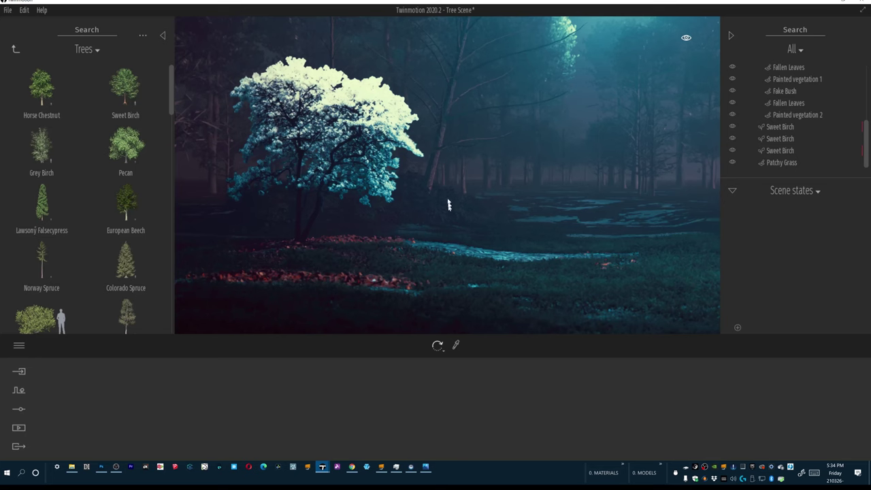
key("alt+Tab")
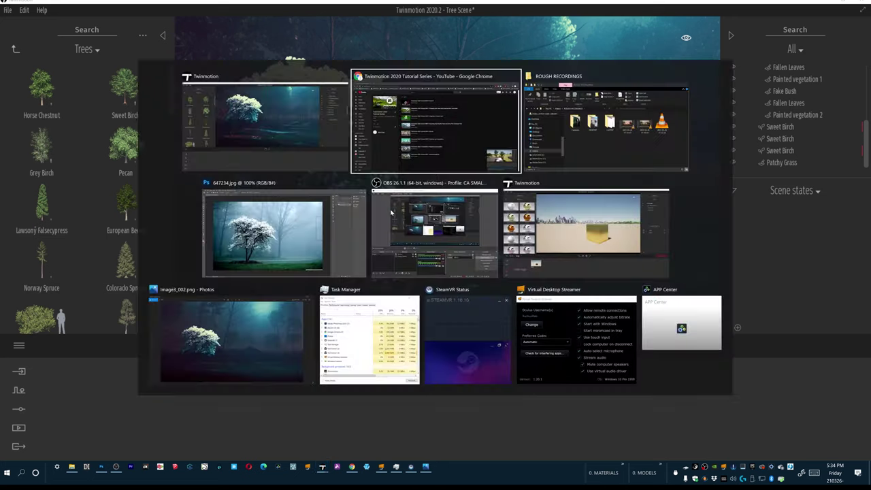
key("alt+Tab")
key("alt+Tab")
key("alt+Tab")
key("alt+Tab")
key("alt+Tab")
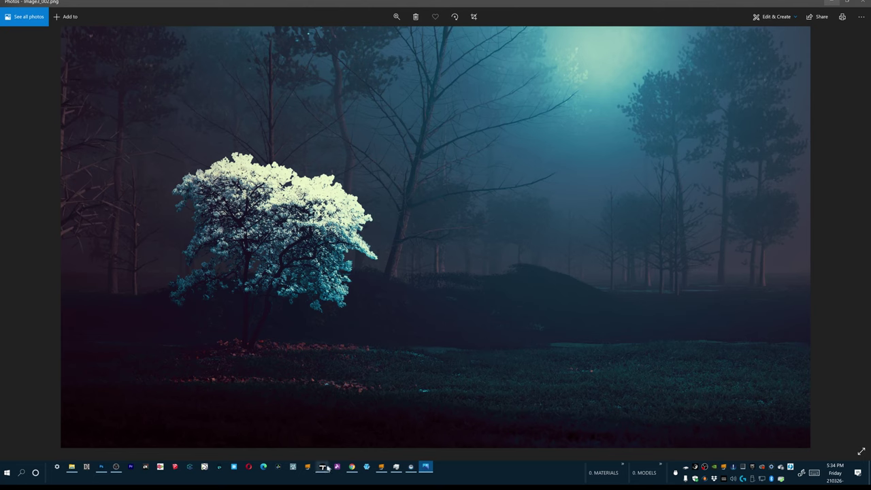
Step: Switch to the Twinmotion window with the gold box project
mouse_move(322, 468)
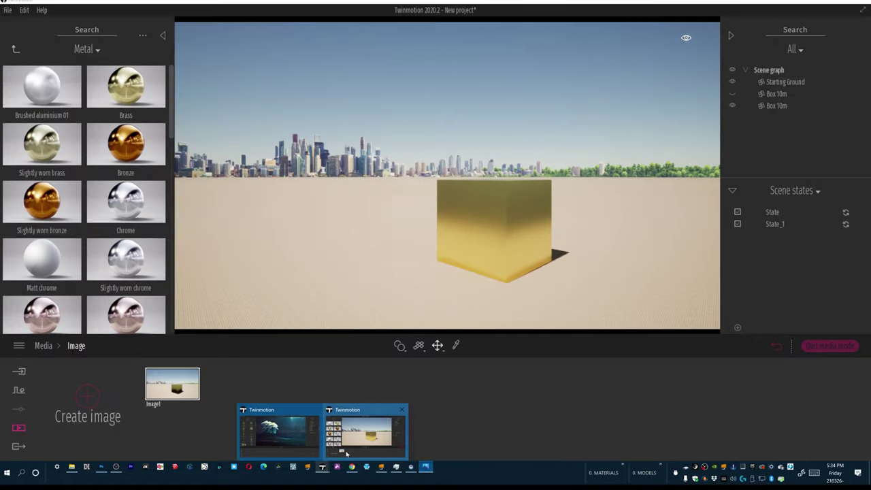
left_click(351, 429)
left_click(8, 11)
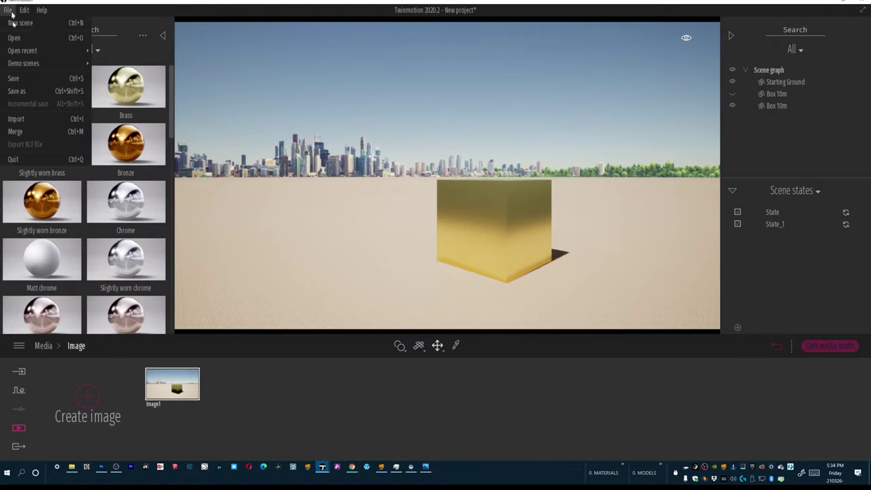
left_click(13, 31)
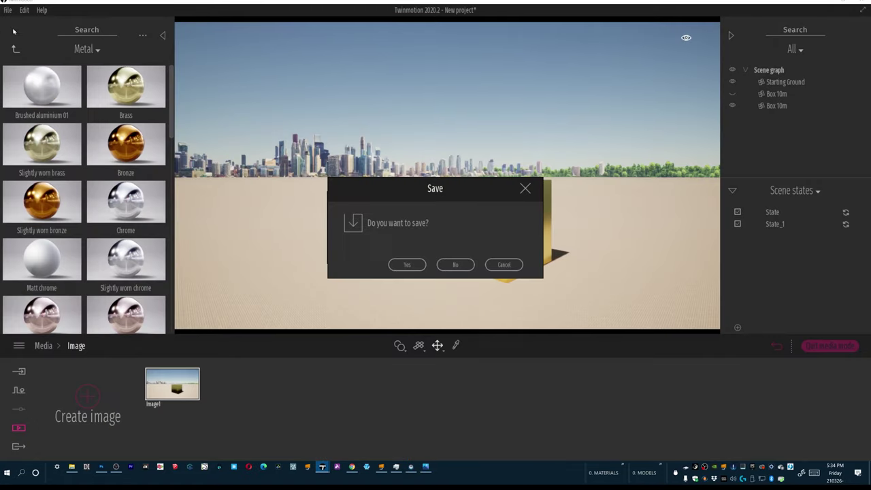
left_click(410, 265)
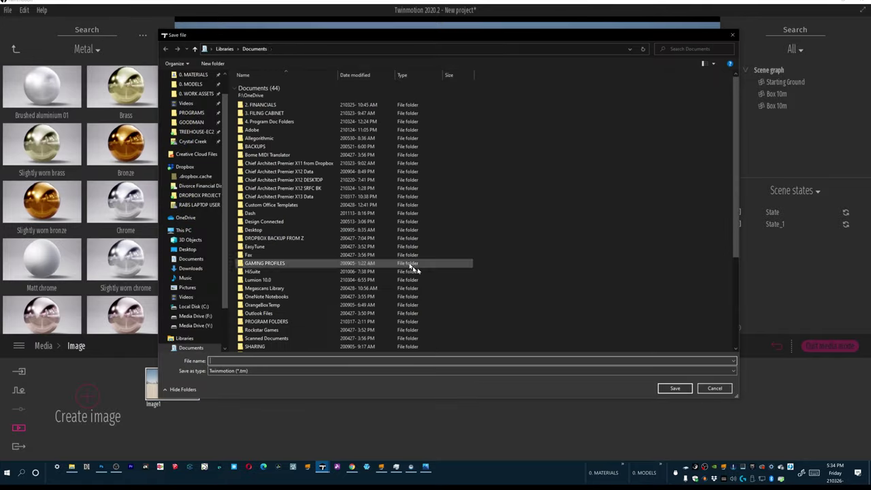
left_click(714, 388)
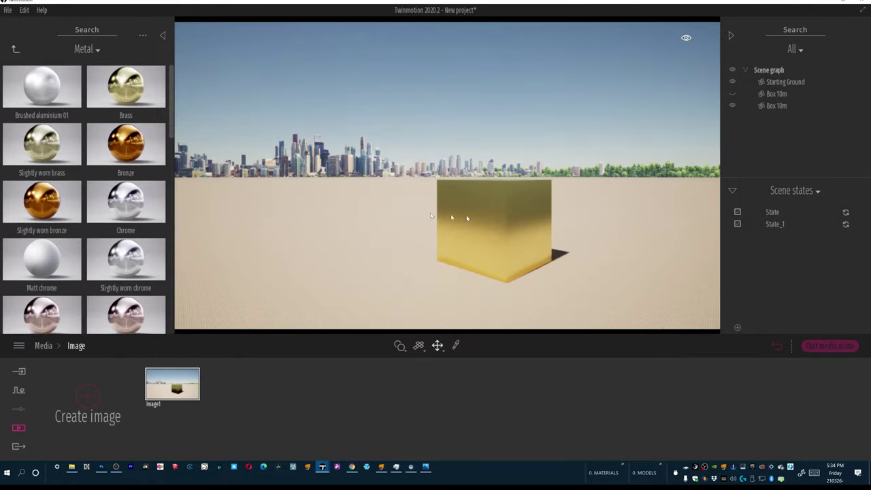
Step: Create a new scene without saving the current project and delete its Starting Ground
left_click(8, 10)
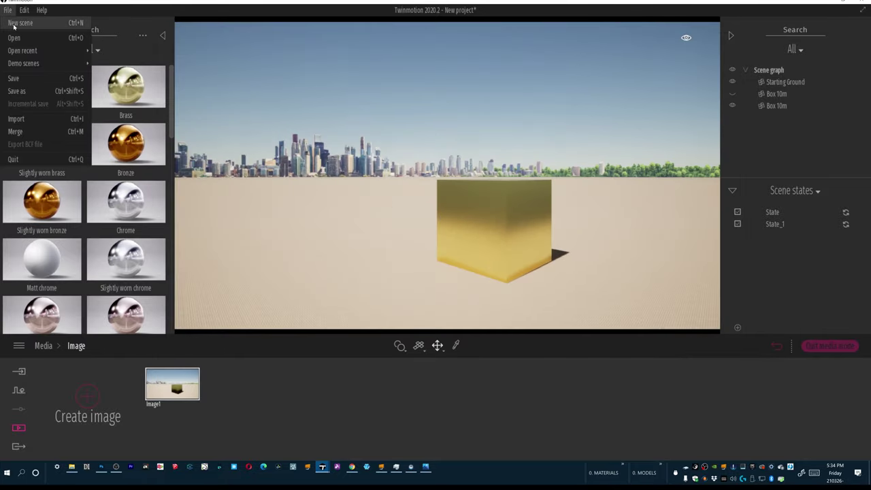
left_click(15, 19)
left_click(455, 265)
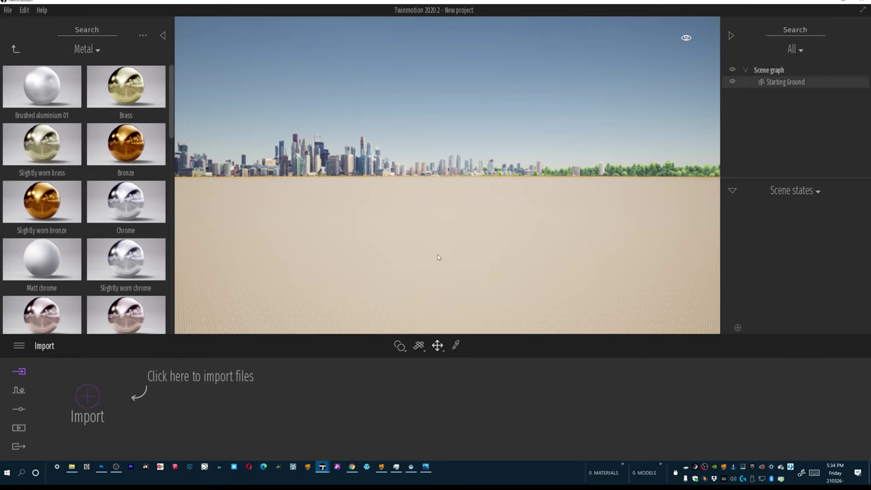
key("Delete")
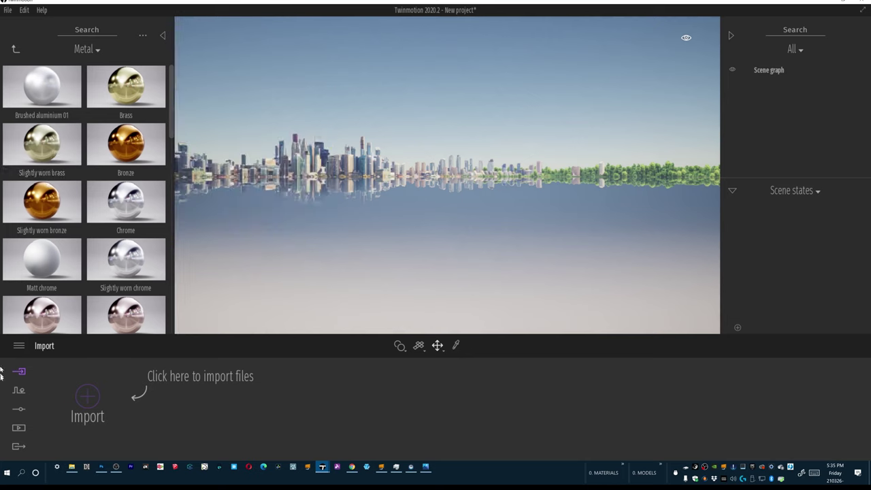
Step: Set the location's background picture to Mountains
left_click(19, 408)
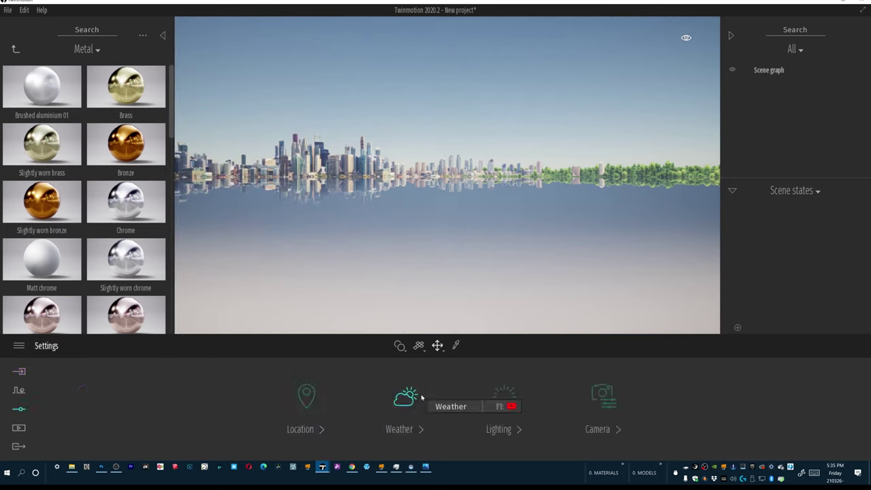
left_click(304, 398)
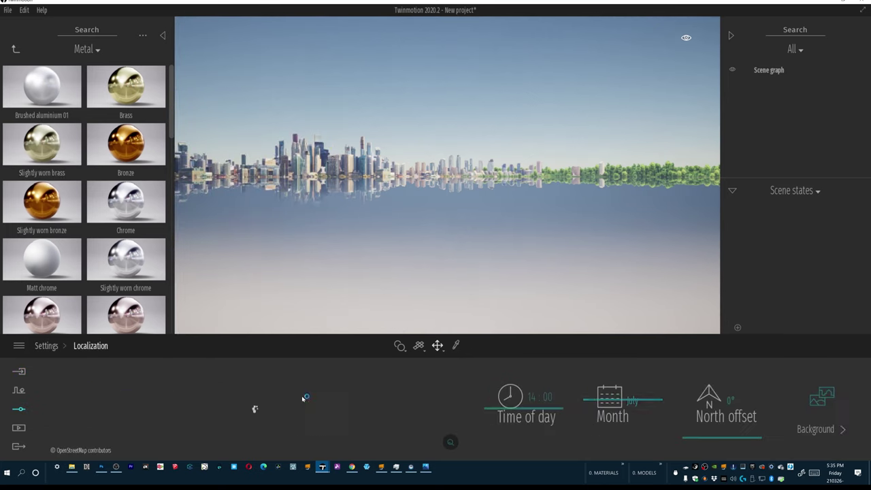
left_click(829, 398)
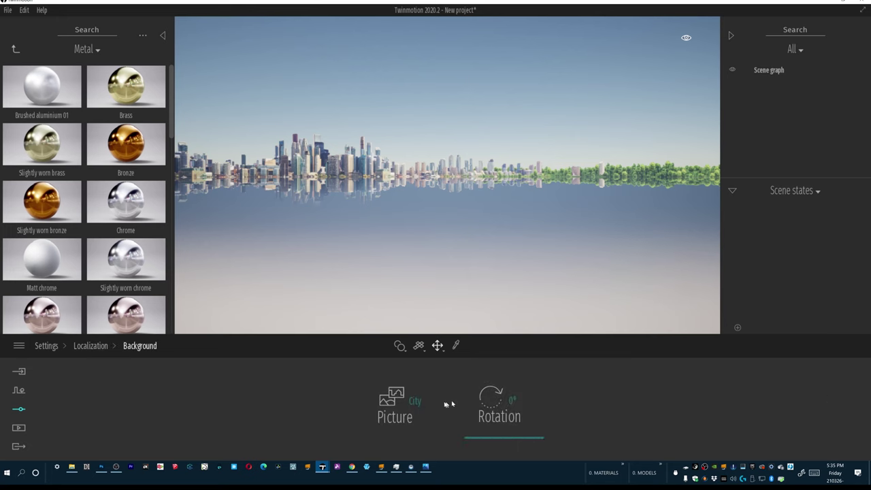
left_click(416, 395)
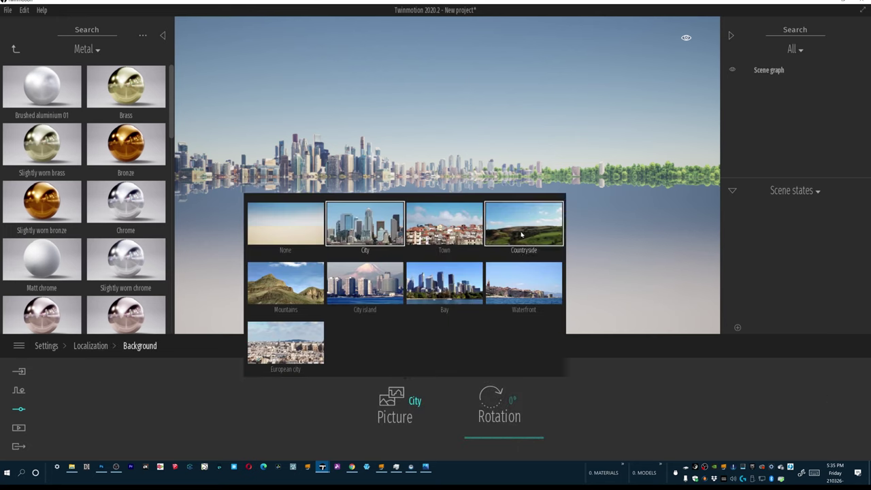
left_click(312, 279)
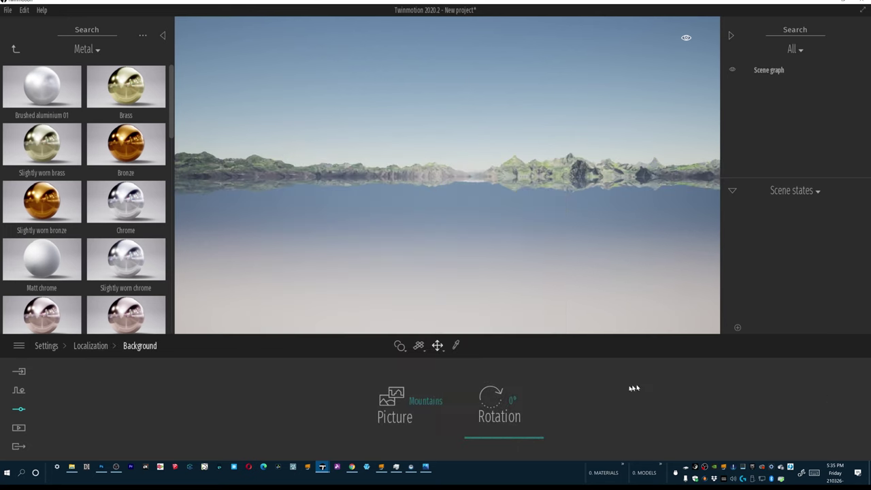
Step: Set the time of day to 20:10 and the north offset to 53°
left_click(97, 351)
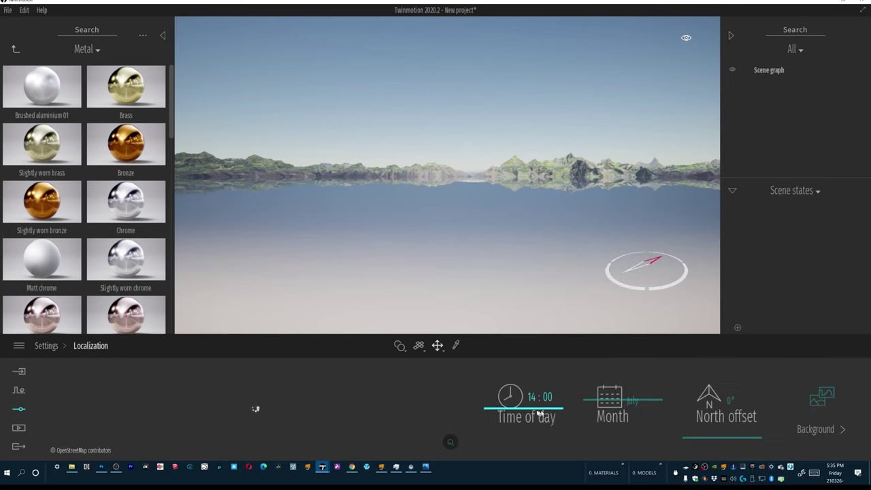
left_click_drag(517, 414, 507, 426)
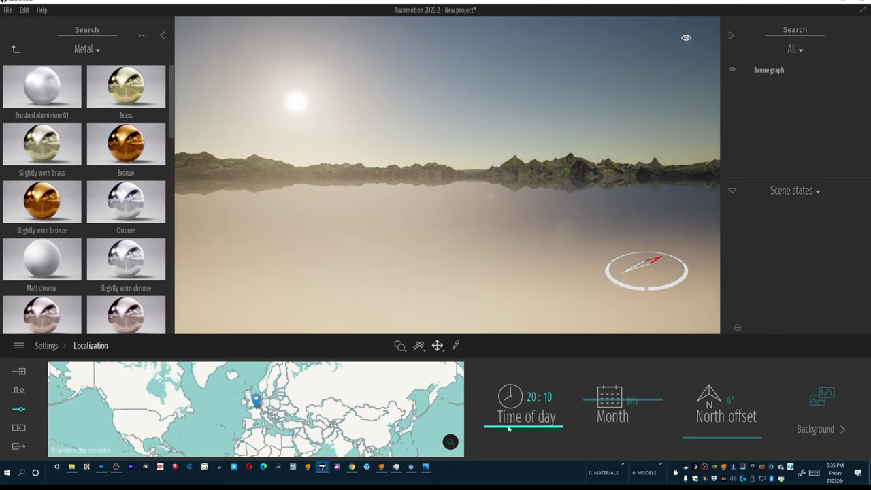
left_click(693, 429)
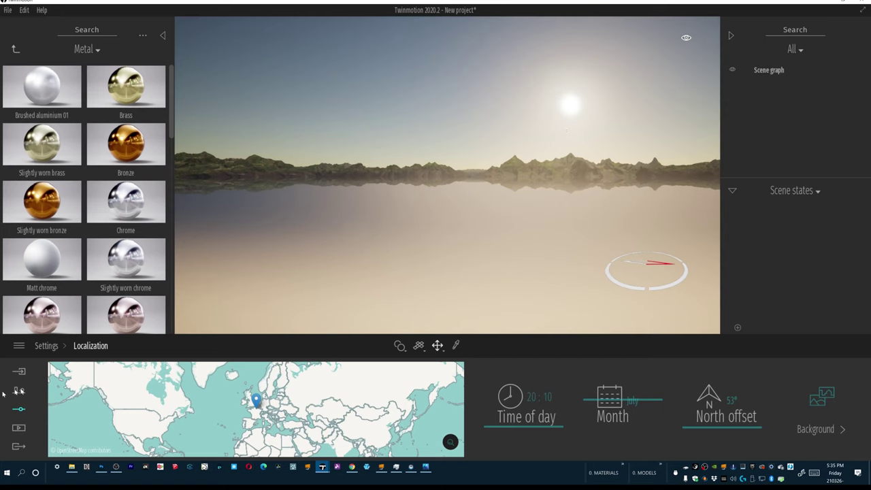
Step: Set the scene's lighting exposure to 1.50
left_click(42, 346)
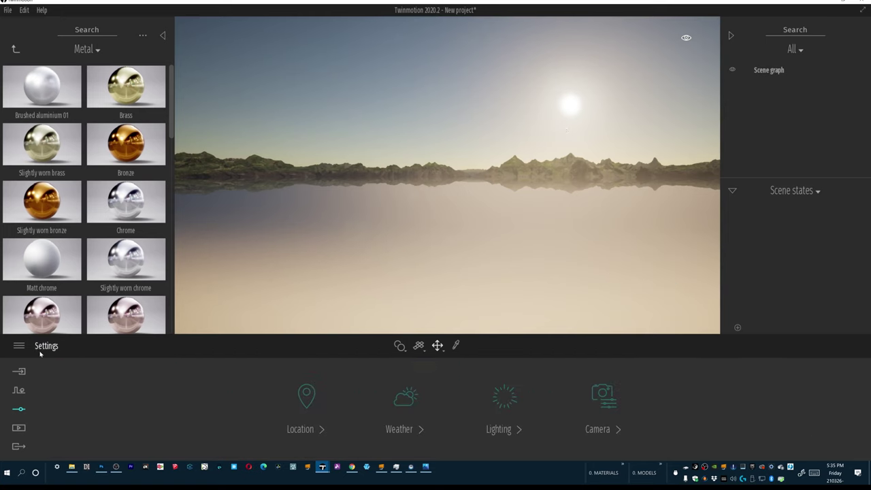
left_click(512, 409)
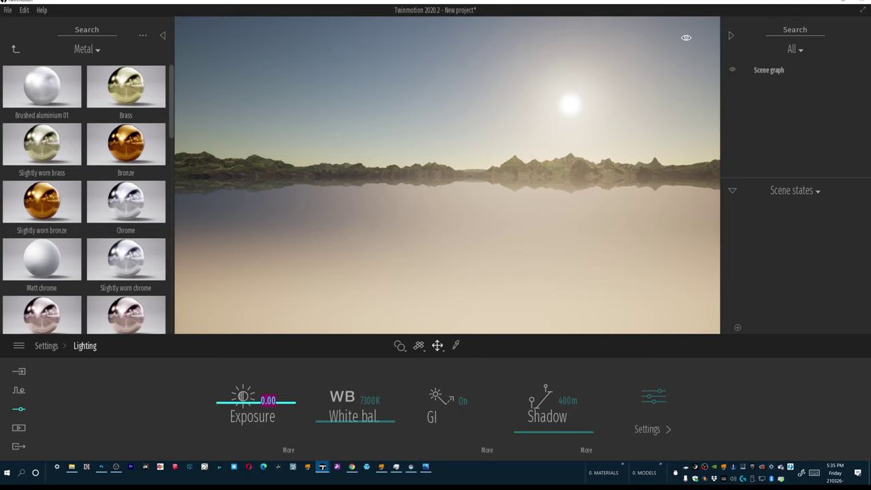
type("15")
key("Return")
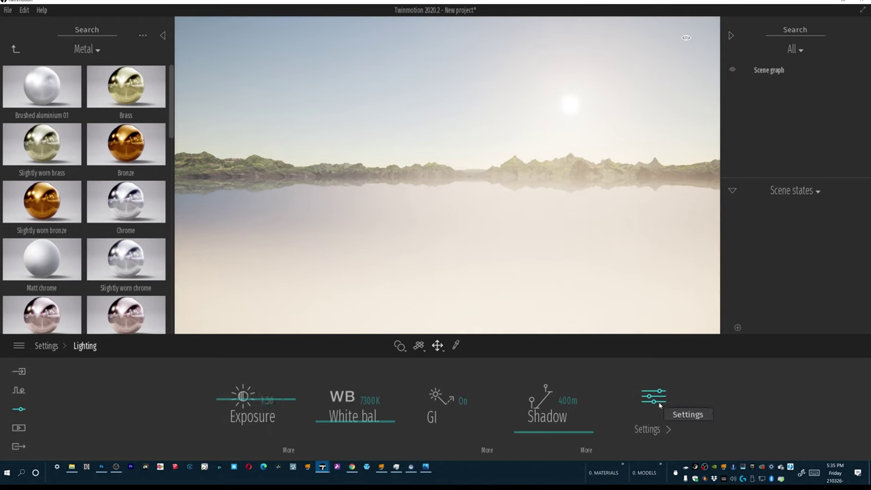
Step: Set the sun intensity in the advanced lighting settings to 19894 and return to the main scene settings
left_click(658, 405)
left_click_drag(264, 370, 255, 426)
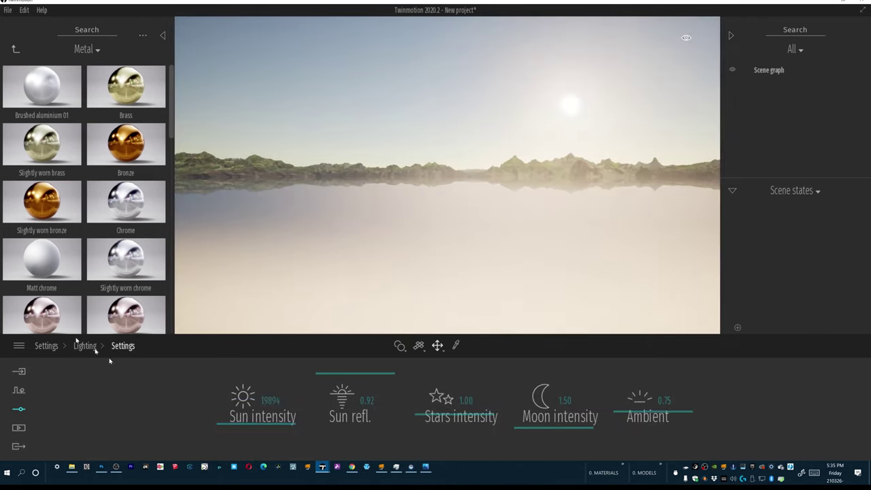
left_click(18, 409)
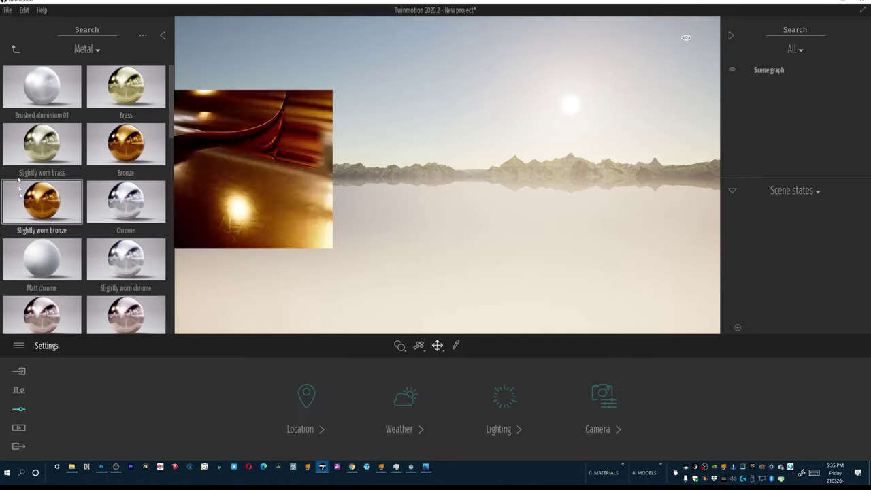
Step: Add the Flat landscape from the library's vegetation and landscape collection to the scene
left_click(16, 49)
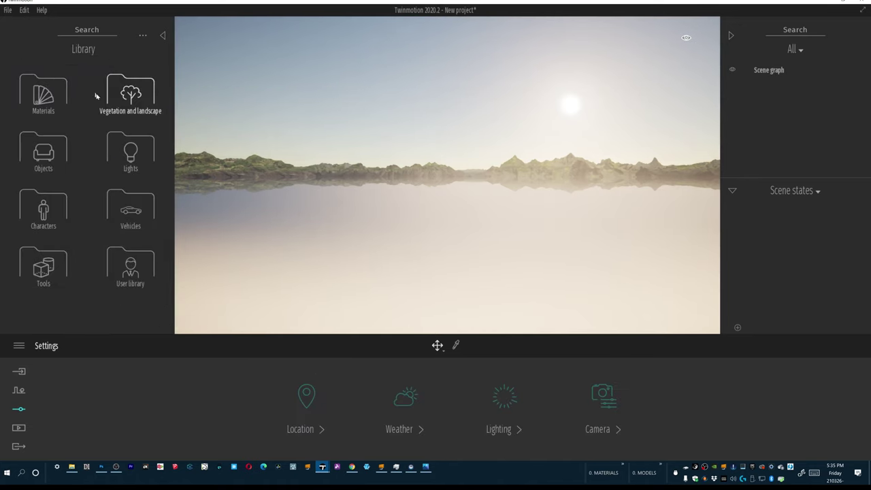
left_click(128, 100)
left_click(61, 102)
left_click_drag(60, 103, 458, 254)
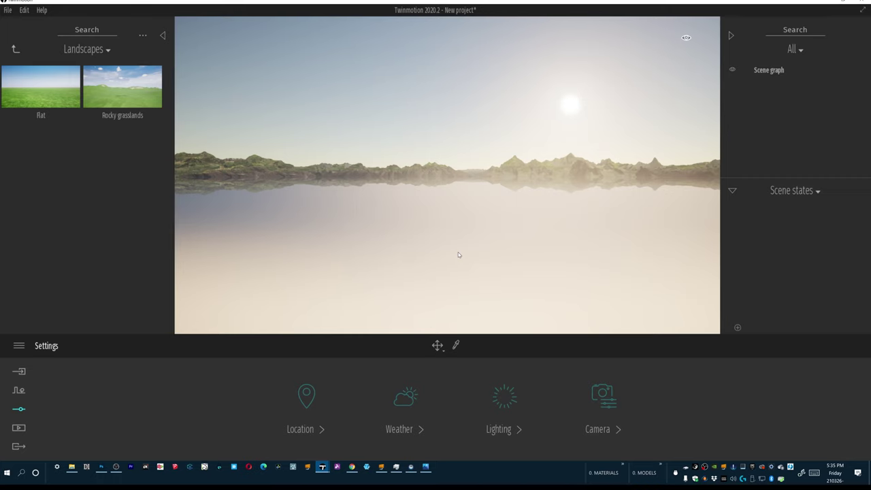
key("ctrl+z")
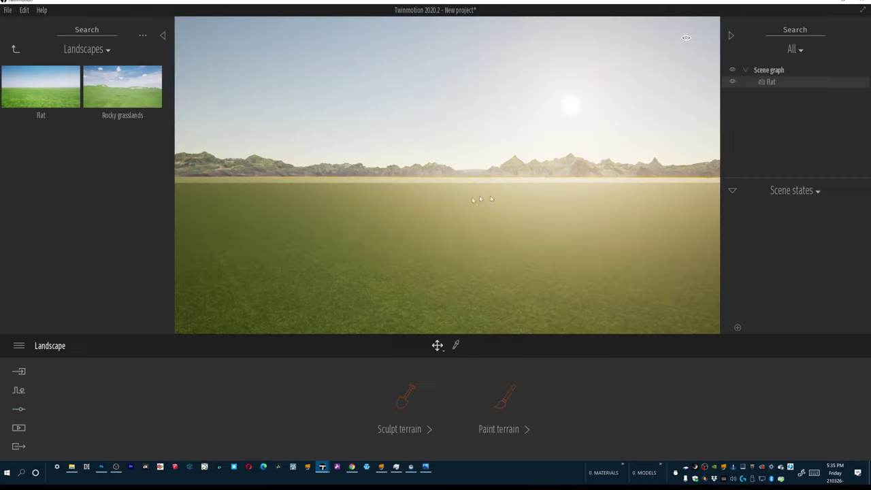
Step: Replace the Grass 1 terrain paint material with Forest ground 1 and set its scale to 75%
right_click_drag(393, 228, 426, 304)
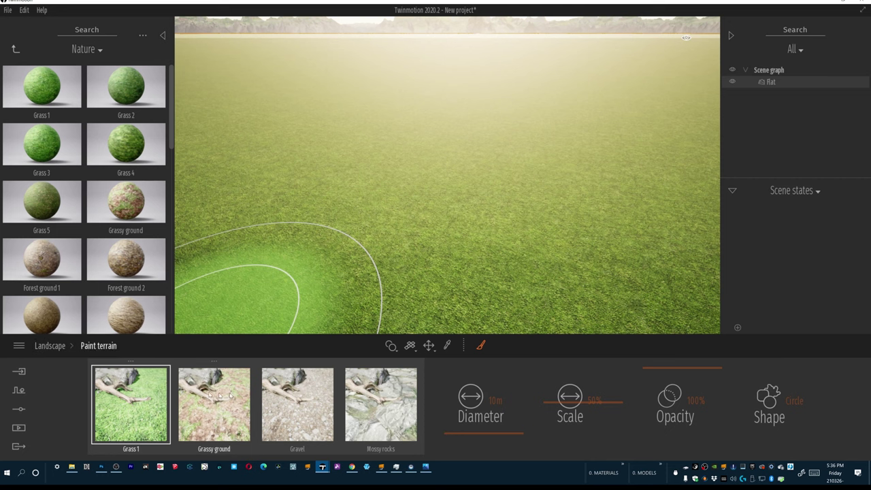
scroll(42, 258, "down", 1)
left_click_drag(41, 234, 126, 406)
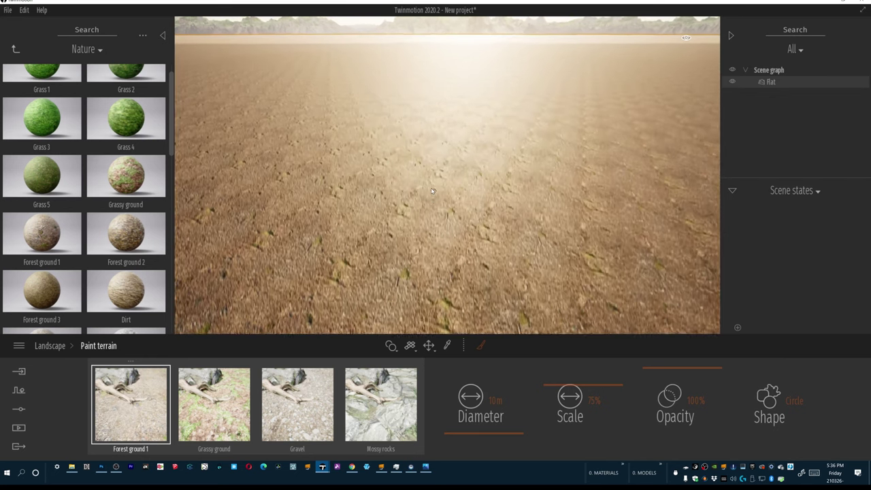
right_click_drag(447, 175, 439, 221)
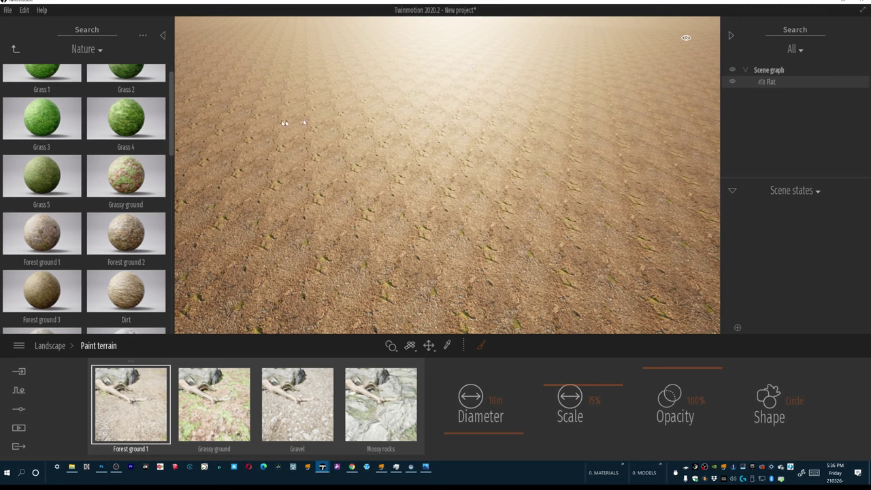
Step: Search the whole library for "box" and place the Box 10m primitive on the terrain
left_click(15, 49)
left_click(15, 49)
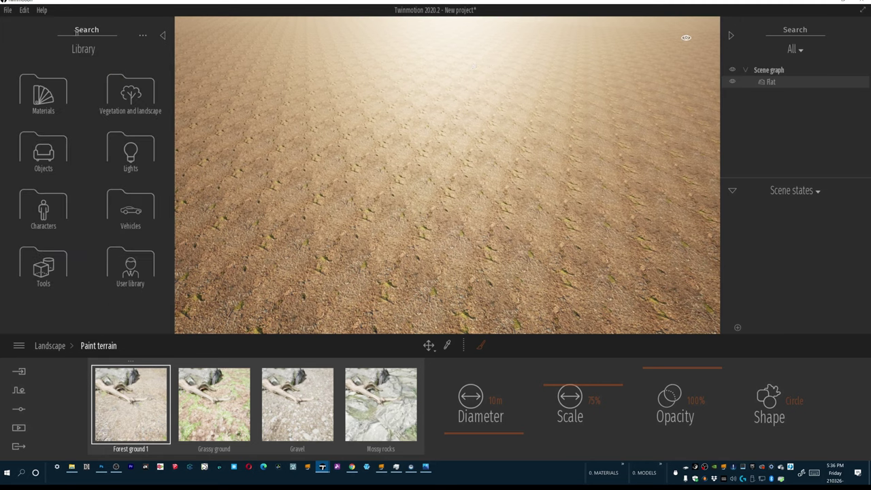
left_click(87, 30)
type("box")
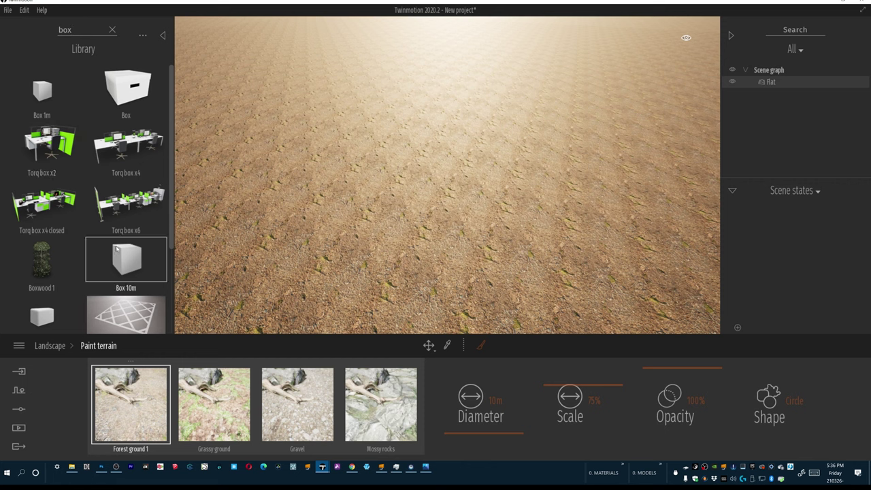
left_click_drag(116, 249, 384, 215)
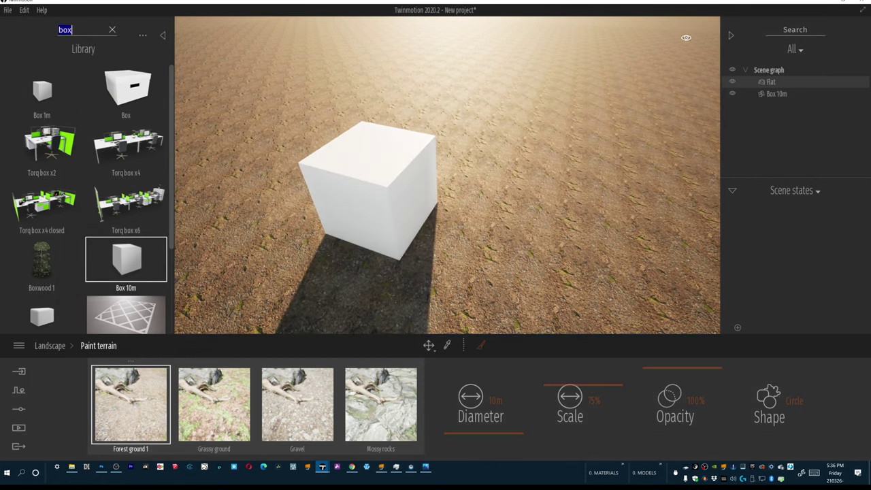
Step: Search the library for "fore" and apply the Forest ground 1 material to the box
type("fore")
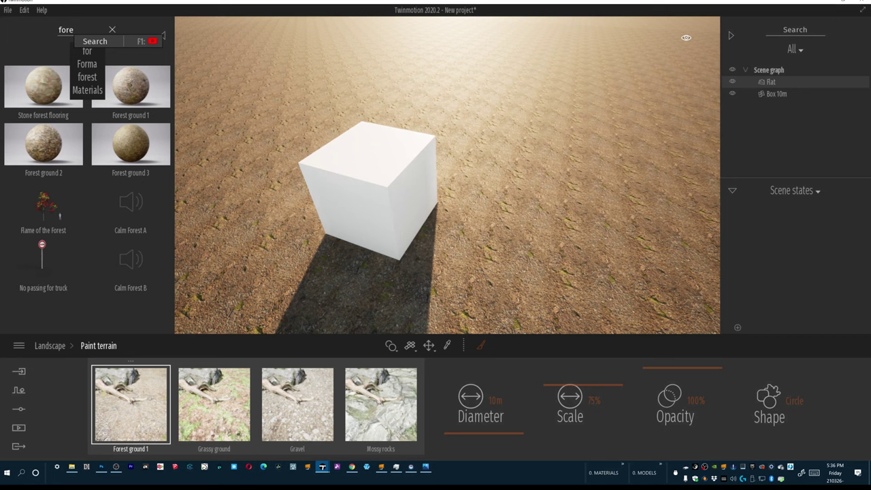
mouse_move(137, 93)
left_click_drag(138, 92, 372, 191)
right_click_drag(369, 243, 369, 201)
key("w")
key("e")
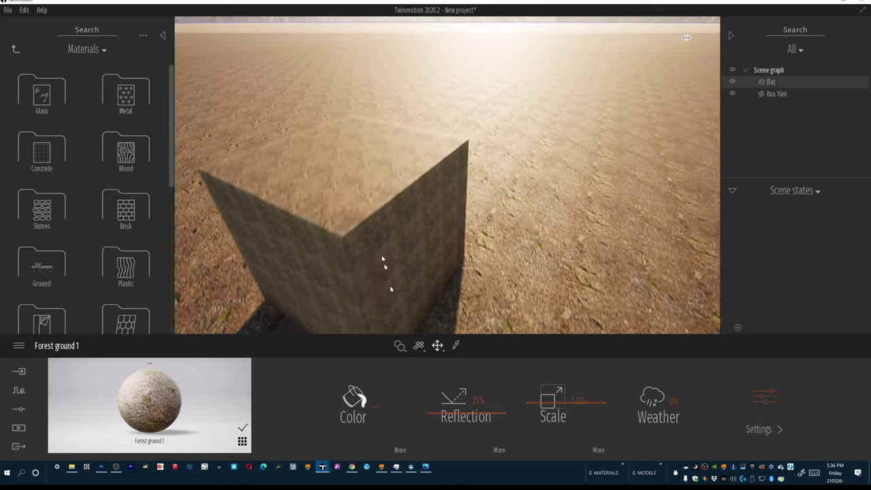
Step: Set the grunge of the box's Forest ground 1 material to 100%
left_click(400, 449)
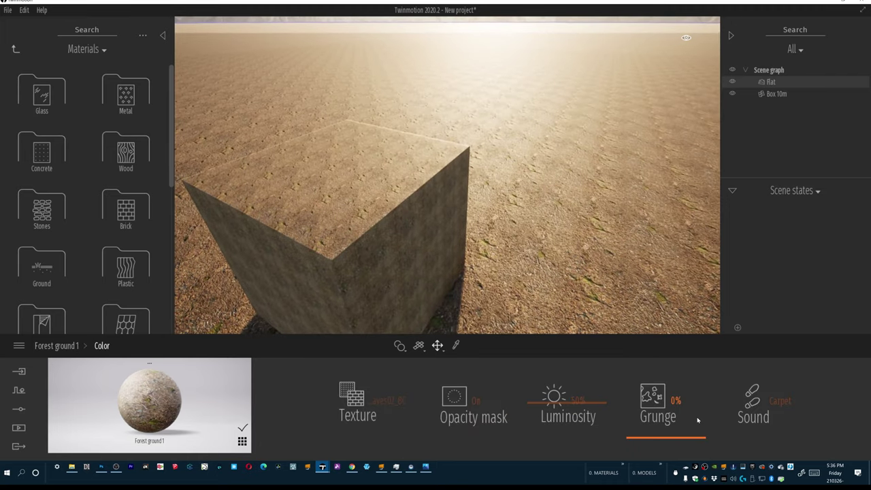
left_click_drag(666, 429, 663, 317)
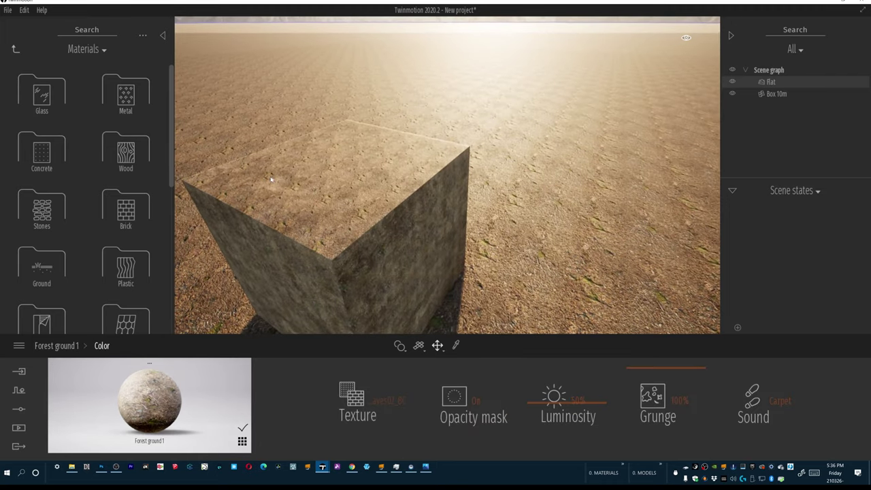
left_click_drag(270, 179, 260, 195)
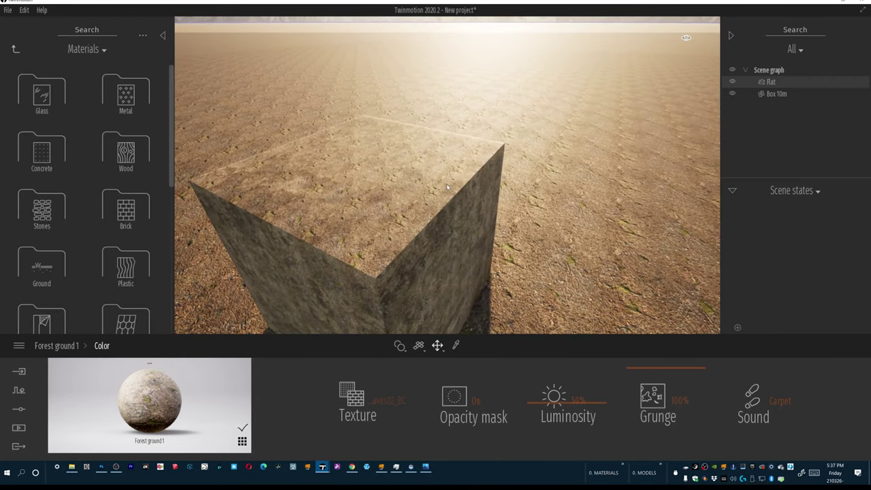
Step: Add the modified Forest ground 1 material to the user library
middle_click_drag(373, 203, 431, 213)
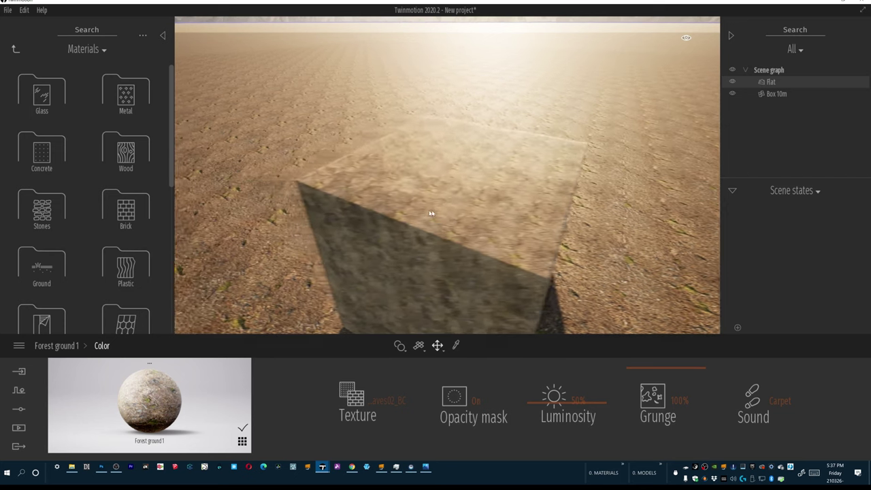
mouse_move(430, 213)
left_mouse_down()
mouse_move(443, 187)
mouse_move(441, 148)
mouse_move(424, 223)
left_mouse_up()
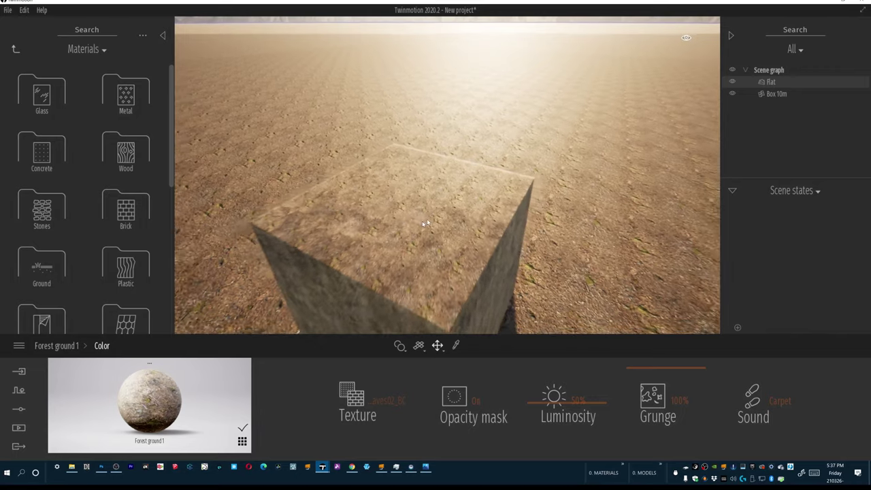
scroll(432, 217, "down", 3)
scroll(432, 217, "up", 3)
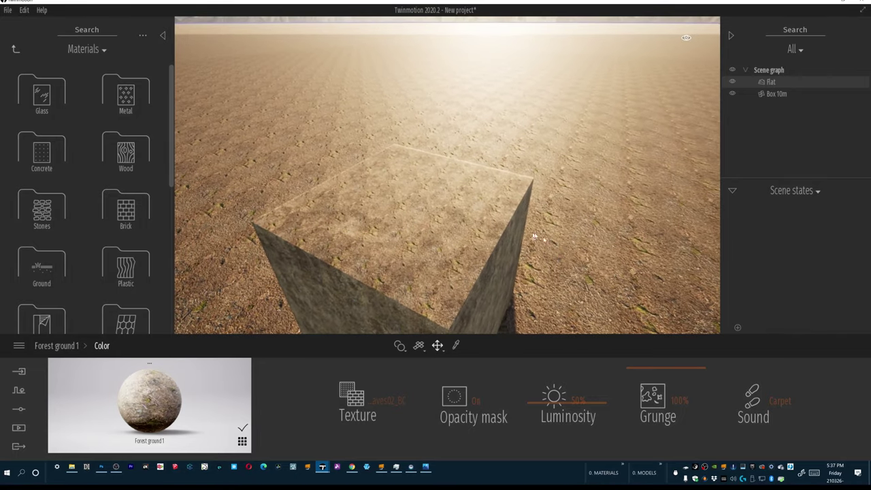
left_click(150, 364)
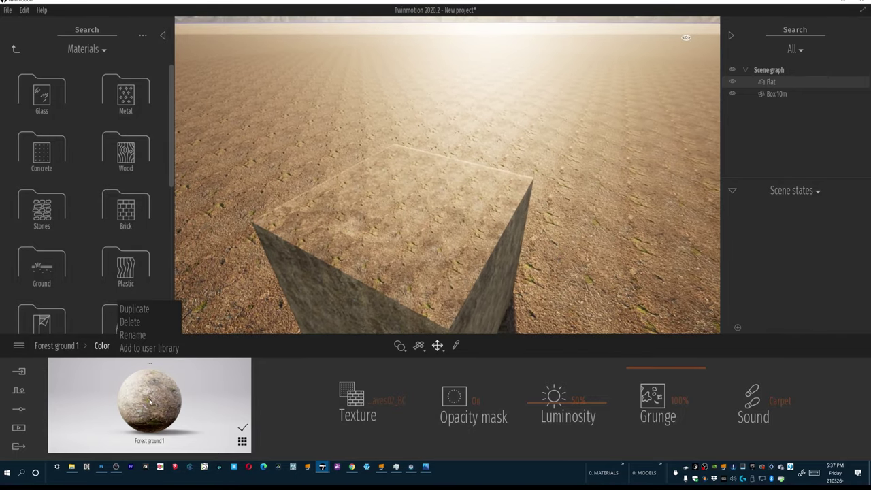
left_click(151, 348)
Step: Delete the Box 10m object from the scene
left_click_drag(306, 266, 476, 184)
left_click(458, 172)
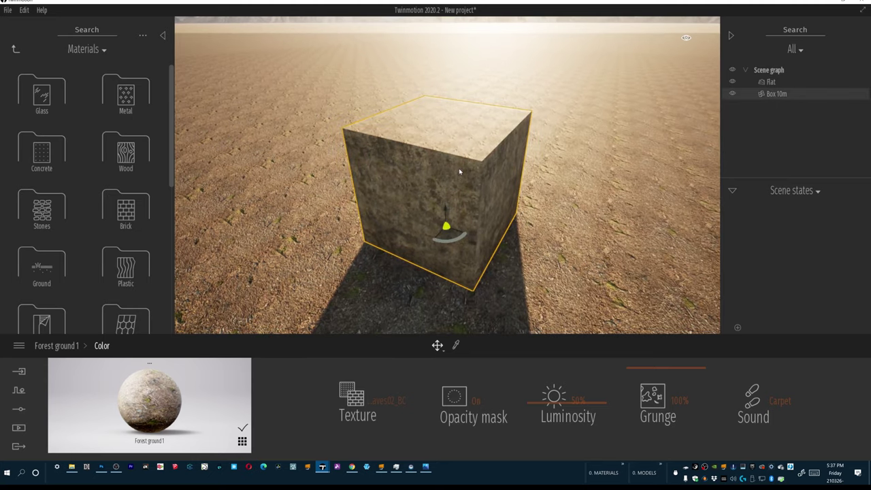
key("Delete")
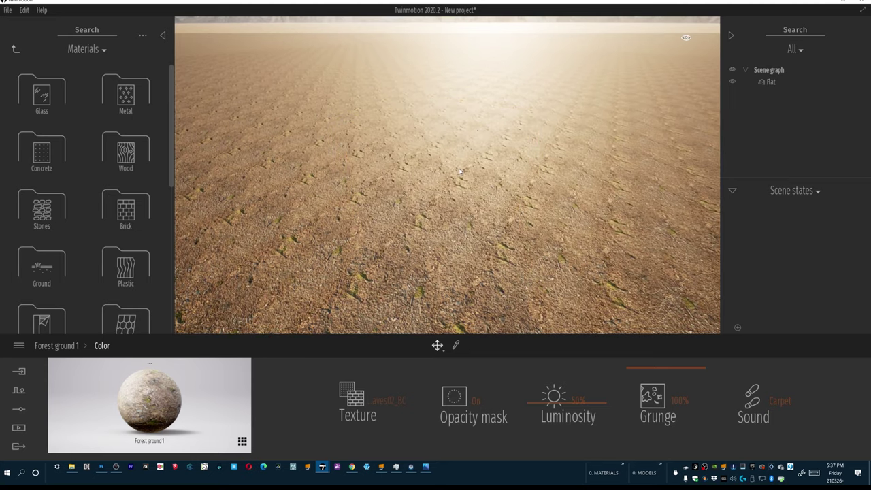
Step: Replace the Forest ground 1 terrain paint material with Forest ground 1_2 from the user library
left_click(533, 202)
left_click(503, 396)
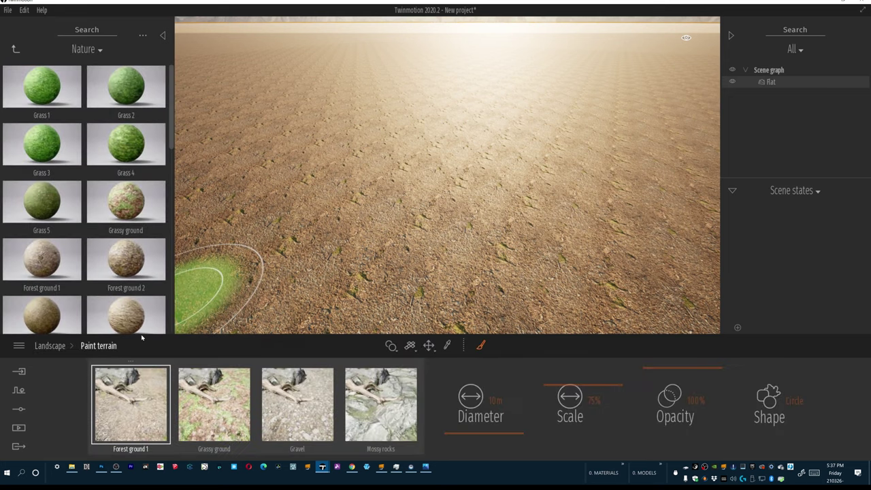
mouse_move(86, 279)
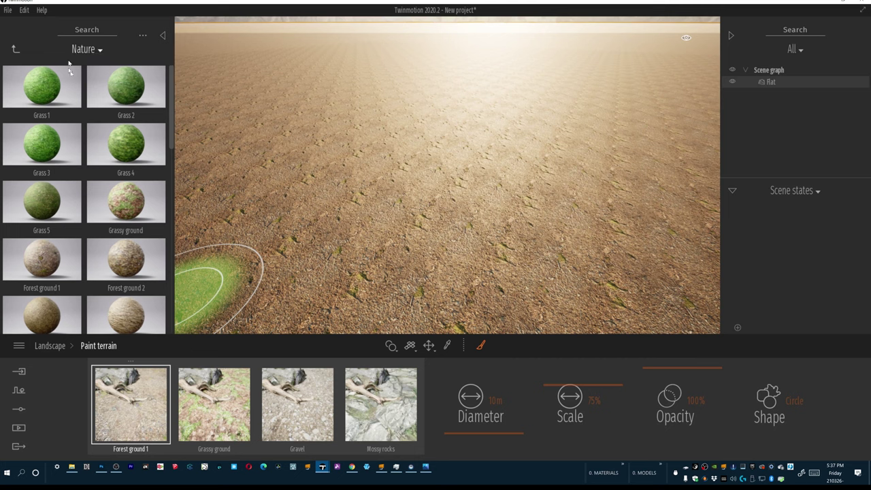
left_click(16, 49)
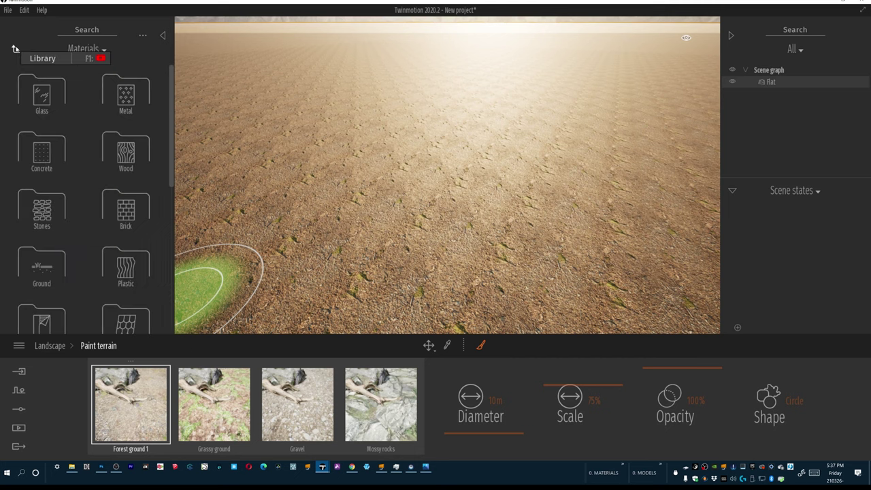
left_click(15, 49)
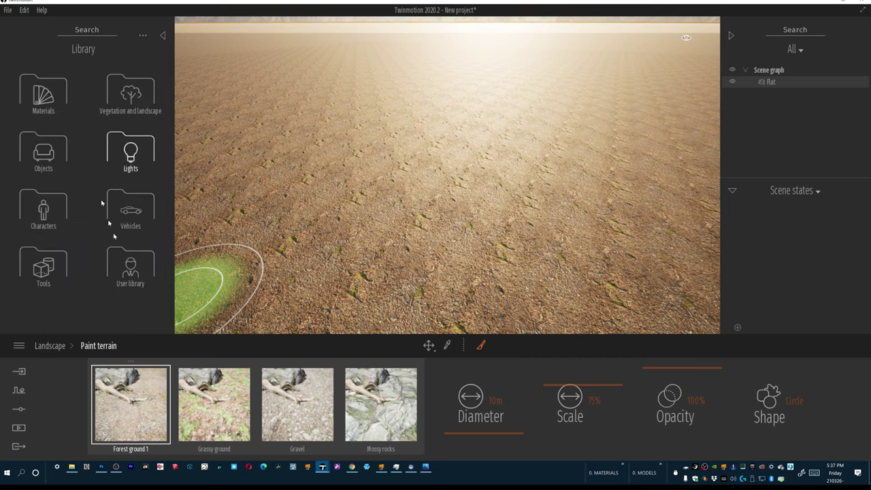
left_click(126, 265)
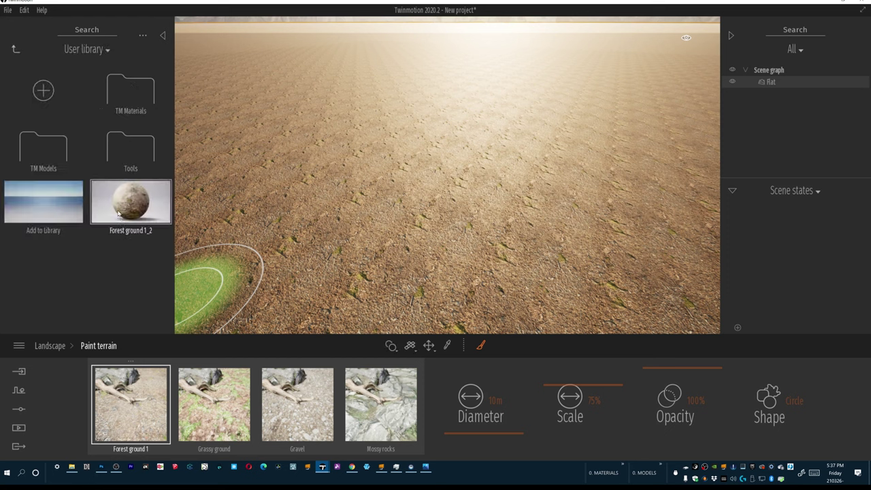
left_click(117, 213)
left_click_drag(118, 213, 138, 403)
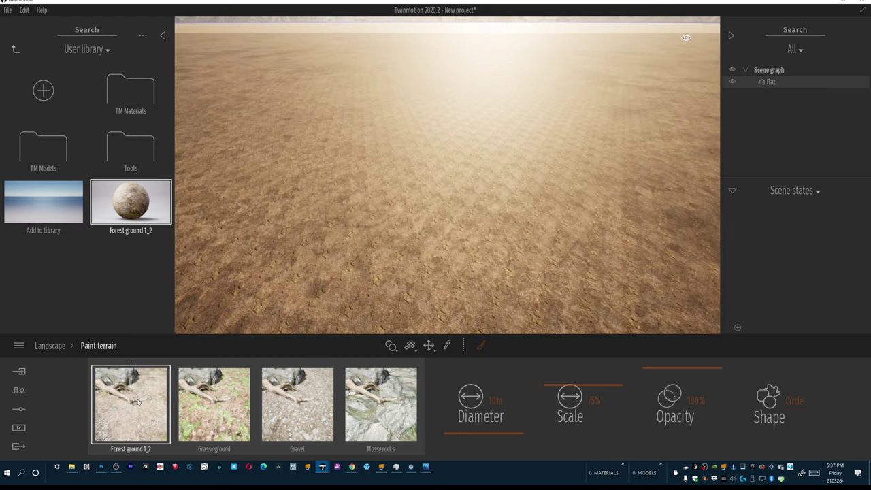
Step: Replace the Grassy ground terrain paint with Asphalt 6 from the user library's TM Materials Roadways folder, then return to the library root
right_click_drag(413, 259, 468, 198)
left_click(132, 98)
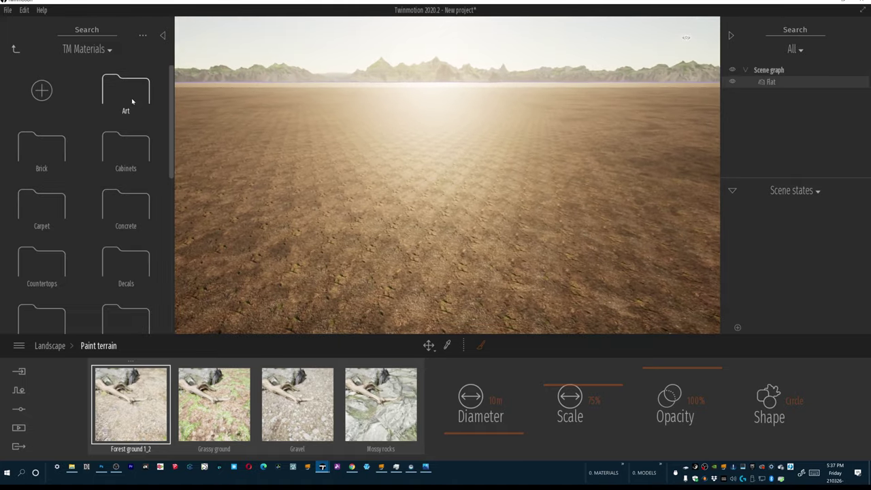
scroll(137, 276, "down", 5)
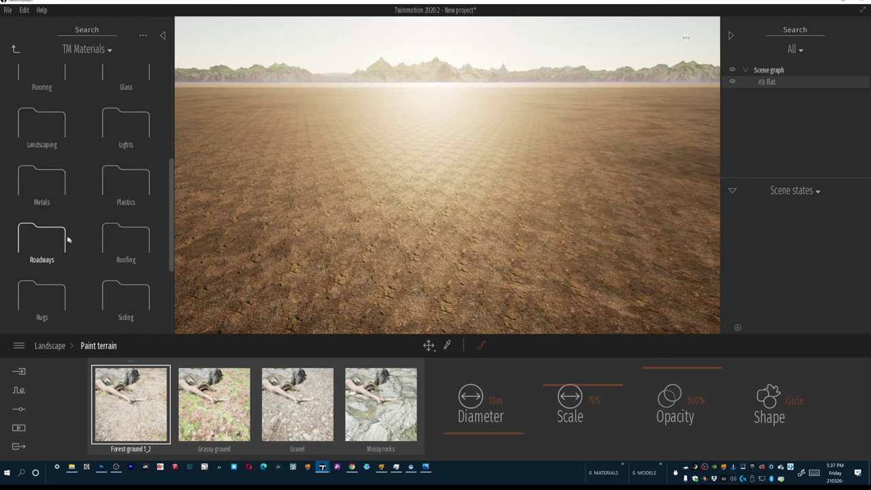
left_click(54, 231)
mouse_move(123, 88)
left_mouse_down()
mouse_move(190, 317)
mouse_move(226, 400)
left_mouse_up()
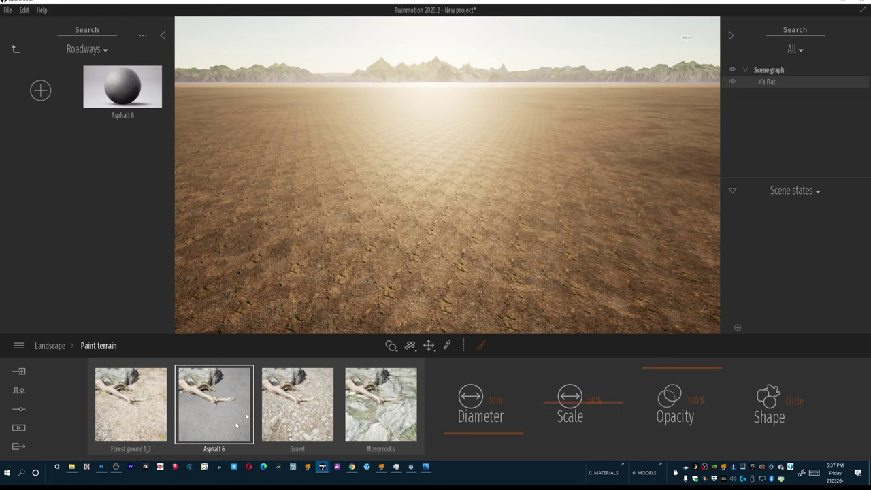
left_click(14, 49)
left_click(13, 49)
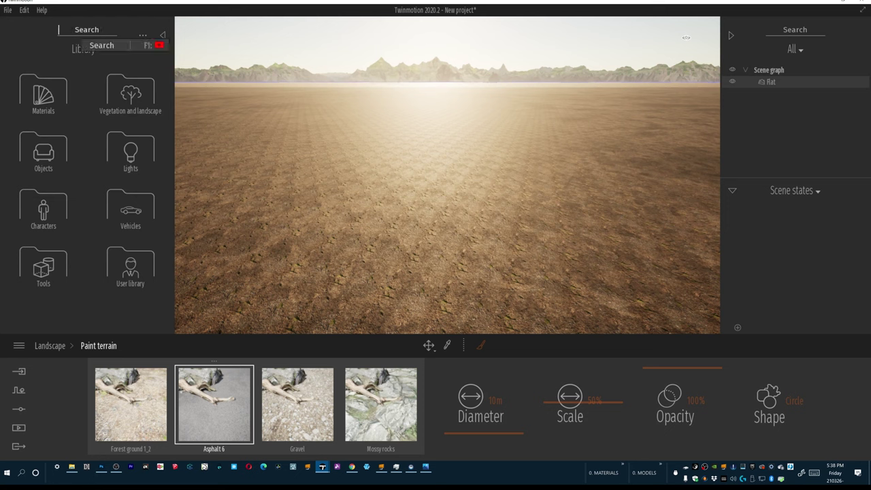
Step: Search the library for grass, replace the Gravel terrain paint with the Grass 5 material, and clear the search
left_click(87, 30)
type("grass")
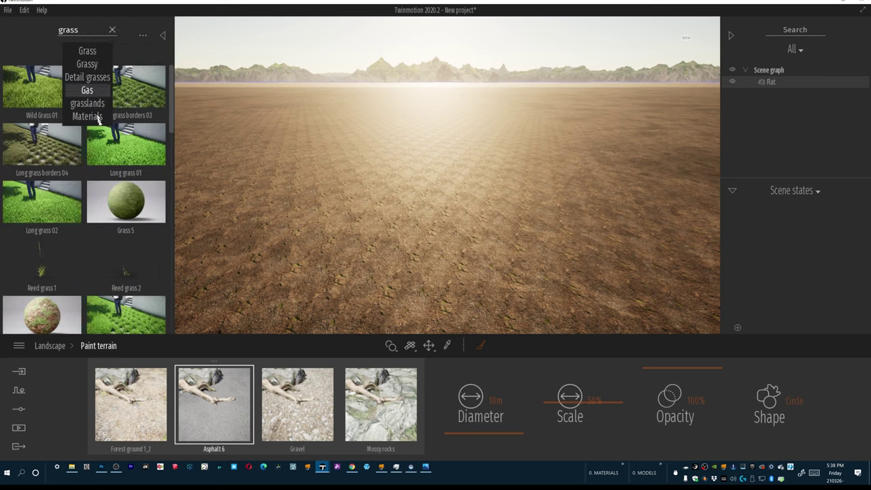
mouse_move(110, 195)
mouse_move(111, 196)
left_mouse_down()
mouse_move(288, 350)
mouse_move(306, 373)
mouse_move(298, 402)
left_mouse_up()
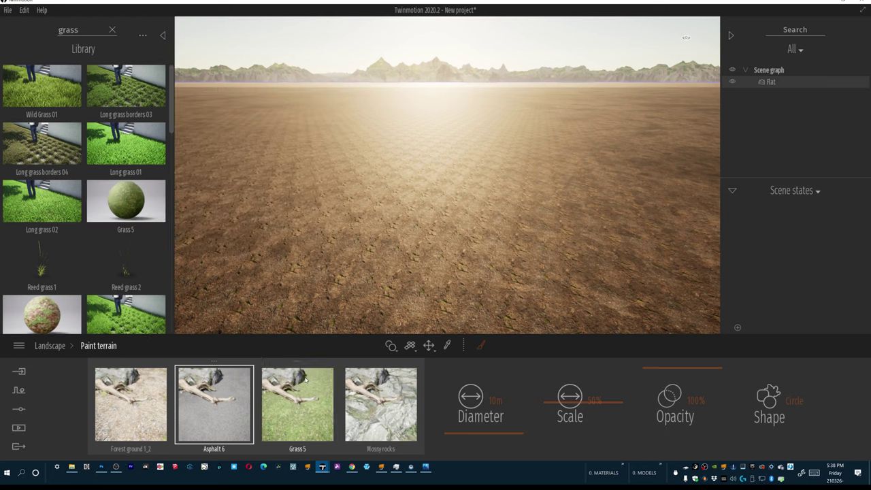
right_click_drag(338, 264, 360, 273)
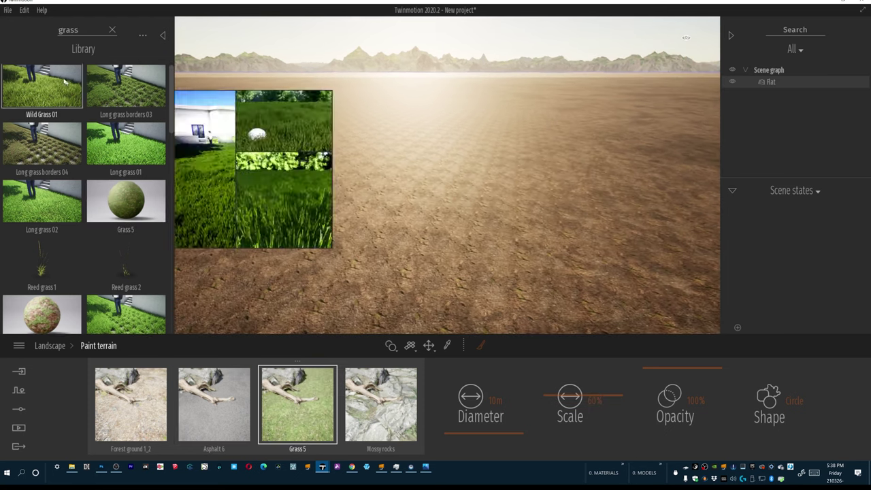
left_click(113, 30)
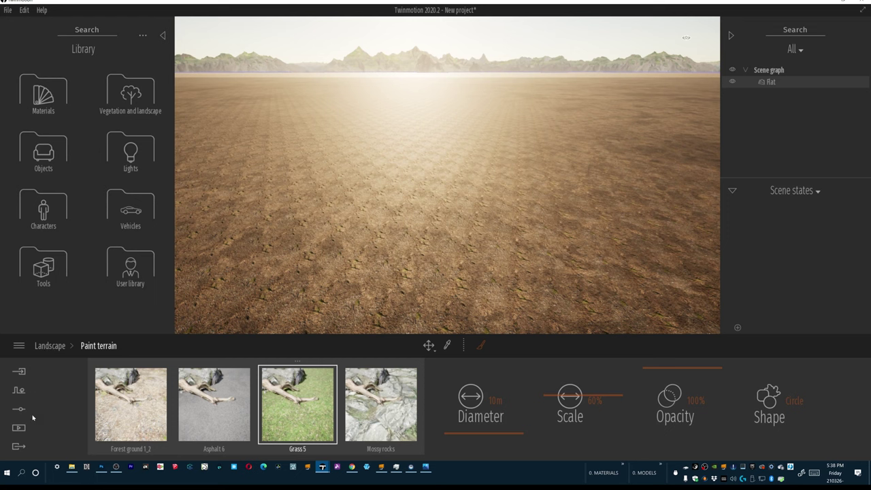
Step: Set up Vegetation paint with the Sweet Birch and Pecan trees plus Rock 1 and Rock 8 from the library
left_click(21, 391)
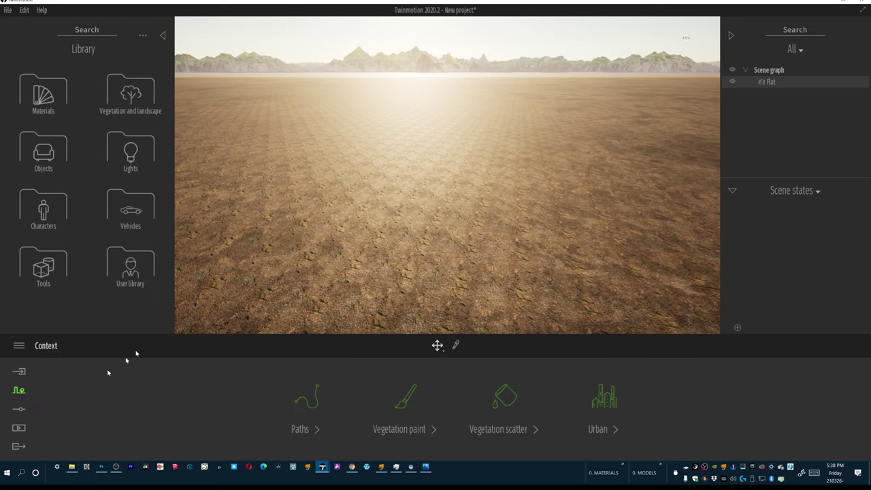
left_click(406, 407)
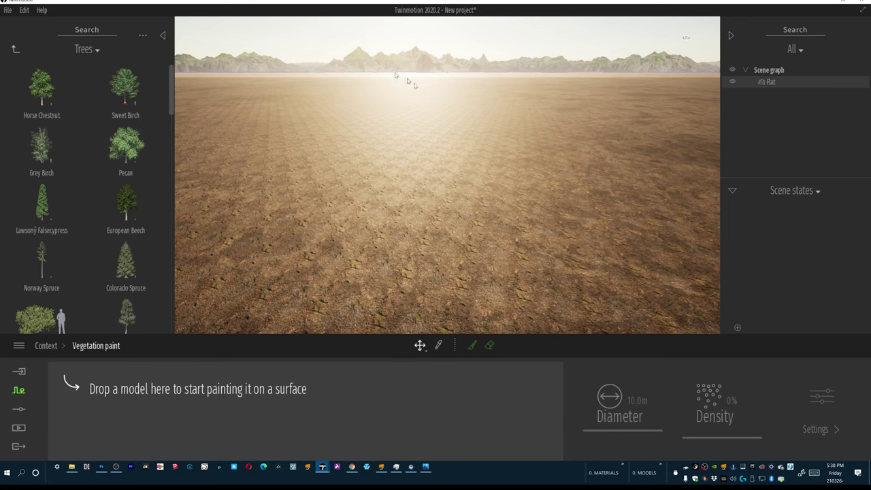
mouse_move(447, 115)
right_mouse_down()
mouse_move(463, 120)
mouse_move(445, 128)
mouse_move(469, 127)
mouse_move(449, 125)
right_mouse_up()
left_click_drag(139, 101, 124, 408)
mouse_move(126, 129)
left_mouse_down()
mouse_move(143, 294)
mouse_move(174, 415)
left_mouse_up()
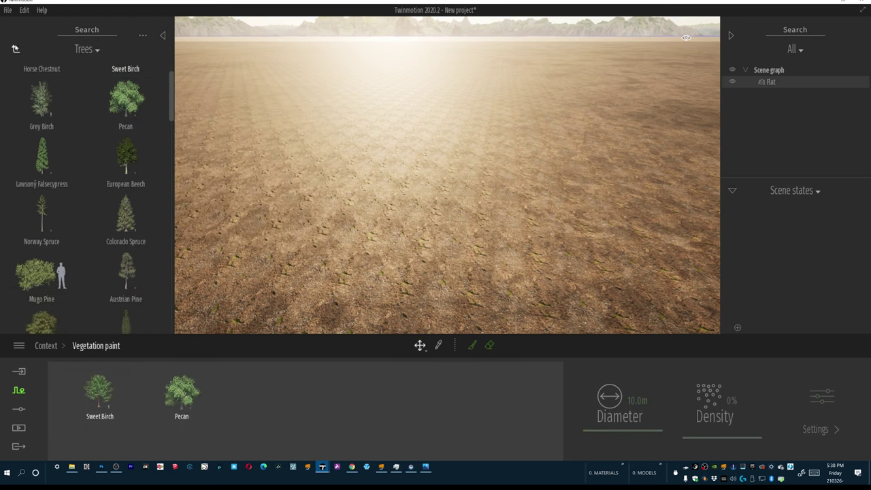
left_click(16, 49)
left_click(130, 204)
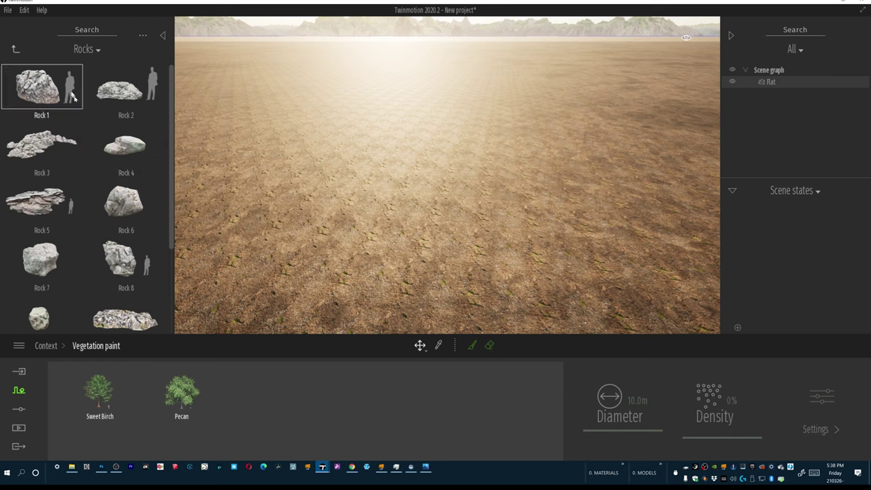
mouse_move(72, 102)
left_mouse_down()
mouse_move(234, 405)
mouse_move(321, 404)
left_mouse_up()
Step: Paint a patch of the mixed trees and rocks onto the terrain with the 10 m brush
left_click(472, 345)
left_click(541, 193)
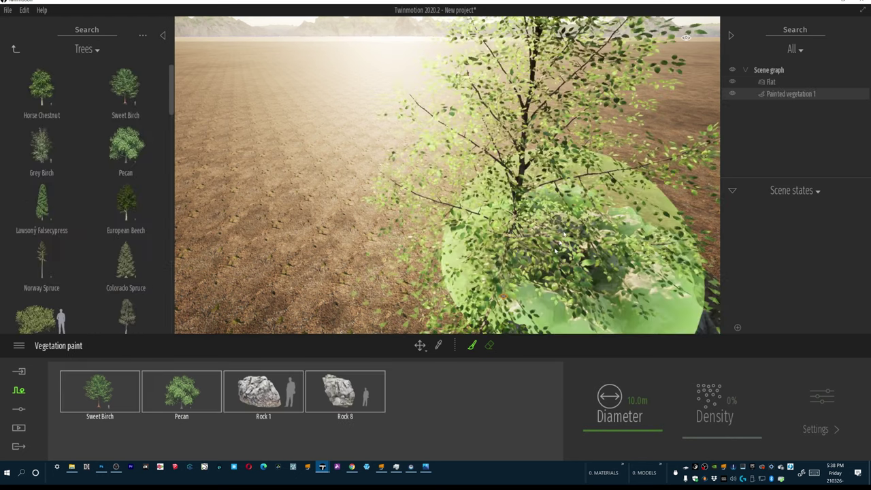
key("s")
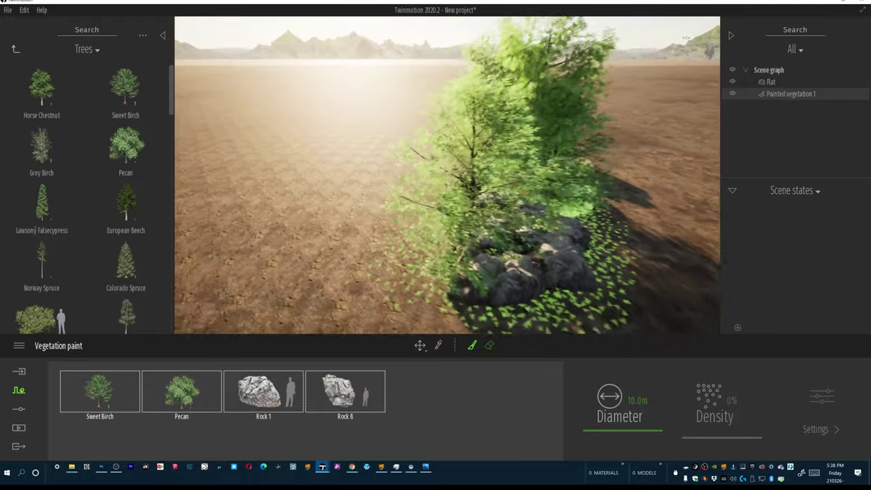
key("s")
mouse_move(554, 197)
right_mouse_down()
mouse_move(542, 190)
mouse_move(551, 191)
right_mouse_up()
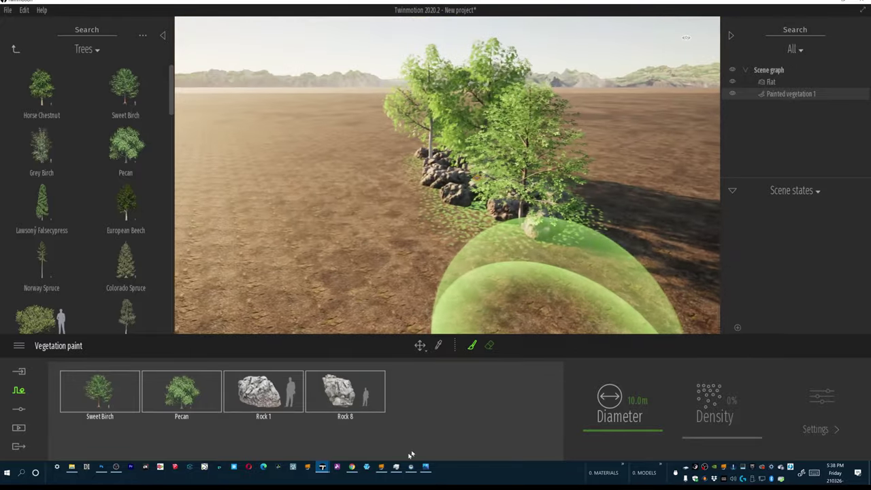
Step: Set the density of Rock 1 and Rock 8 in the painted vegetation to 8%
left_click(338, 393)
left_click(297, 393)
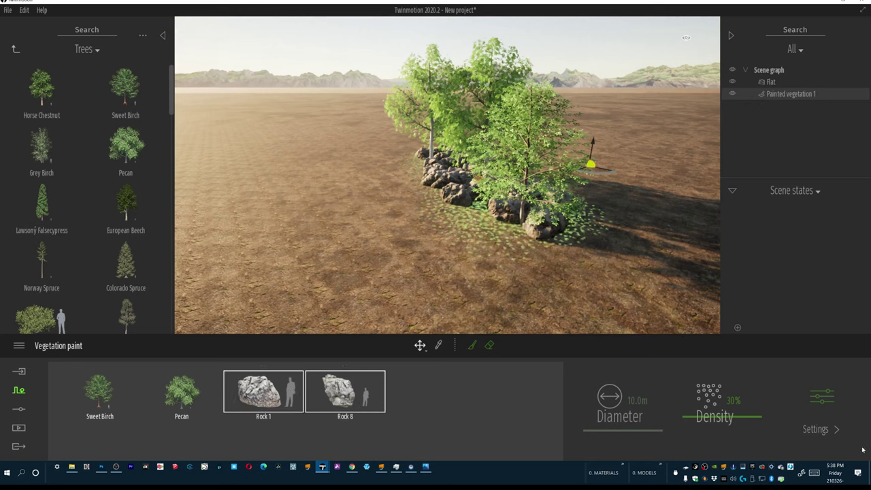
left_click_drag(710, 418, 714, 435)
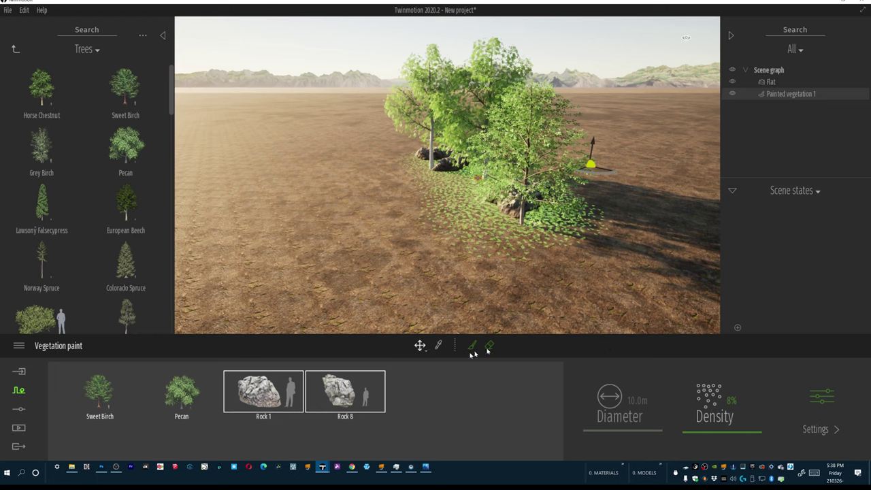
left_click(797, 397)
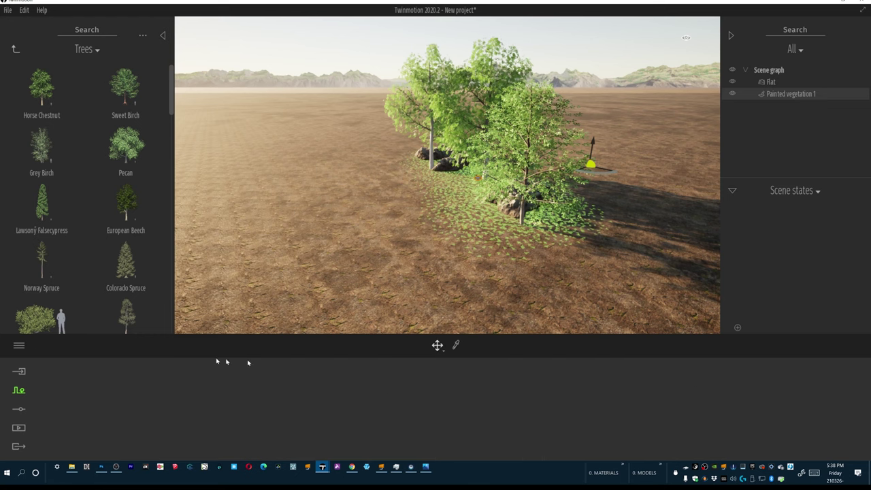
left_click(500, 198)
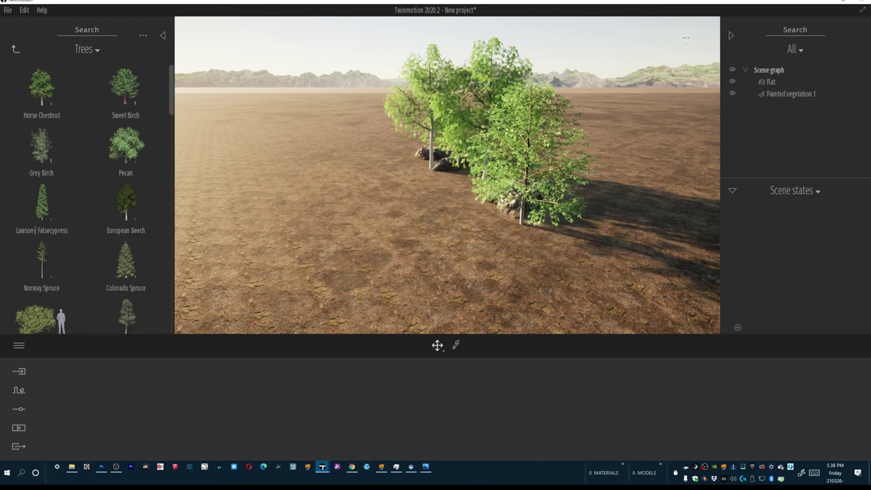
left_click(515, 201)
Step: Set the painted Pecan trees' density to 54% and their season to Winter
left_click(185, 393)
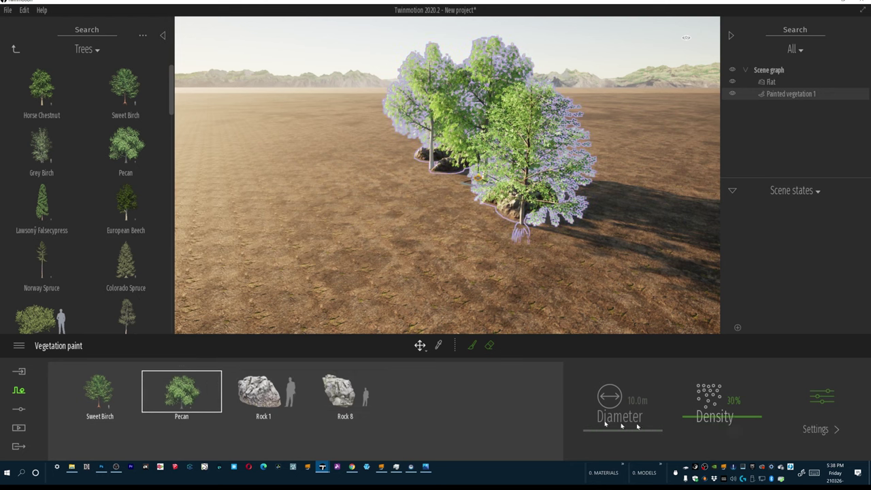
left_click_drag(737, 417, 737, 400)
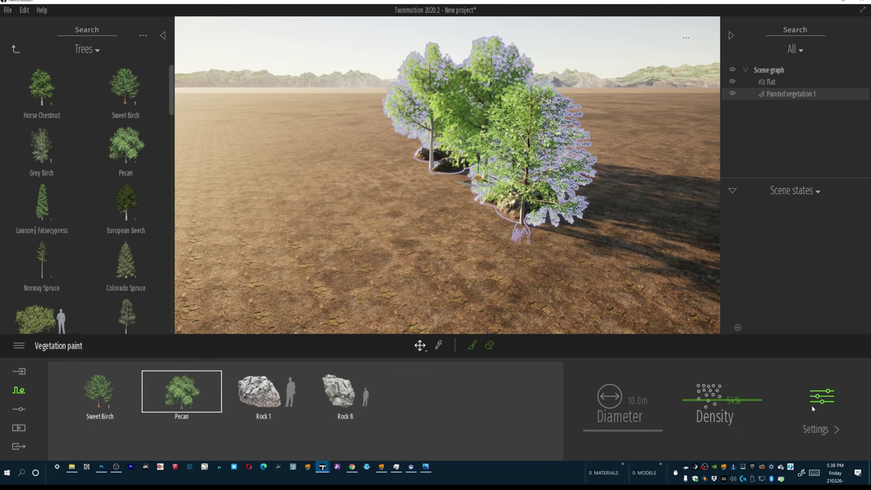
left_click(813, 408)
left_click(493, 403)
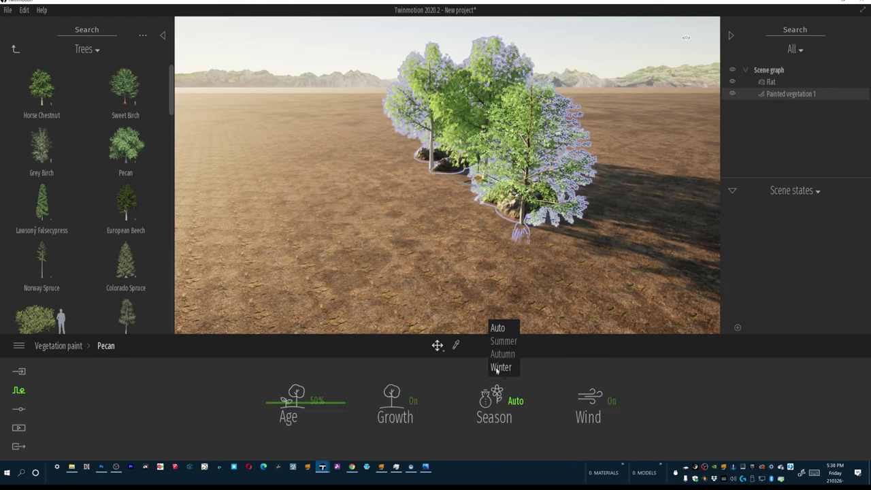
left_click(498, 367)
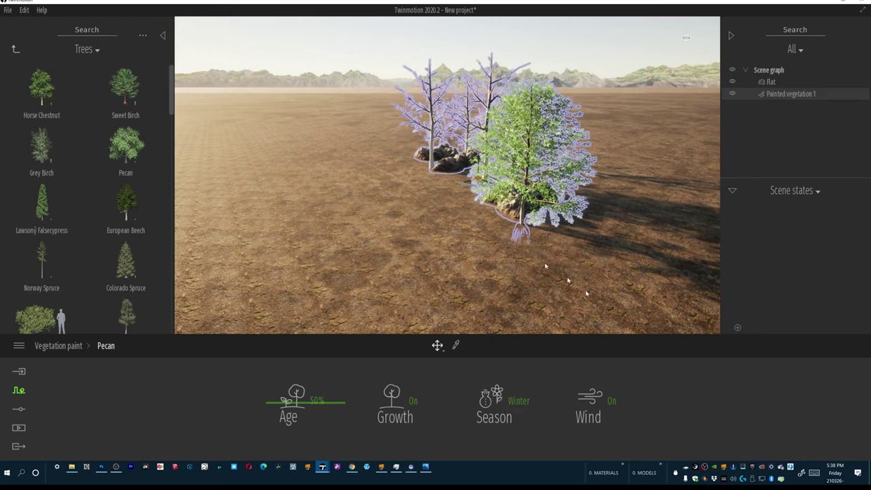
key("Escape")
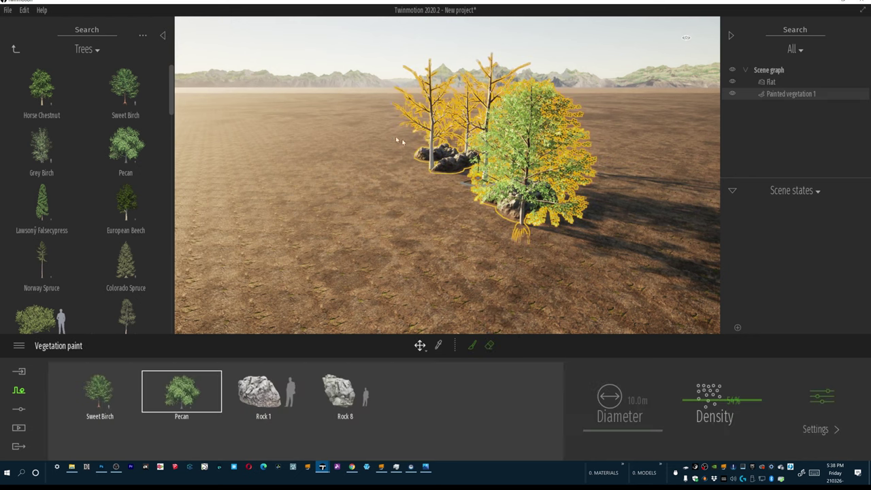
left_click(619, 158)
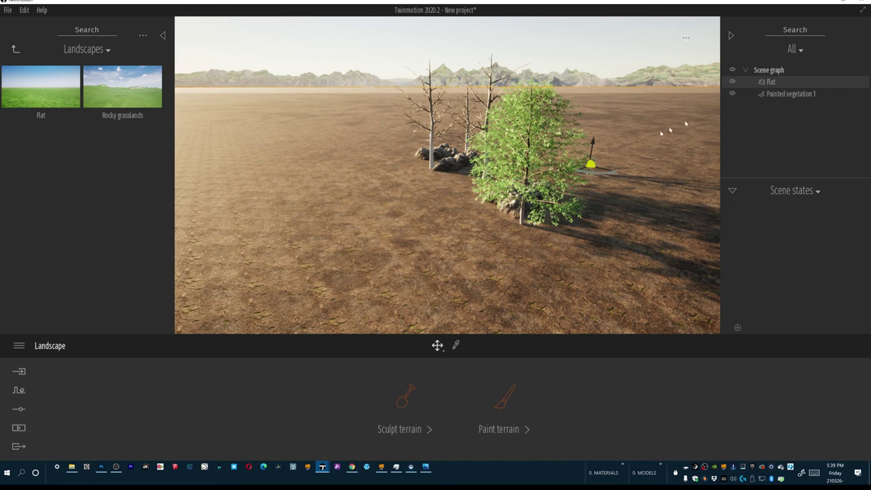
Step: Delete the Add to Library item from the user library and add Painted vegetation 1 to it
left_click(783, 94)
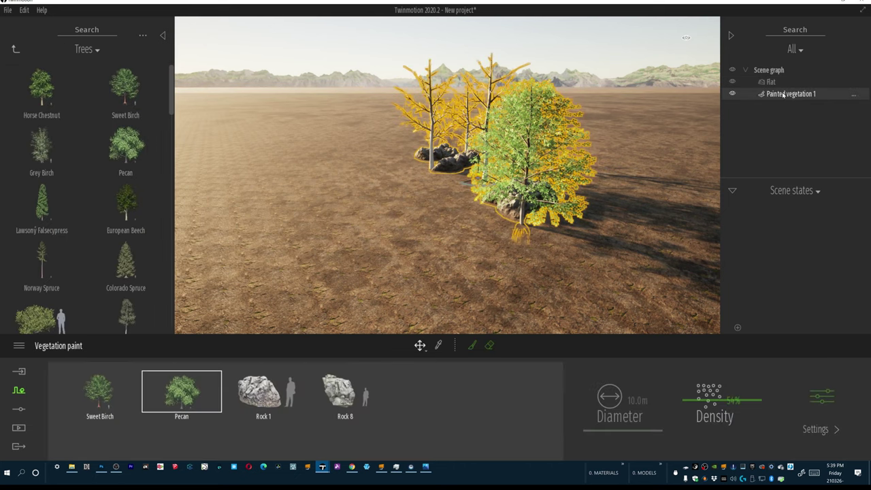
left_click(15, 49)
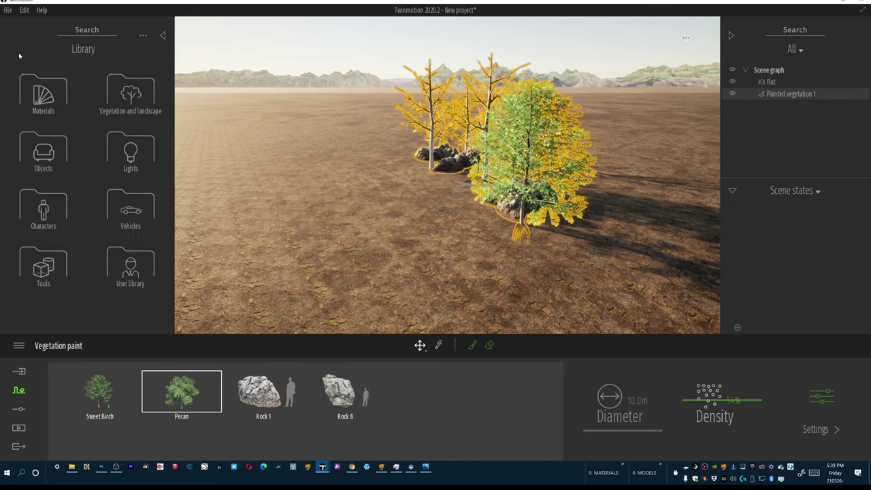
left_click(115, 249)
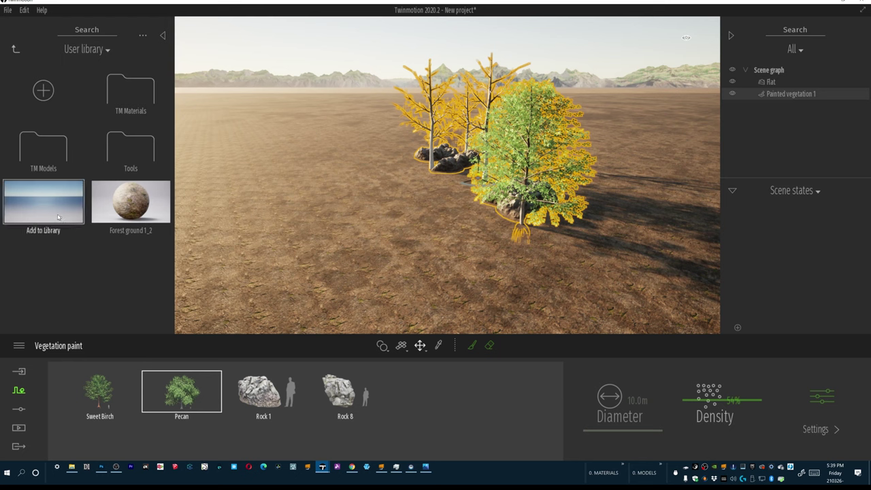
left_click(68, 230)
left_click(455, 266)
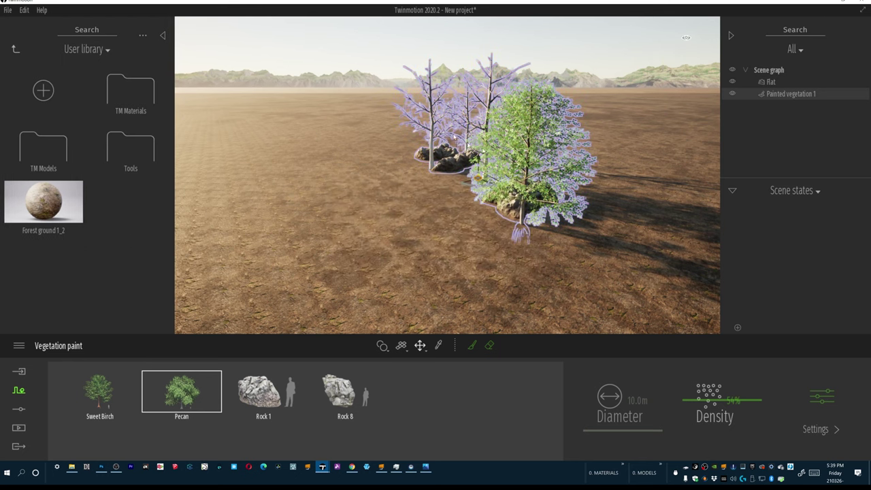
right_click(765, 94)
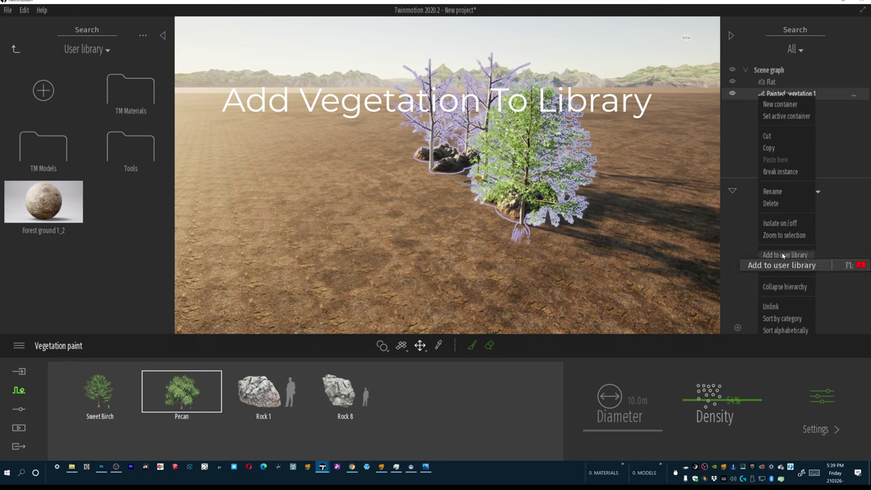
left_click(783, 255)
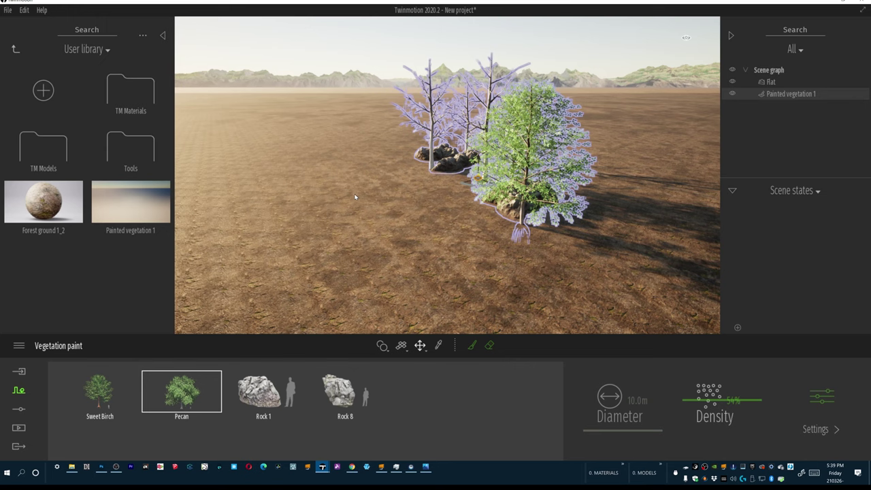
Step: Delete Painted vegetation 1 from the scene
left_click(778, 95)
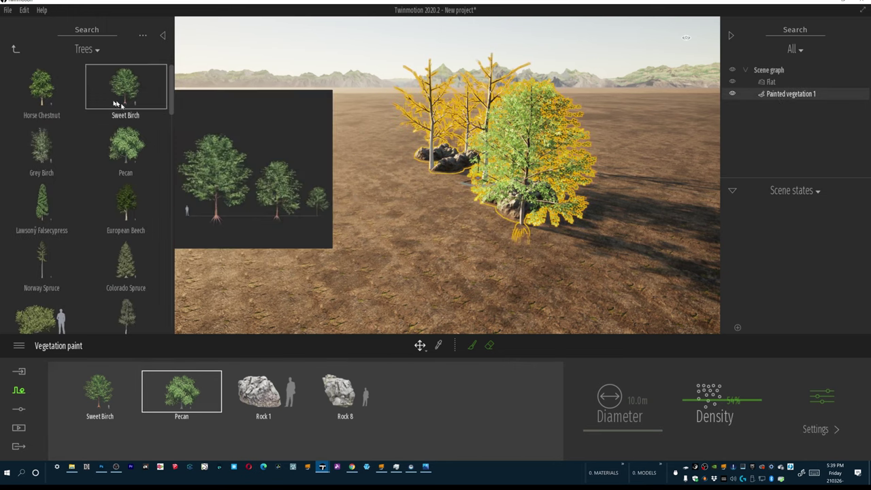
mouse_move(125, 88)
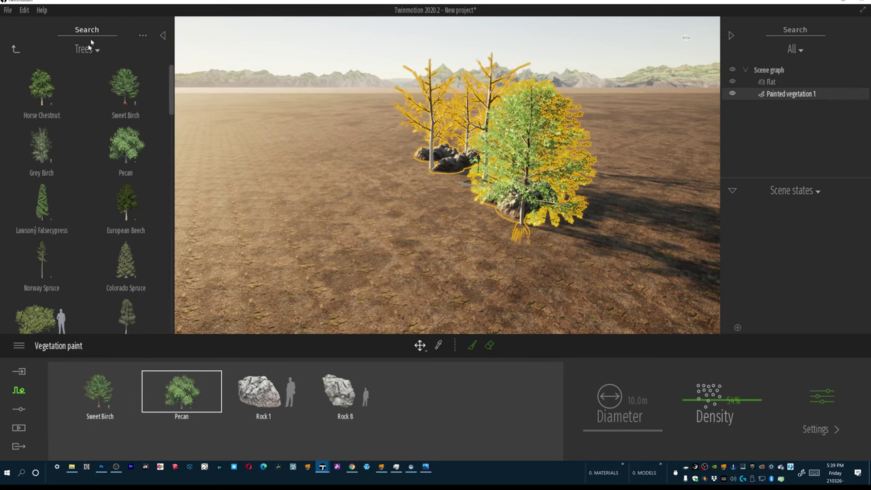
left_click(792, 120)
left_click(787, 93)
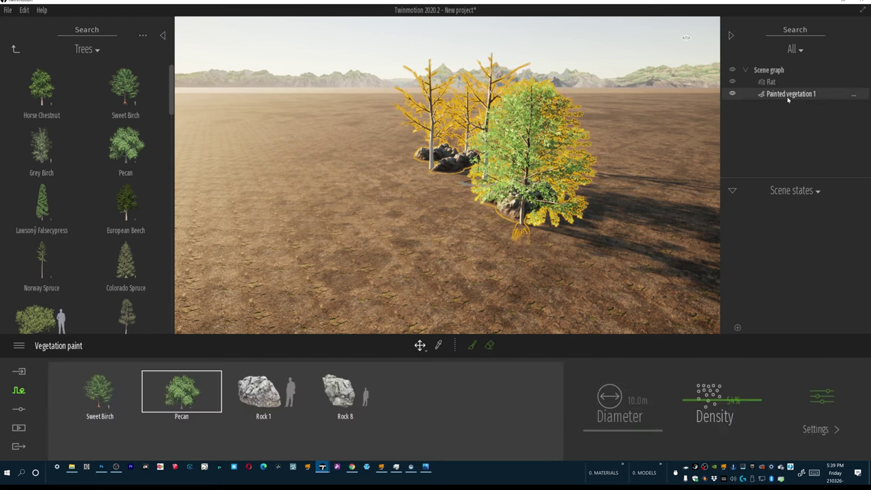
key("Delete")
Step: Place the saved Painted vegetation 1 from the user library onto the terrain
mouse_move(54, 79)
left_click(15, 49)
left_click(15, 49)
left_click(122, 273)
mouse_move(131, 201)
left_mouse_down()
mouse_move(233, 236)
mouse_move(441, 235)
mouse_move(112, 214)
mouse_move(451, 216)
left_mouse_up()
mouse_move(386, 214)
left_mouse_down()
mouse_move(138, 205)
mouse_move(418, 212)
mouse_move(465, 220)
mouse_move(519, 249)
mouse_move(440, 243)
mouse_move(479, 220)
mouse_move(273, 224)
mouse_move(481, 205)
left_mouse_up()
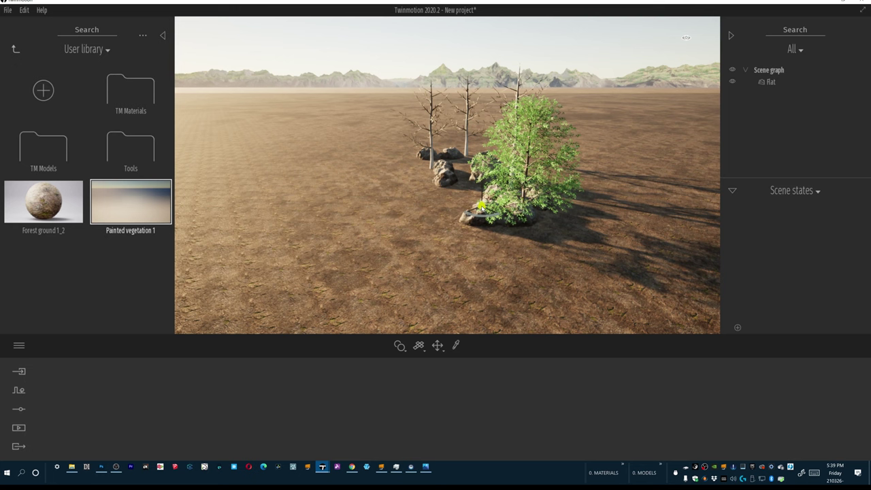
left_click_drag(480, 205, 319, 181)
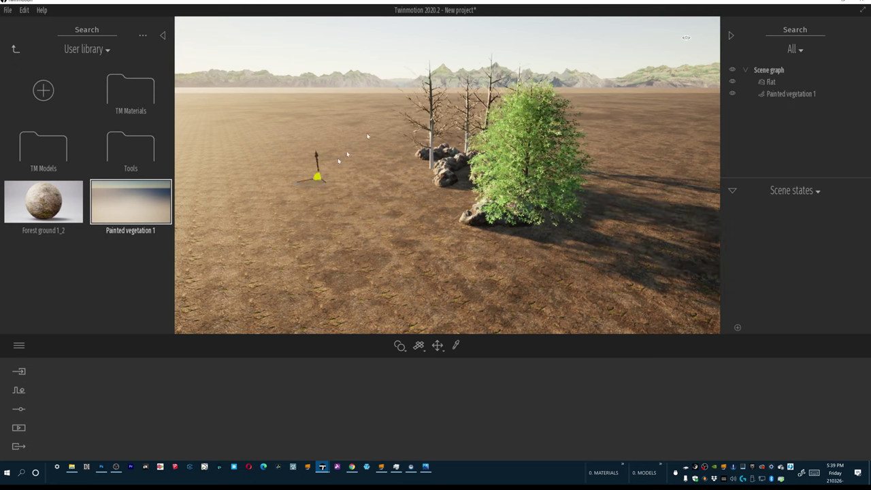
key("Escape")
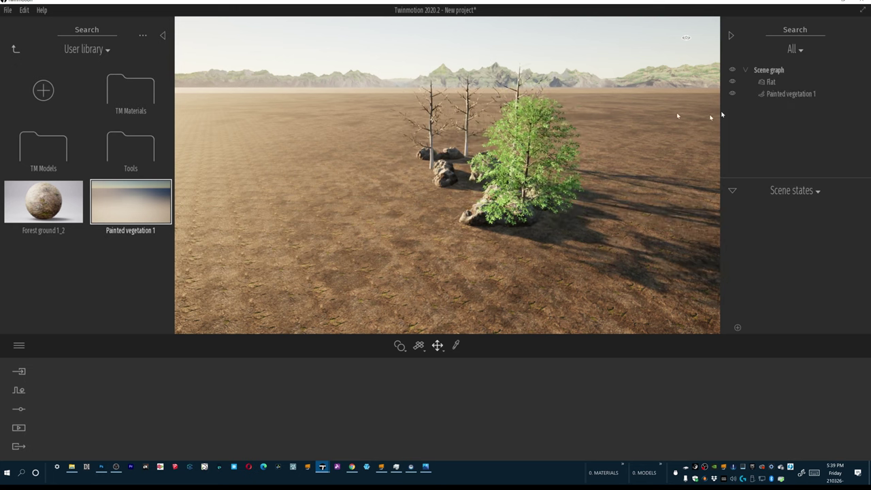
Step: Extend Painted vegetation 1 by painting more of its trees and rocks across the terrain around and behind the placed group
left_click(780, 94)
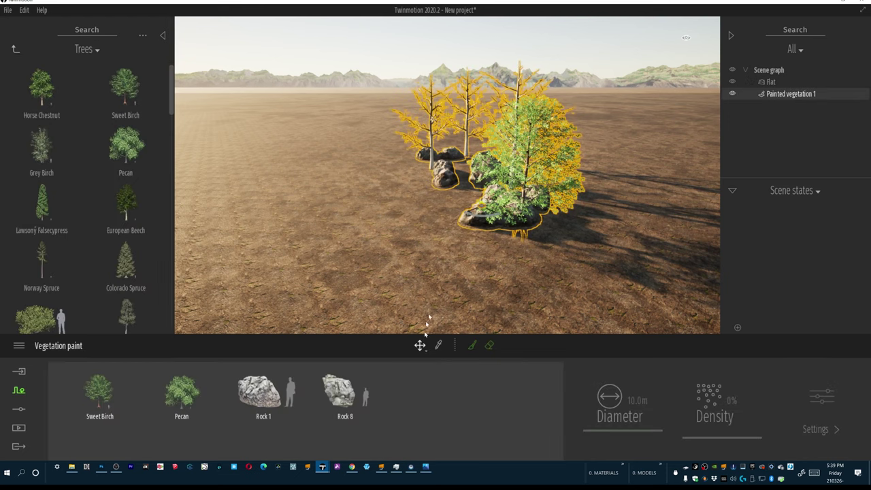
left_click(471, 346)
mouse_move(389, 183)
left_mouse_down()
mouse_move(326, 146)
mouse_move(347, 128)
mouse_move(544, 136)
mouse_move(599, 130)
mouse_move(463, 112)
mouse_move(311, 110)
left_mouse_up()
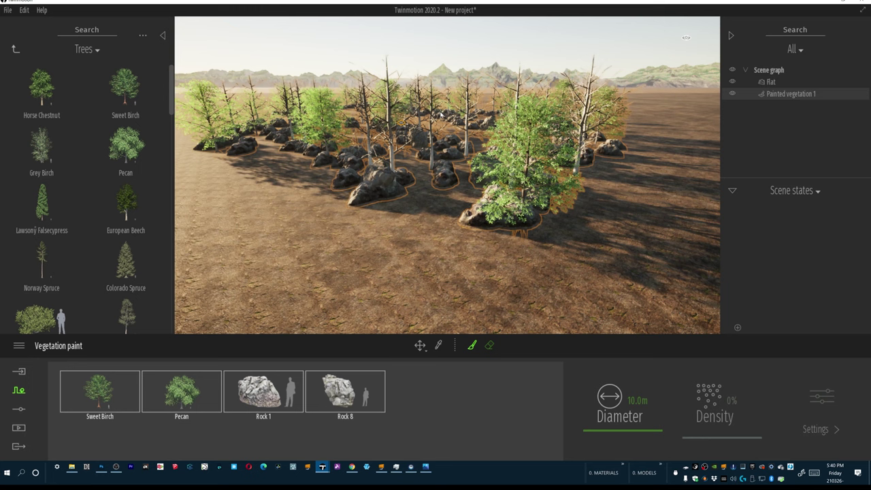
Step: Erase the painted trees and rocks from the terrain, enlarging the brush diameter to 36.4 m to clear the remaining ones
left_click(488, 345)
mouse_move(446, 267)
left_mouse_down()
mouse_move(404, 170)
mouse_move(477, 116)
mouse_move(449, 160)
mouse_move(568, 137)
mouse_move(559, 126)
left_mouse_up()
mouse_move(454, 118)
left_mouse_down()
mouse_move(378, 133)
mouse_move(229, 140)
mouse_move(319, 139)
mouse_move(408, 117)
mouse_move(253, 120)
mouse_move(294, 129)
mouse_move(371, 108)
left_mouse_up()
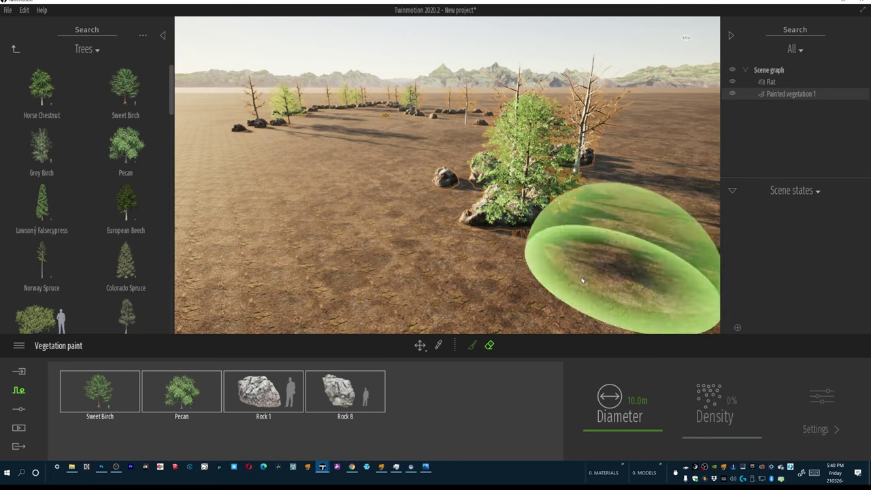
mouse_move(611, 413)
left_mouse_down()
mouse_move(609, 420)
mouse_move(611, 412)
left_mouse_up()
mouse_move(534, 270)
left_mouse_down()
mouse_move(479, 112)
mouse_move(349, 102)
mouse_move(273, 131)
left_mouse_up()
Step: Paint Painted vegetation 1's trees and rocks across the cleared terrain with the 36.4 m brush
left_click(472, 344)
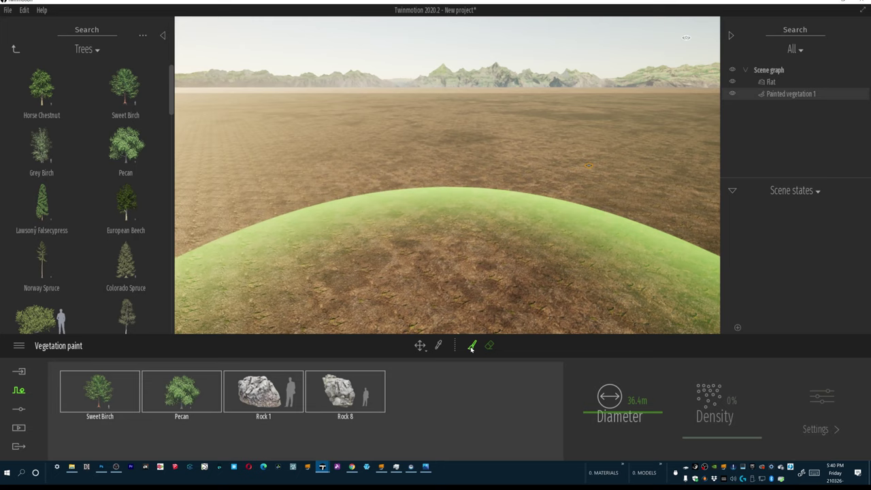
mouse_move(557, 184)
left_mouse_down()
mouse_move(381, 129)
mouse_move(289, 170)
left_mouse_up()
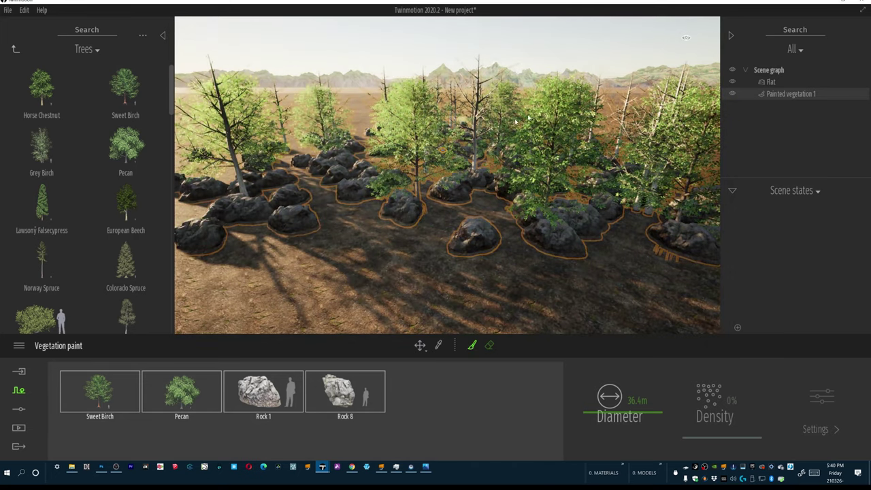
Step: Delete the repainted Painted vegetation 1 from the scene
left_click(805, 105)
left_click(800, 96)
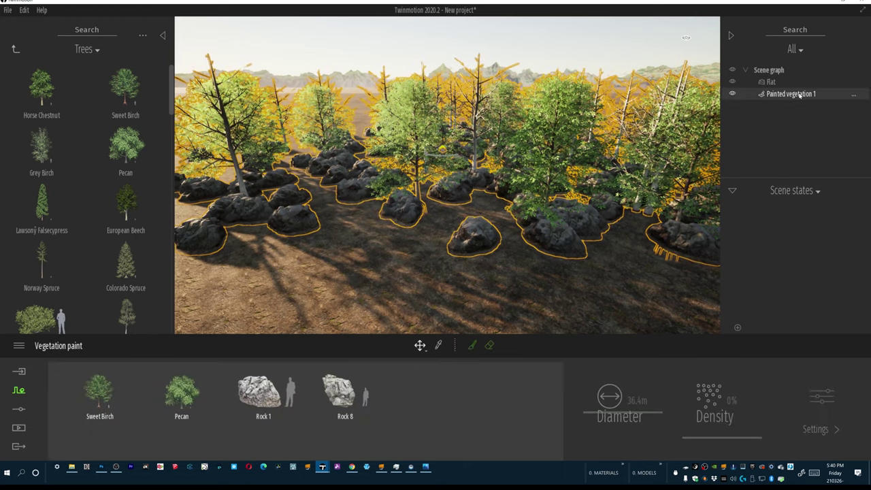
key("Delete")
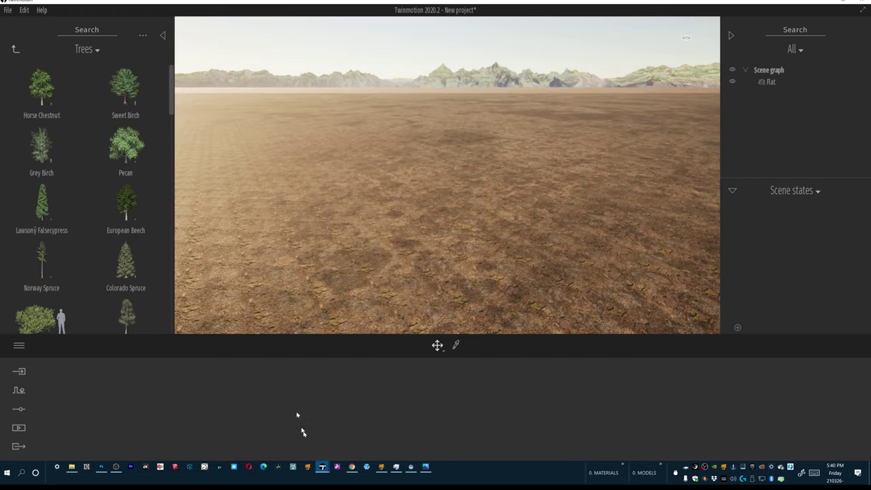
Step: Switch to the Tree Scene project and examine its blossoming tree and surrounding forest vegetation
mouse_move(323, 467)
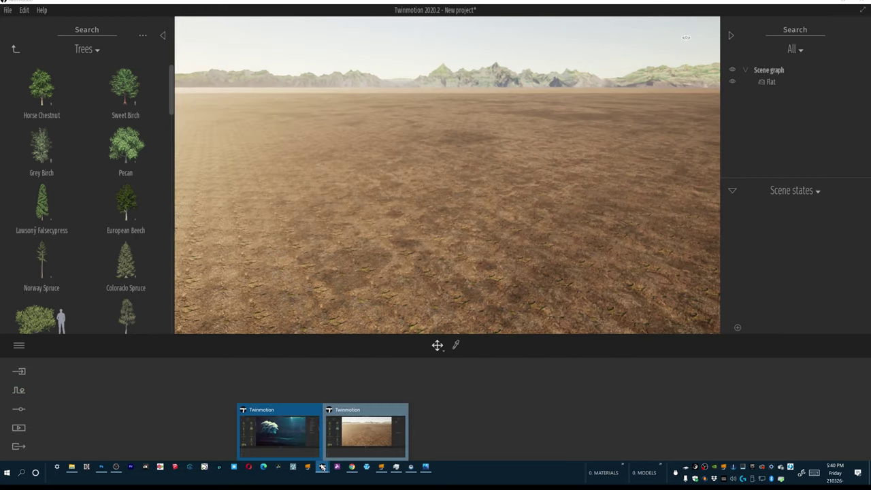
left_click(279, 430)
right_click_drag(447, 175, 413, 120)
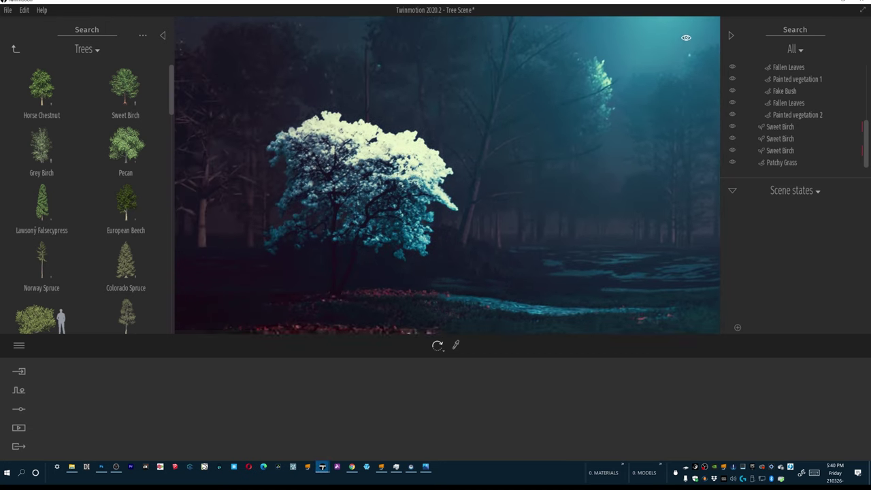
Step: View the rendered forest image in Photos and return to the New project window in Twinmotion
left_click(425, 466)
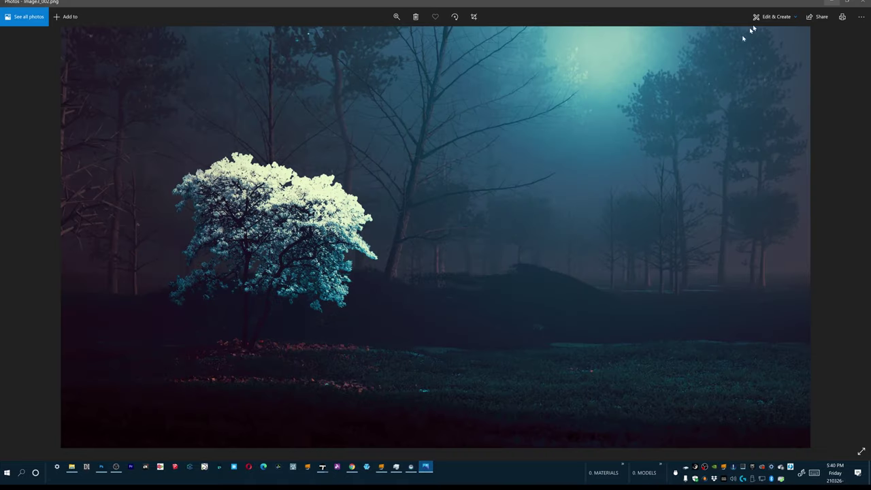
key("super+Tab")
key("Escape")
key("alt+Tab")
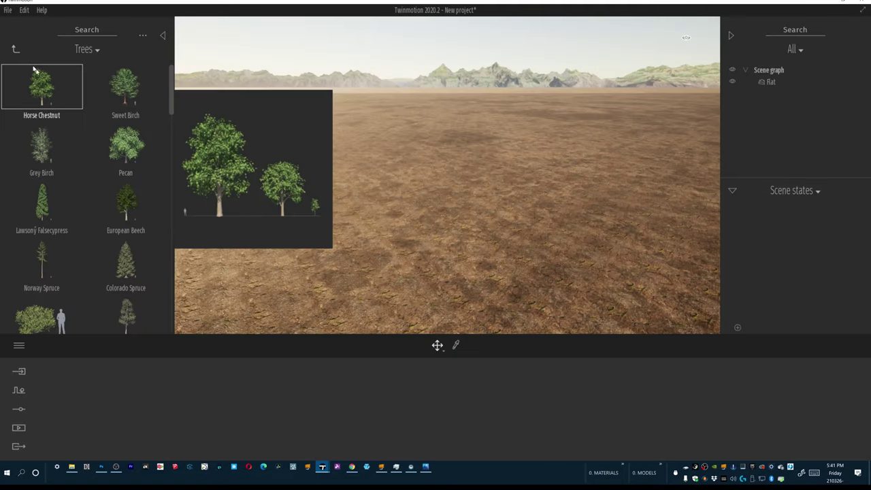
Step: Place the saved Patchy Grass lawn and the Fallen Leaves from the user library's Vegetation folder onto the terrain
left_click(15, 49)
left_click(15, 51)
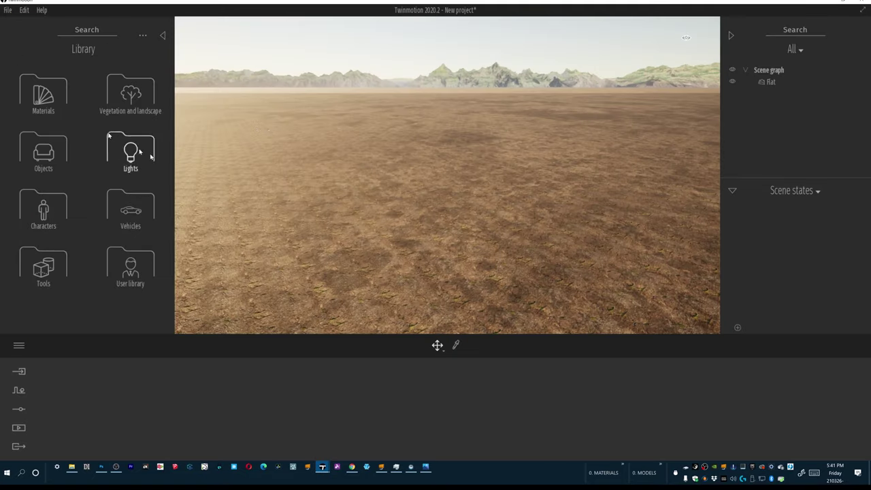
left_click(129, 272)
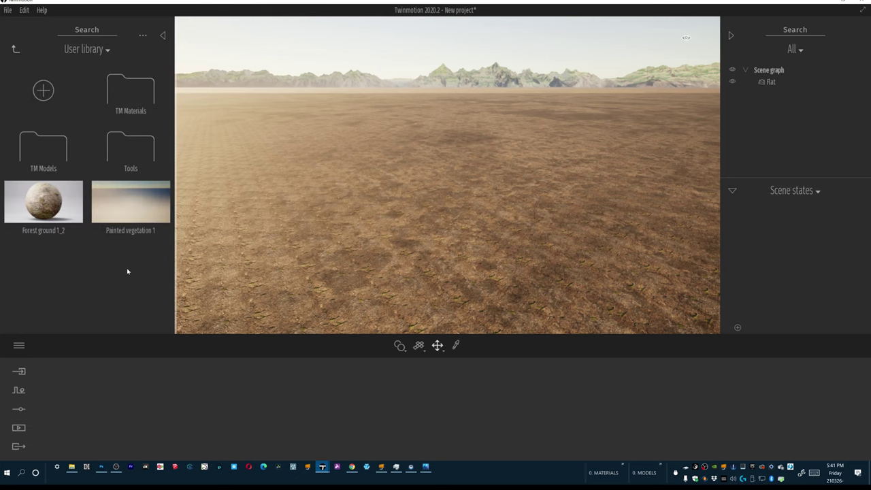
left_click(130, 162)
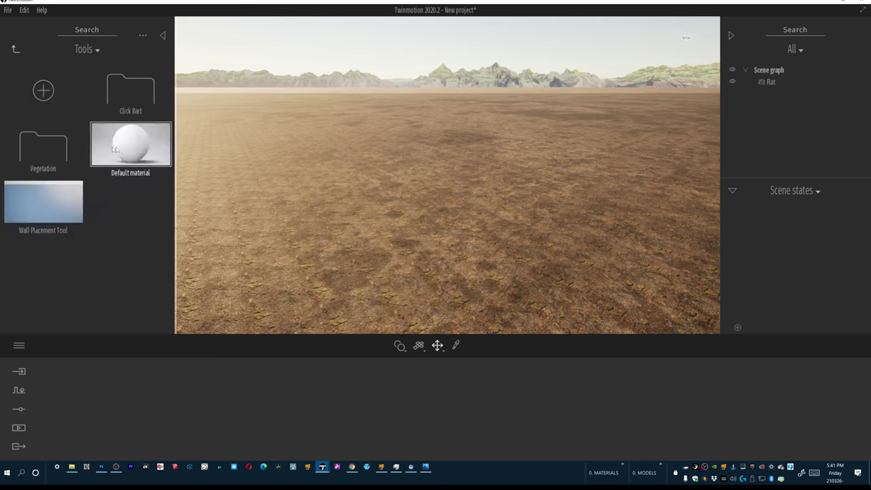
left_click(47, 158)
left_click(47, 165)
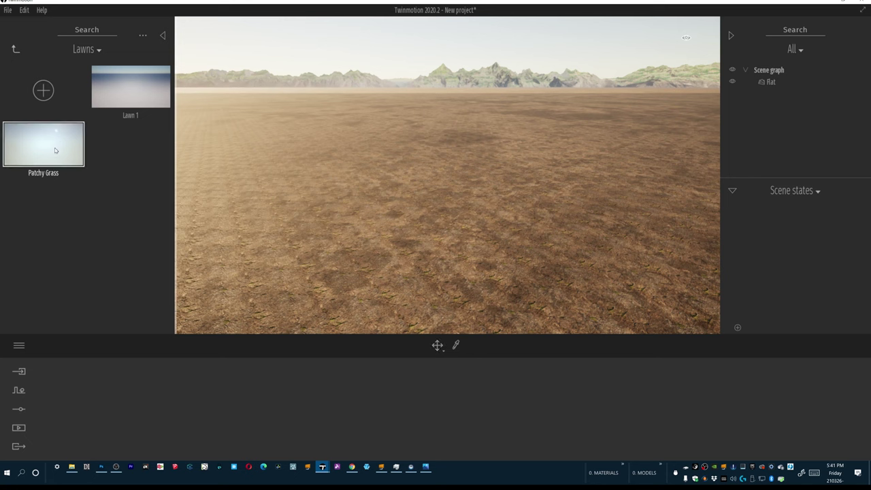
left_click_drag(68, 153, 420, 215)
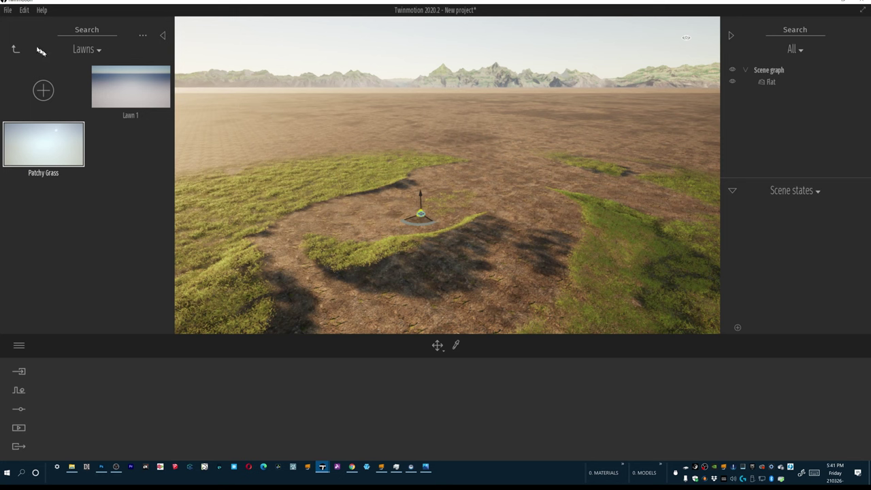
key("Escape")
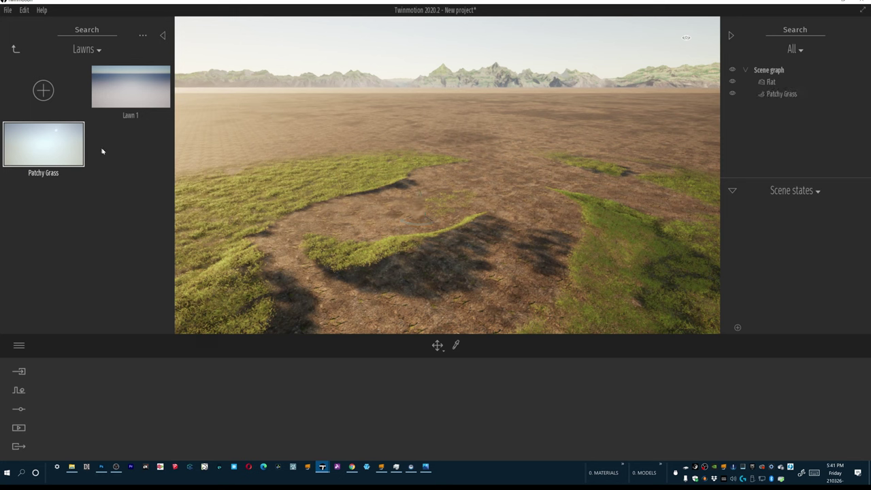
left_click(15, 49)
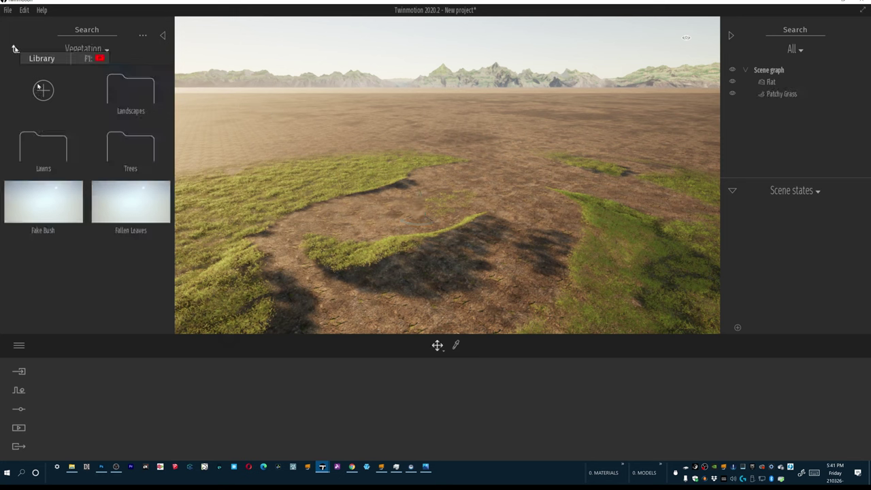
left_click_drag(130, 200, 370, 231)
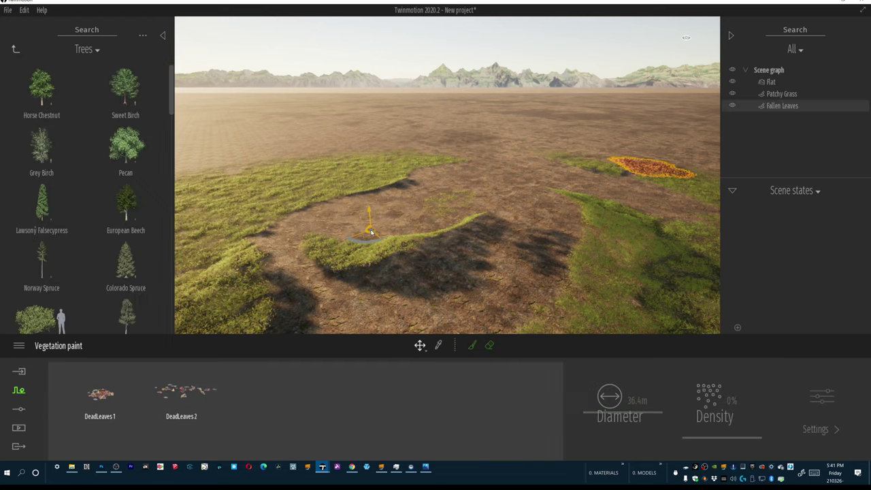
Step: Place Euro Ash with Sea Pine Decidious Fill and Winter Trees-No Branches from the user library's Vegetation trees onto the terrain
left_click(15, 53)
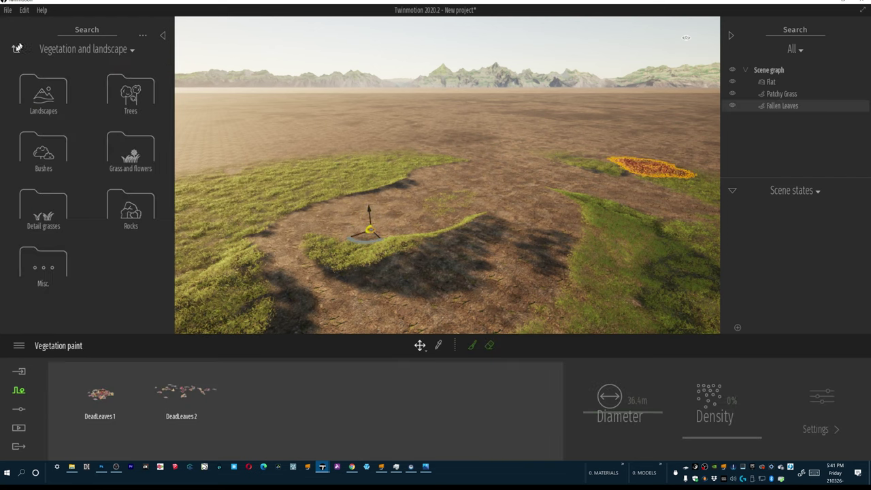
left_click(15, 49)
left_click(129, 267)
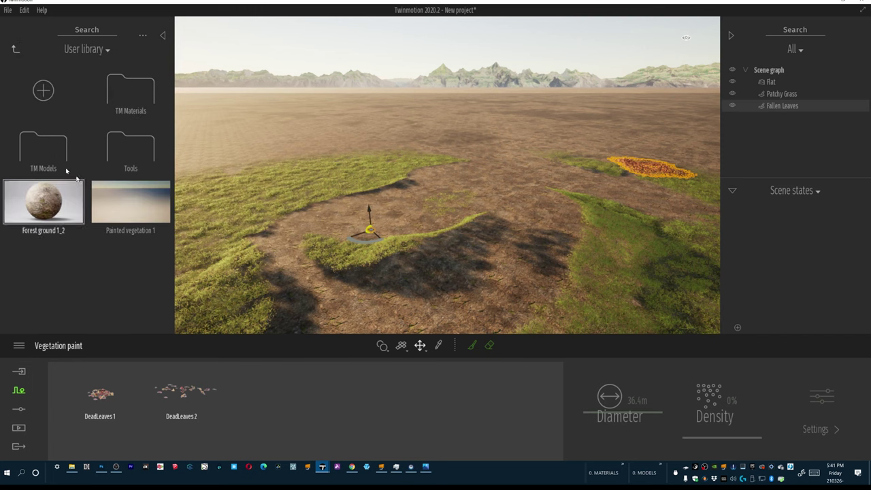
left_click(121, 158)
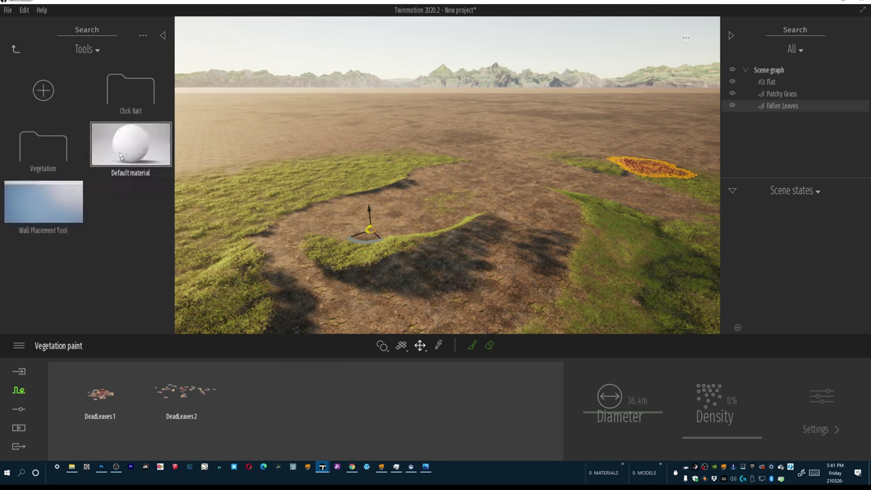
left_click(40, 156)
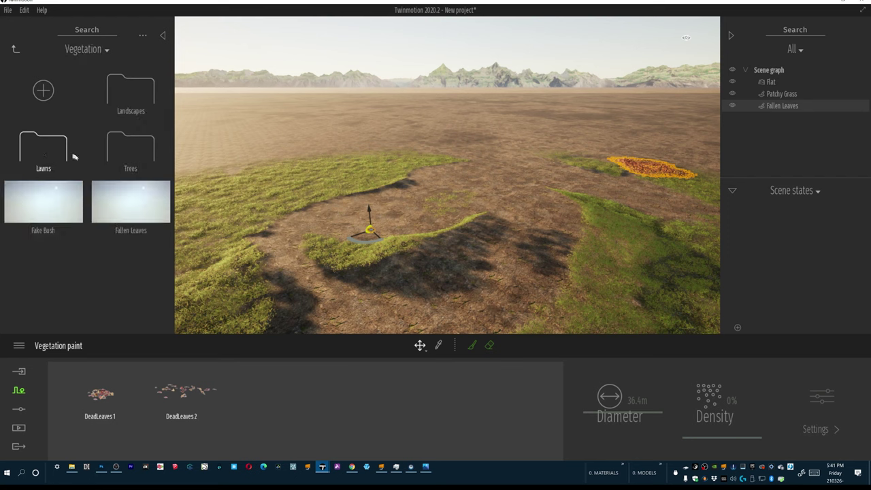
left_click(149, 160)
left_click_drag(113, 95, 385, 186)
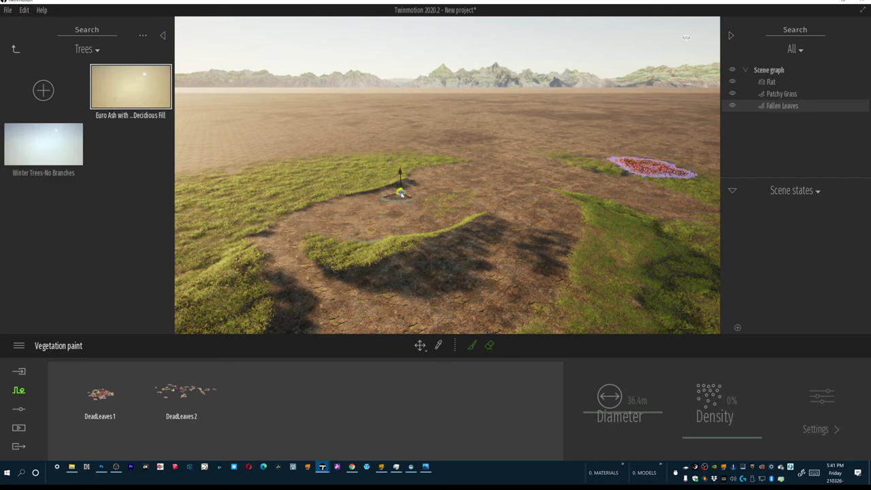
left_click_drag(395, 194, 399, 193)
left_click_drag(58, 147, 395, 214)
Step: Examine the placed trees, patchy grass and fallen leaves from different viewpoints
right_click_drag(394, 215, 621, 163)
key("d")
key("w")
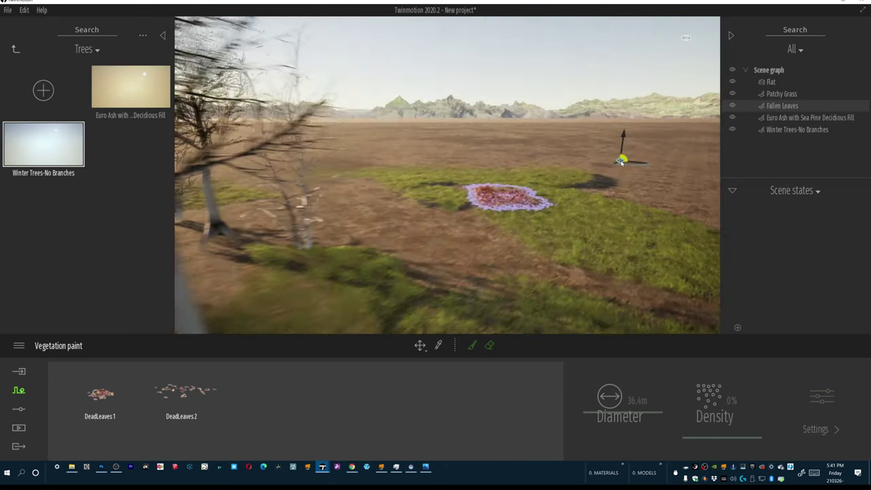
scroll(616, 162, "down", 5)
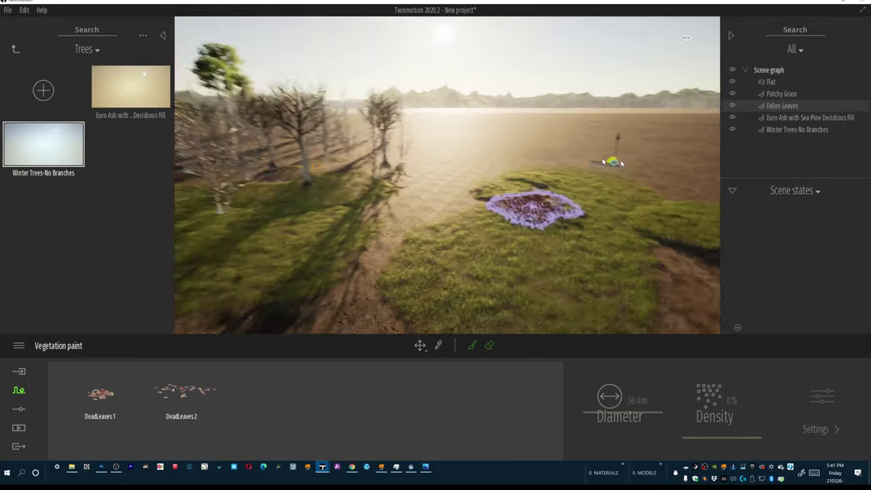
key("w")
right_click_drag(620, 163, 579, 175)
key("s")
key("d")
key("s")
key("w")
key("w")
key("a")
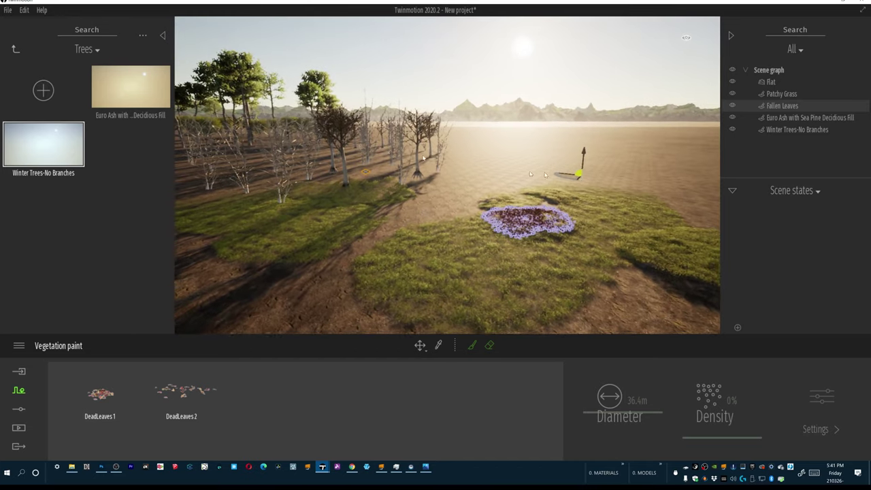
Step: Place the saved Fake Bush from the user library's Vegetation folder onto the terrain near the winter trees
left_click(14, 49)
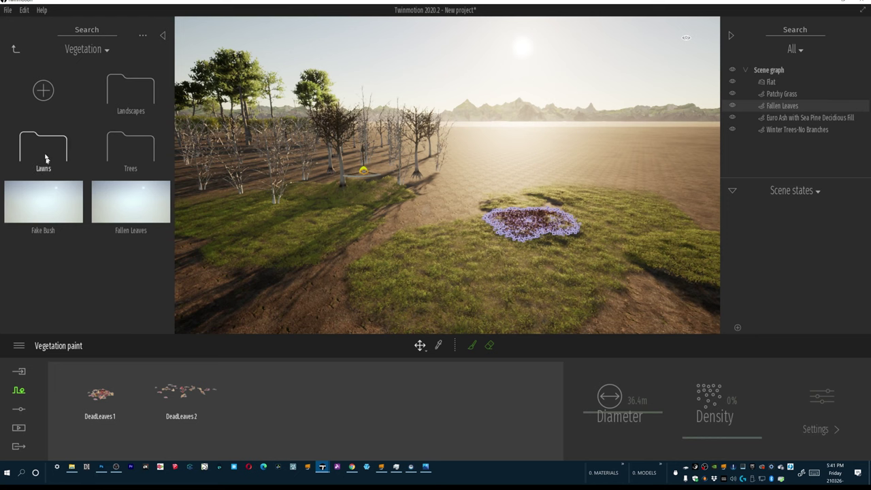
left_click(392, 227)
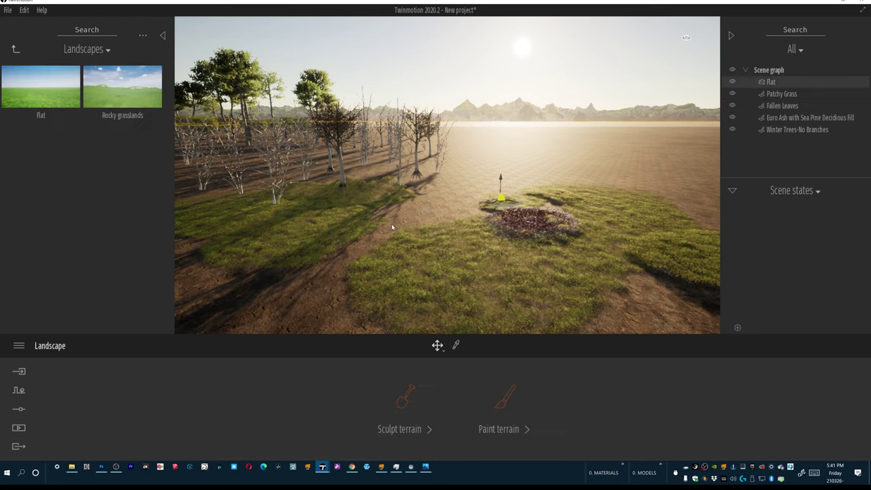
left_click(14, 50)
left_click(126, 267)
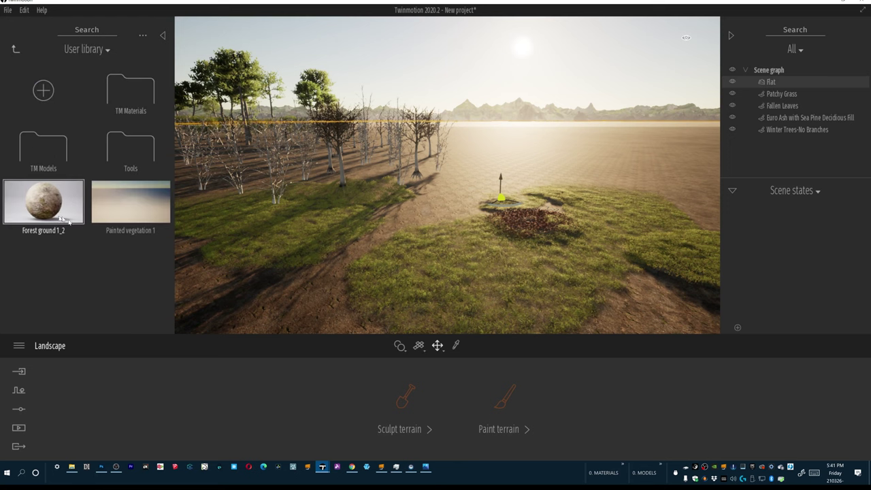
left_click(32, 158)
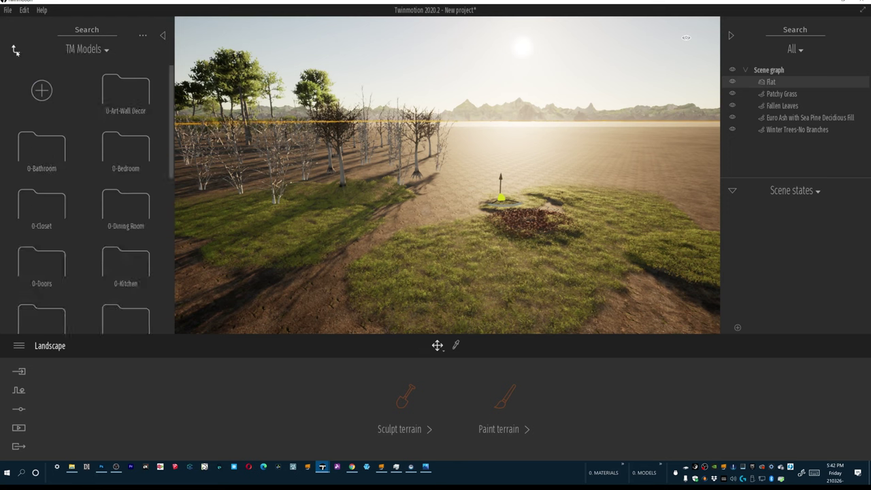
left_click(15, 50)
left_click(136, 147)
left_click(55, 157)
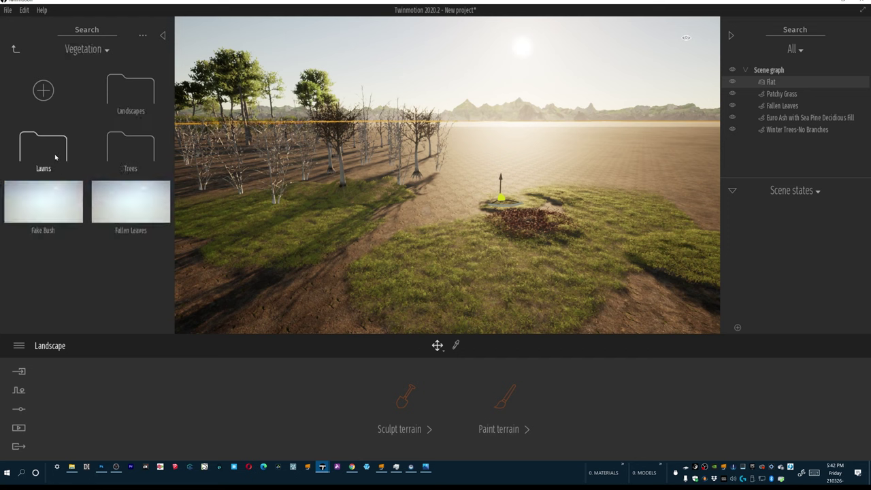
left_click_drag(43, 201, 426, 209)
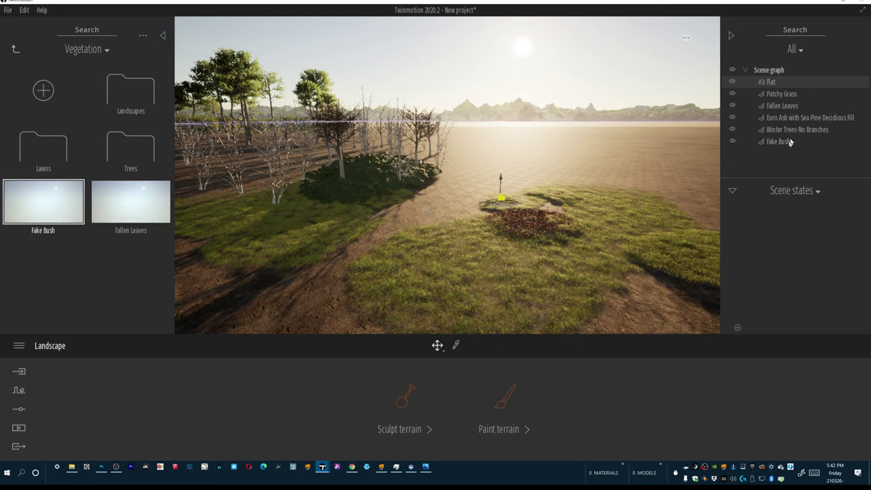
Step: Erase the Fake Bush foliage beneath the winter trees with the 36.4 m vegetation eraser
left_click(789, 141)
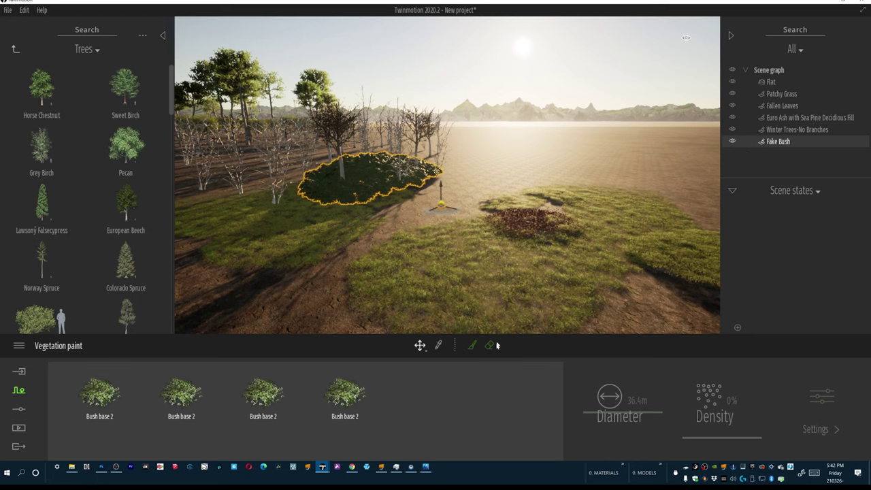
left_click(490, 346)
mouse_move(350, 214)
left_mouse_down()
mouse_move(370, 195)
mouse_move(349, 224)
left_mouse_up()
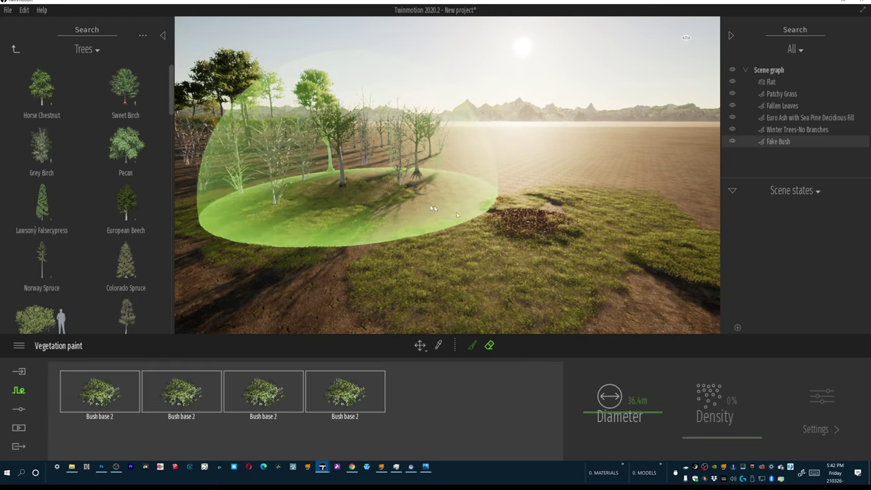
key("a")
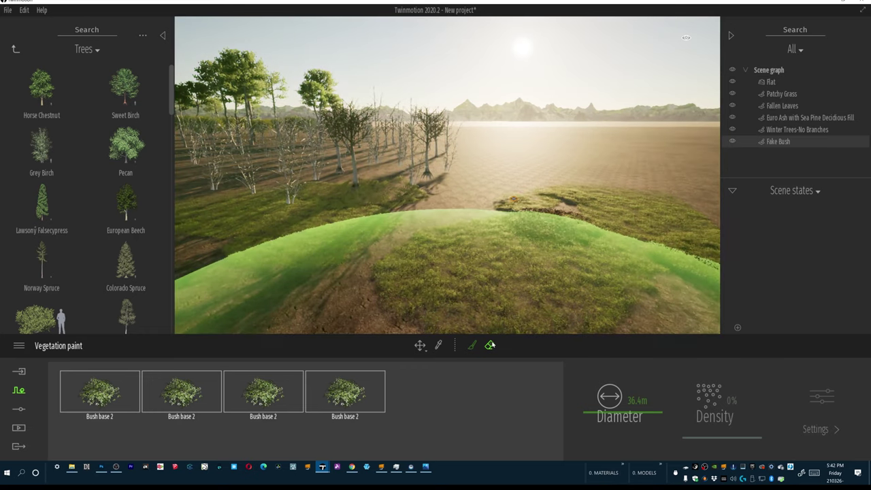
key("Escape")
Step: Erase the Patchy Grass in the foreground and beneath the winter trees with the 36.4 m vegetation eraser
left_click(514, 284)
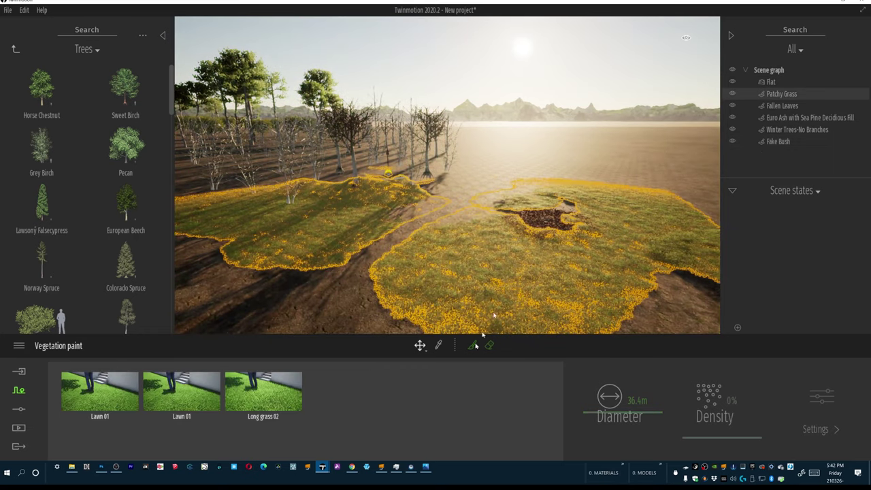
left_click(488, 346)
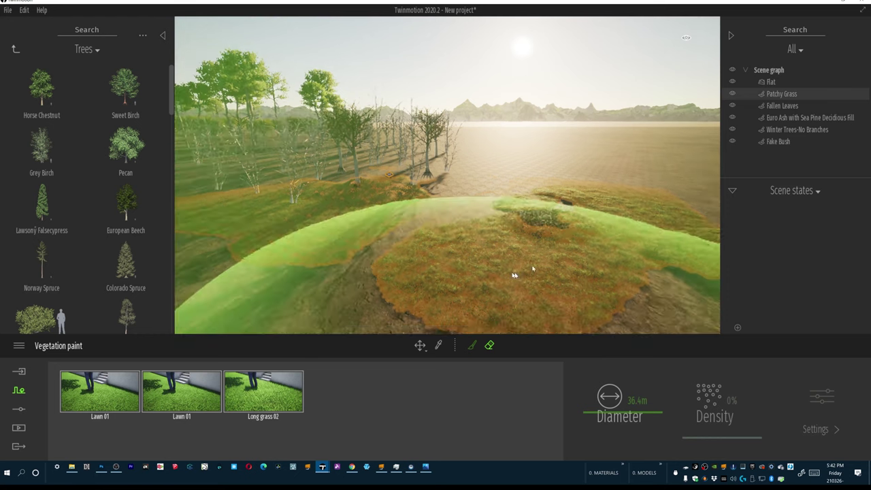
mouse_move(647, 223)
left_mouse_down()
mouse_move(657, 243)
mouse_move(542, 245)
left_mouse_up()
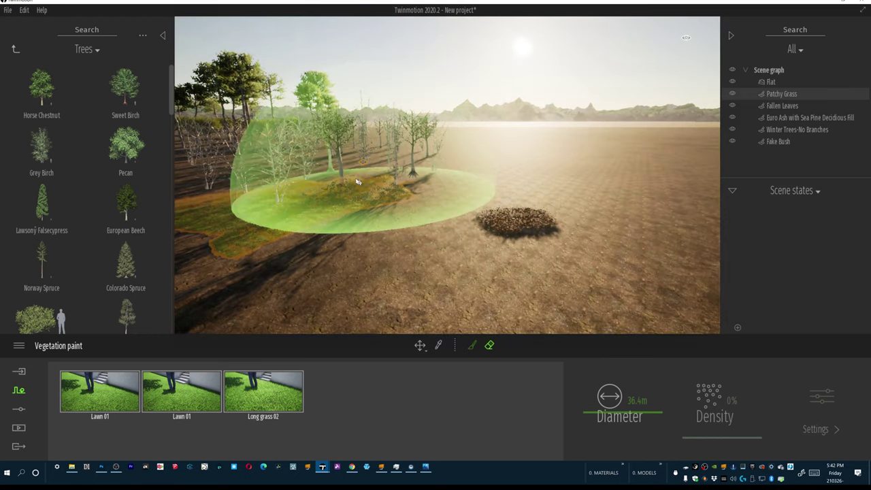
left_click(381, 191)
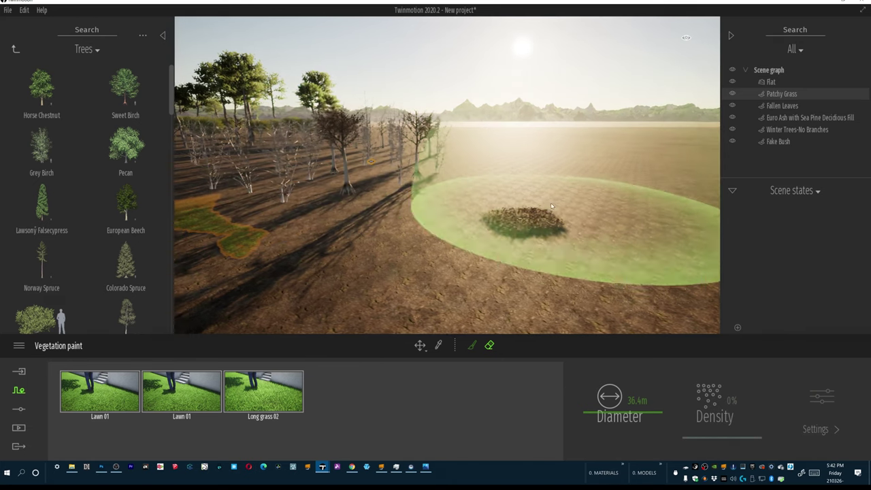
key("Escape")
Step: Erase the Fallen Leaves patch from the terrain with the 36.4 m vegetation eraser
left_click(545, 220)
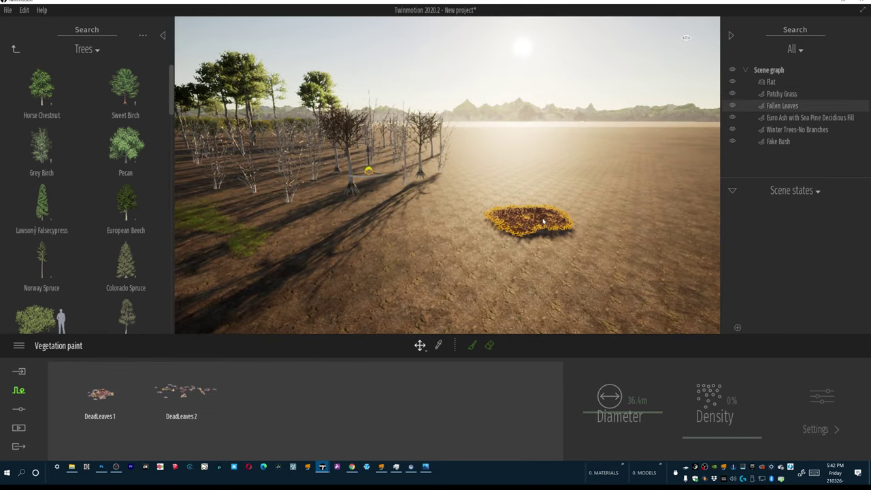
left_click(489, 345)
left_click(529, 235)
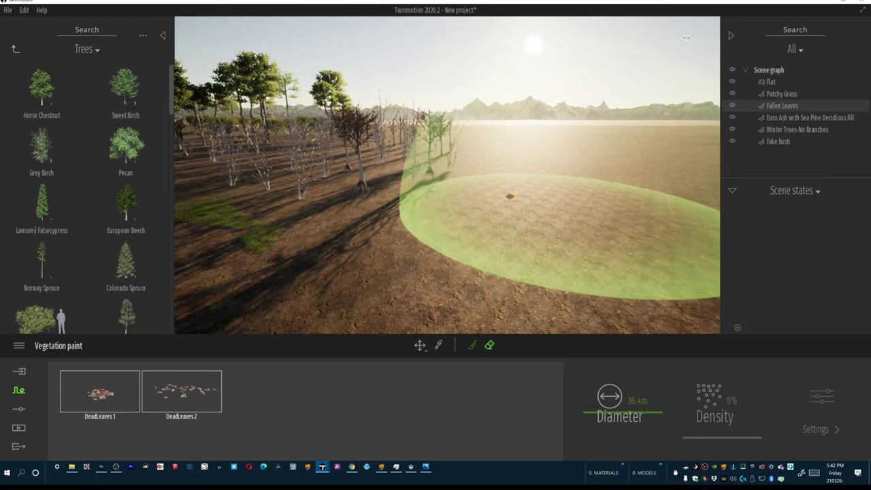
key("Escape")
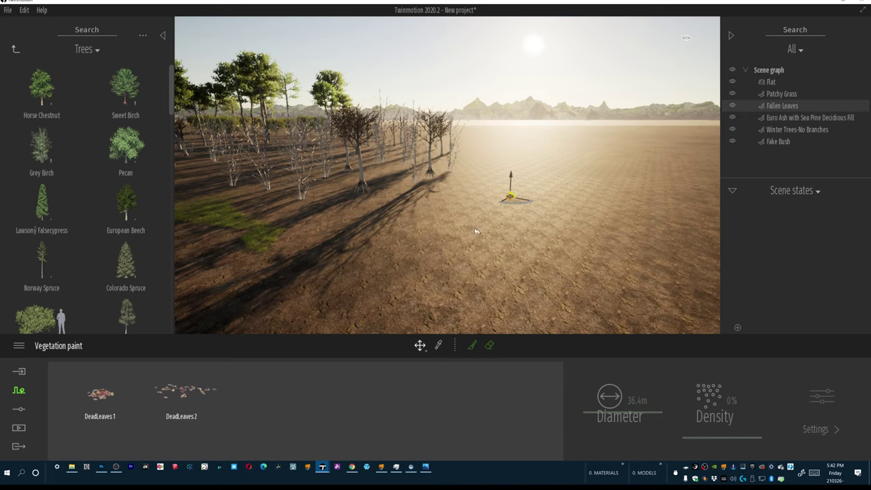
Step: Paint an Asphalt 6 strip on the Flat terrain beside the winter trees with a 2 m brush at 50% scale
key("a")
key("w")
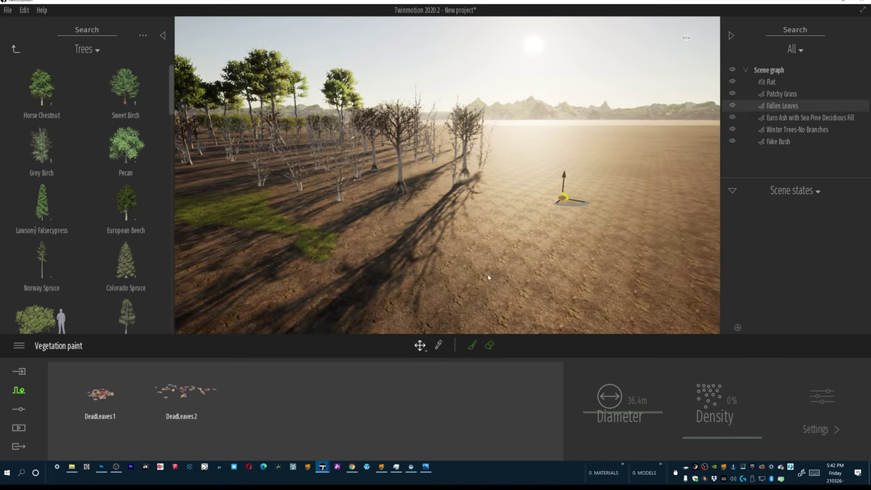
left_click(488, 277)
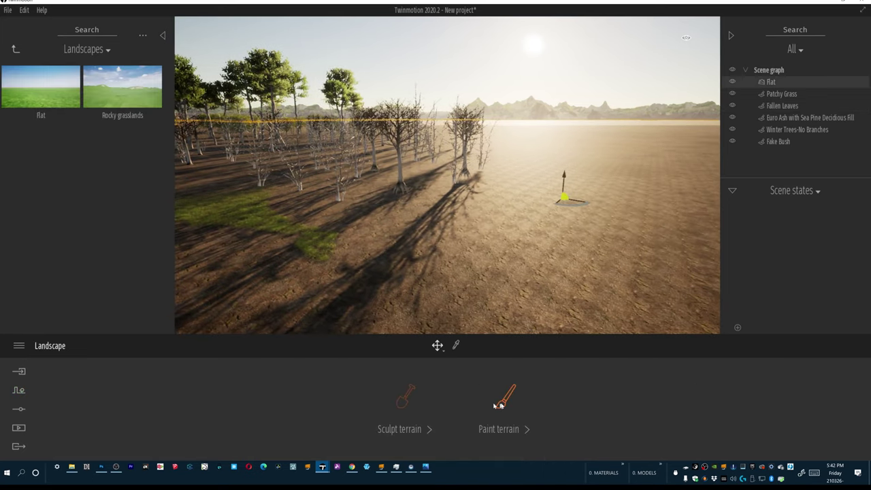
left_click(502, 401)
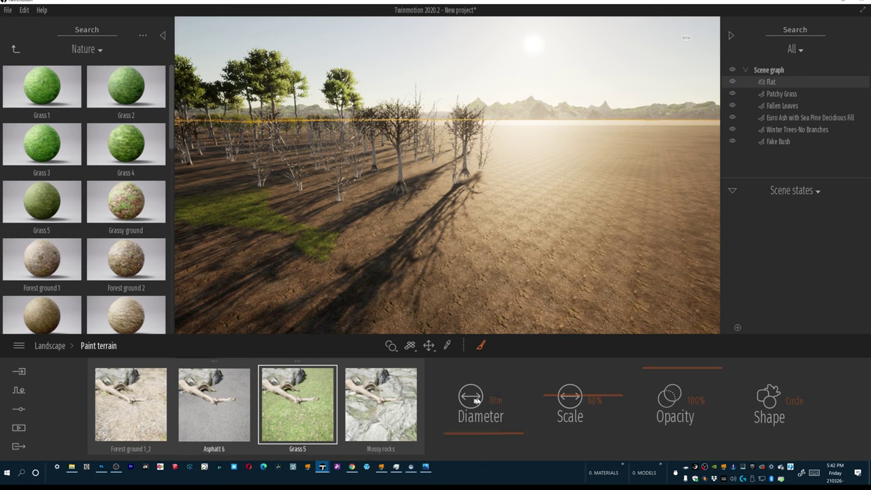
left_click(214, 405)
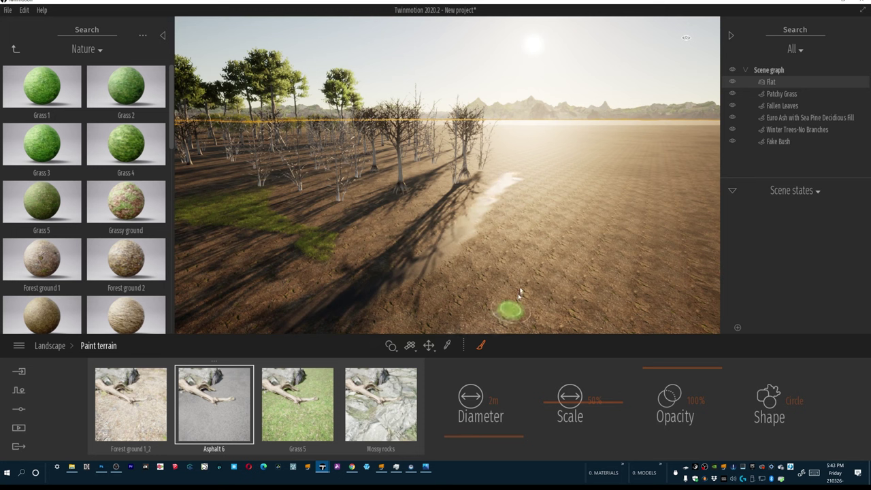
key("Escape")
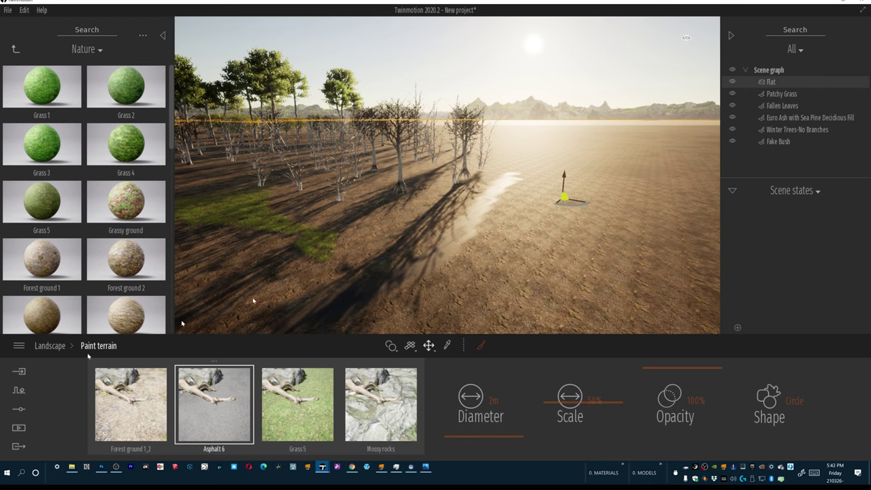
Step: Raise mounds beside the winter trees and a long ridge in the open terrain with a 10 m sculpting brush at 15% intensity
left_click(48, 347)
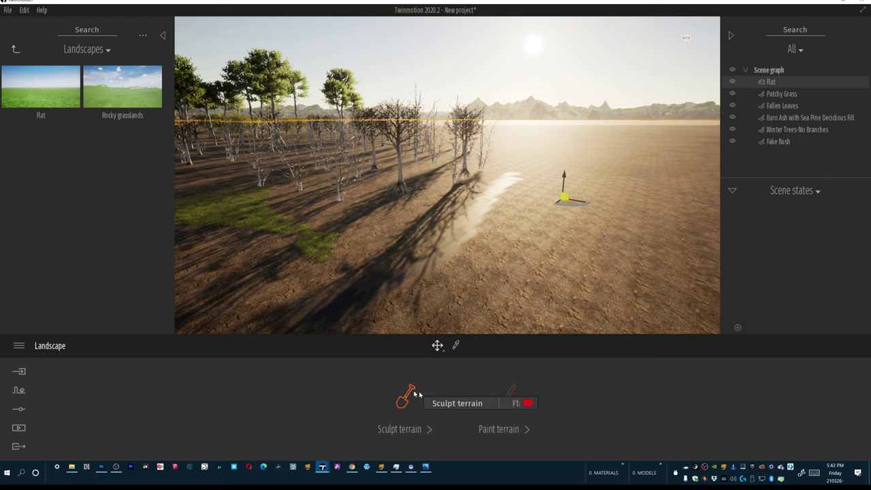
left_click(411, 391)
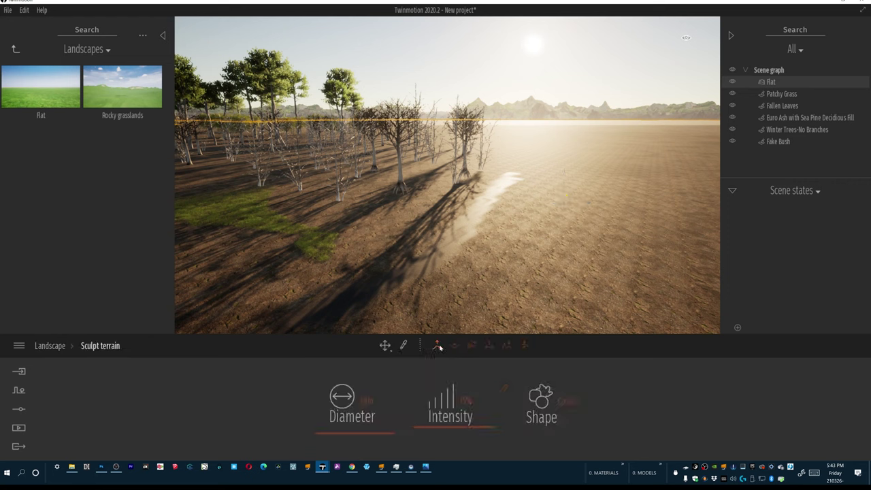
left_click(532, 280)
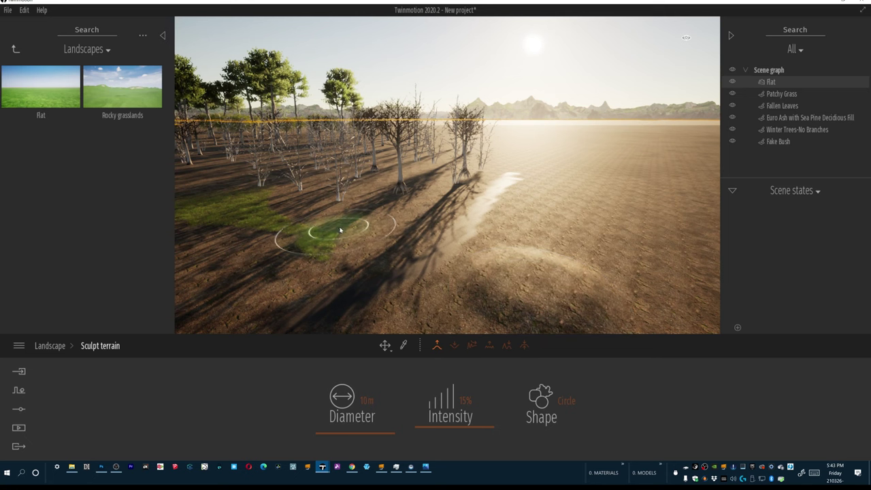
mouse_move(330, 226)
left_mouse_down()
mouse_move(367, 204)
mouse_move(389, 204)
left_mouse_up()
mouse_move(389, 204)
right_mouse_down()
mouse_move(415, 205)
mouse_move(429, 259)
right_mouse_up()
mouse_move(334, 317)
left_mouse_down()
mouse_move(408, 265)
mouse_move(619, 210)
left_mouse_up()
Step: Reshape the foreground ridge with two other 10 m sculpting brushes, and dig into the terrain beneath the winter trees
left_click(472, 345)
mouse_move(387, 275)
left_mouse_down()
mouse_move(594, 195)
mouse_move(506, 247)
mouse_move(350, 272)
mouse_move(301, 297)
left_mouse_up()
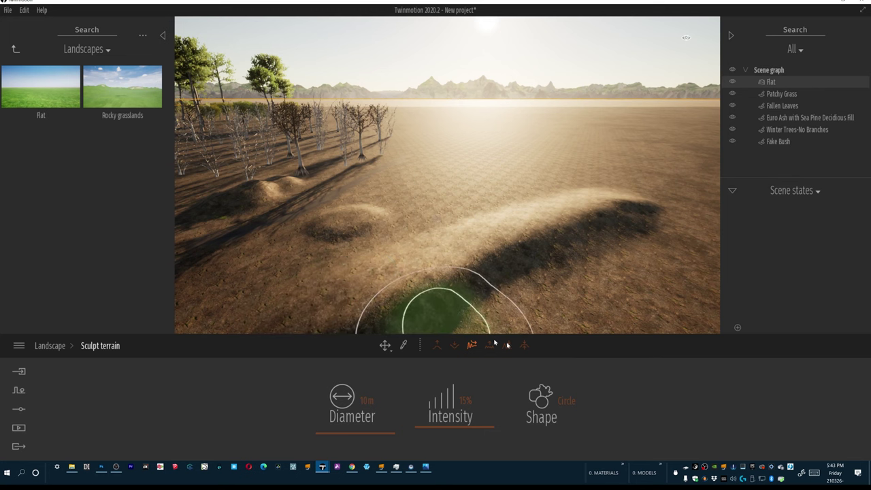
left_click(523, 345)
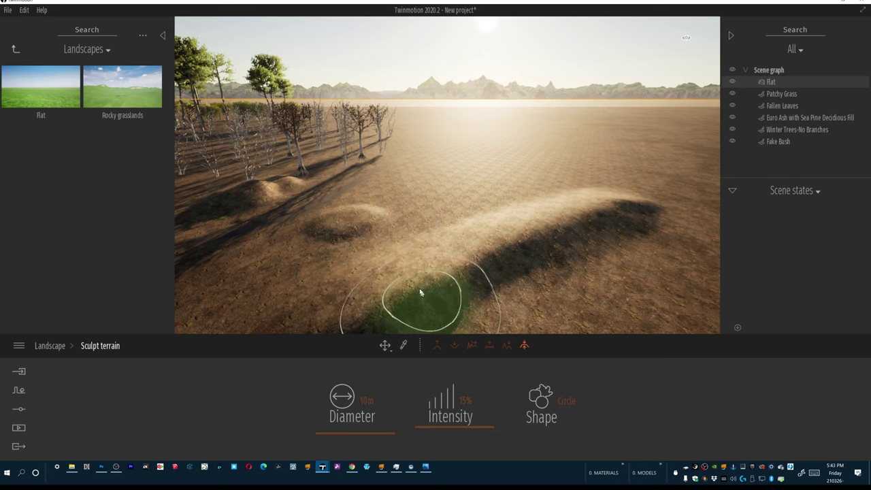
mouse_move(504, 279)
left_mouse_down()
mouse_move(626, 229)
mouse_move(573, 297)
mouse_move(661, 217)
mouse_move(674, 262)
mouse_move(580, 332)
left_mouse_up()
right_click_drag(311, 201, 186, 176)
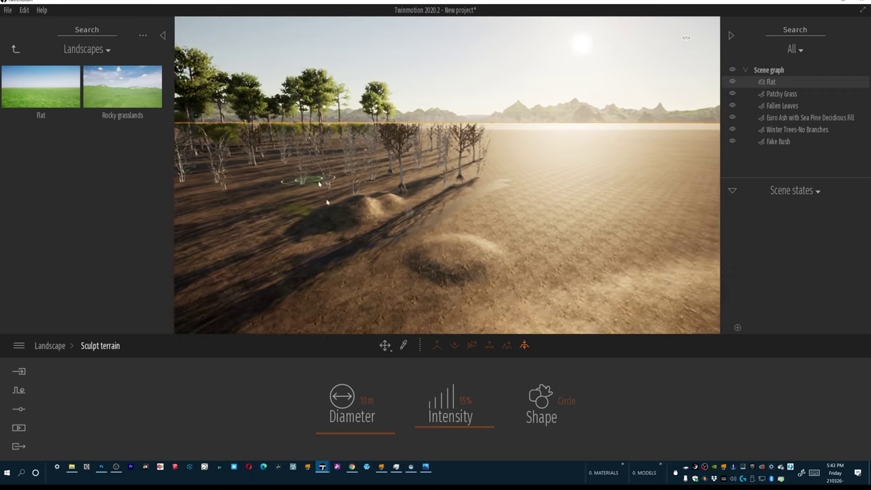
left_click(455, 345)
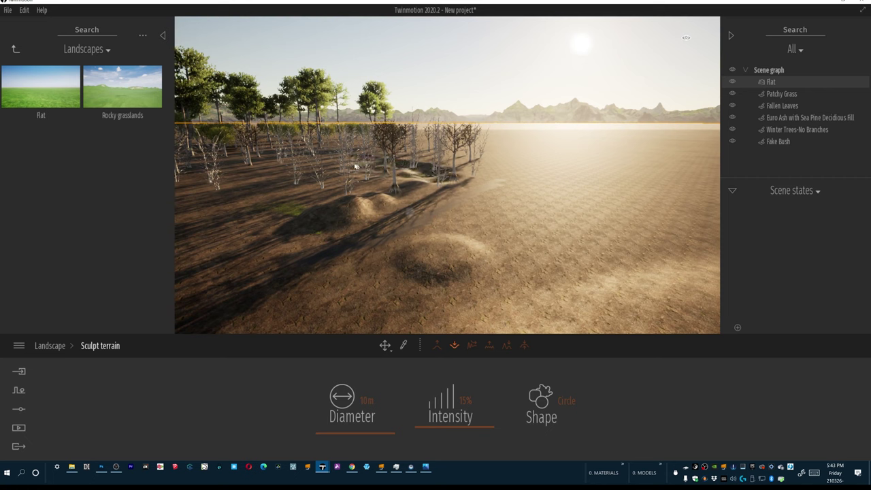
Step: Set the age of the European Mountain Ash in the Winter Trees-No Branches group to 69%
left_click(394, 170)
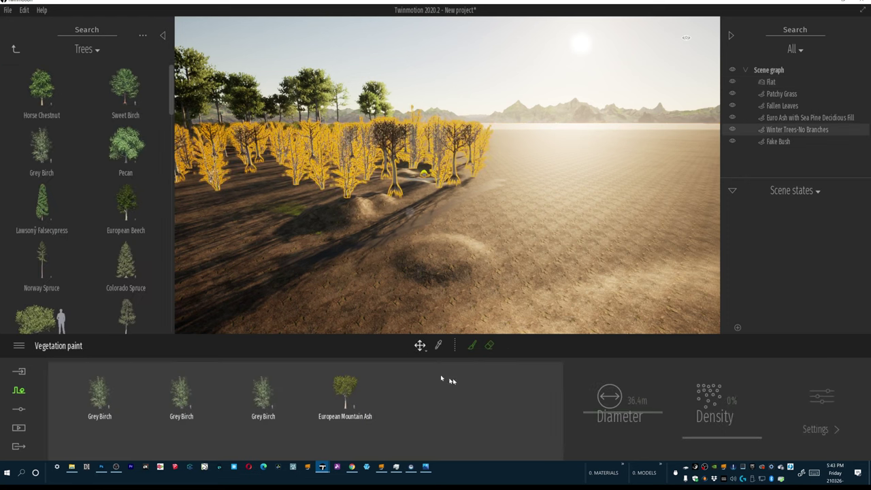
left_click(339, 401)
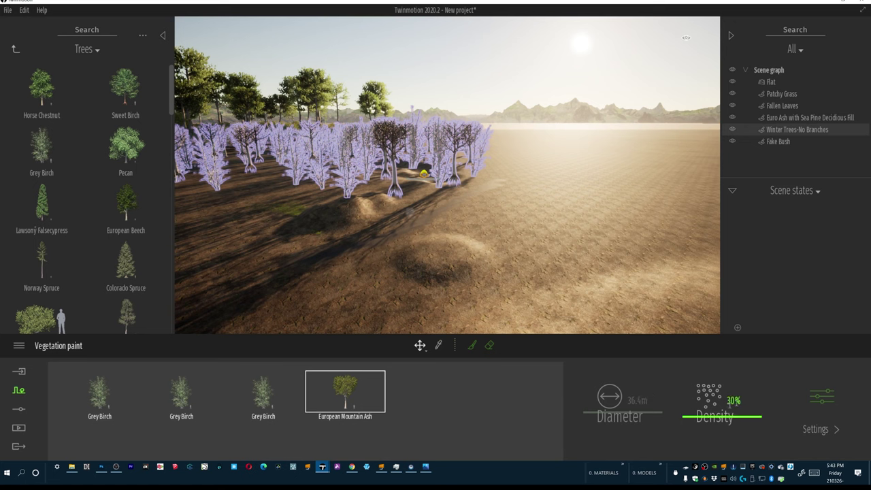
left_click(806, 395)
mouse_move(286, 372)
left_mouse_down()
mouse_move(290, 401)
mouse_move(290, 387)
left_mouse_up()
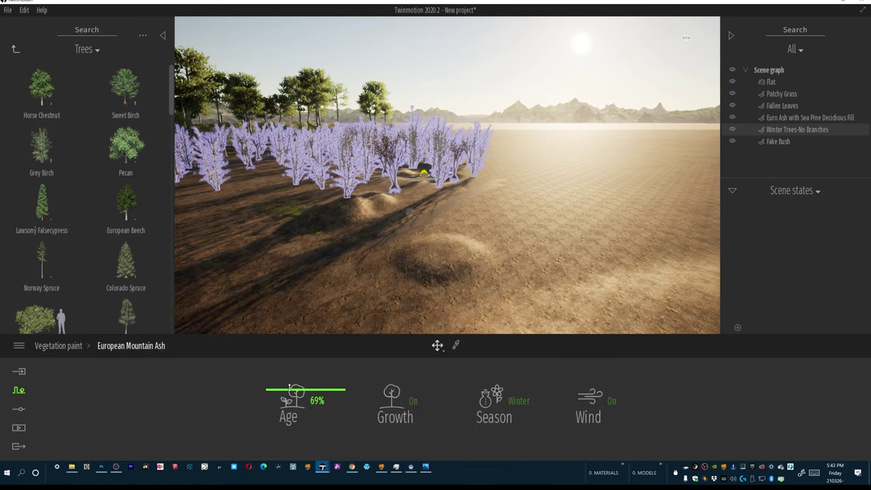
Step: Set the age of the second and third Grey Birch in the Winter Trees-No Branches group to 100%
left_click(59, 348)
left_click(243, 399)
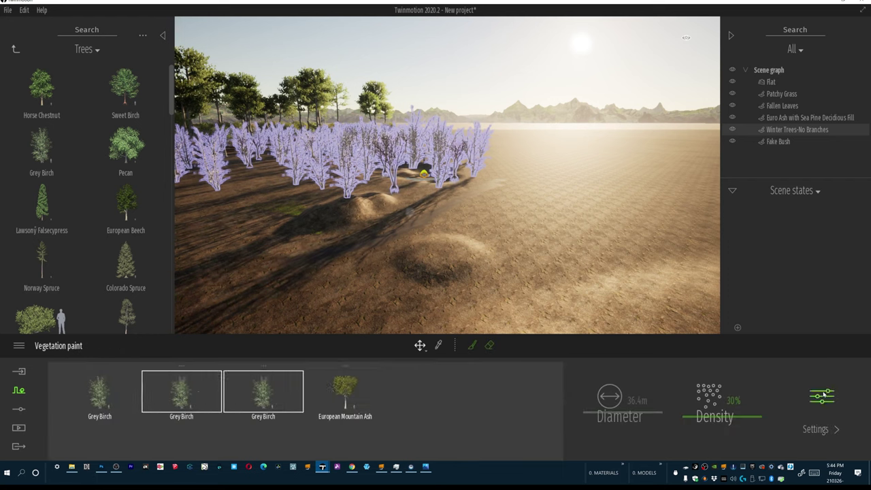
left_click(822, 396)
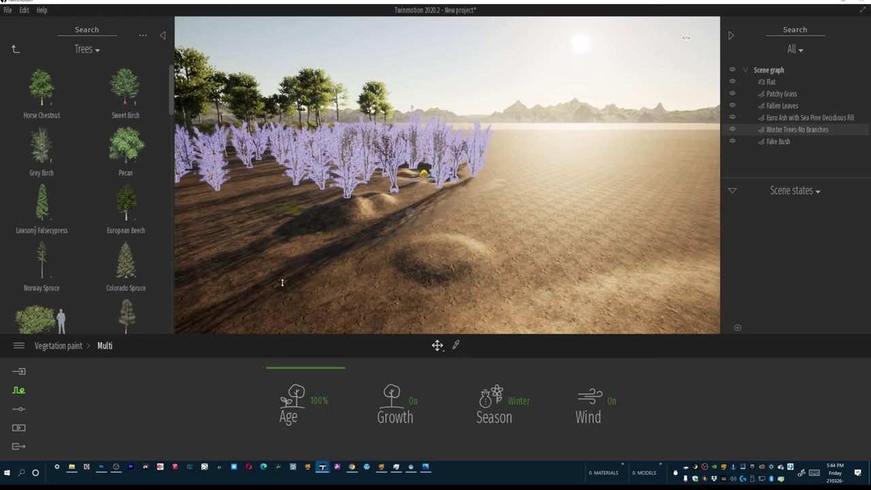
left_click(434, 184)
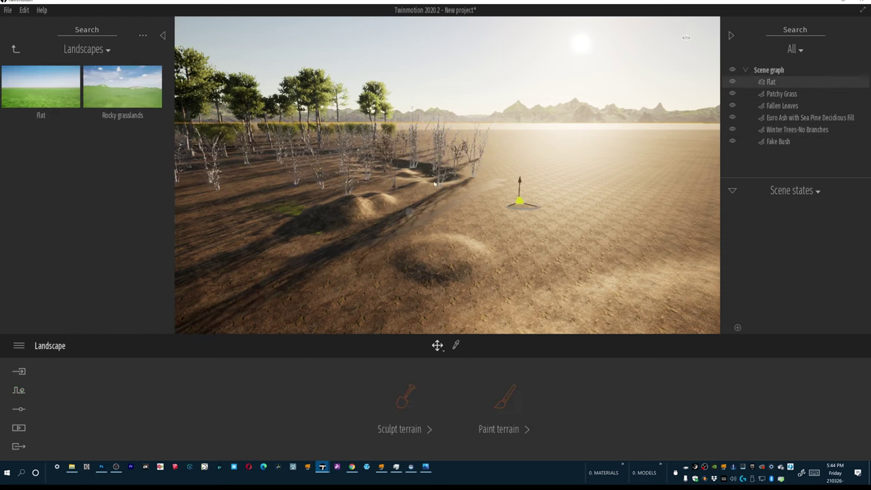
Step: Erase the winter trees around the mounds with the 36.4 m vegetation eraser, undoing the last erase stroke
left_click(439, 183)
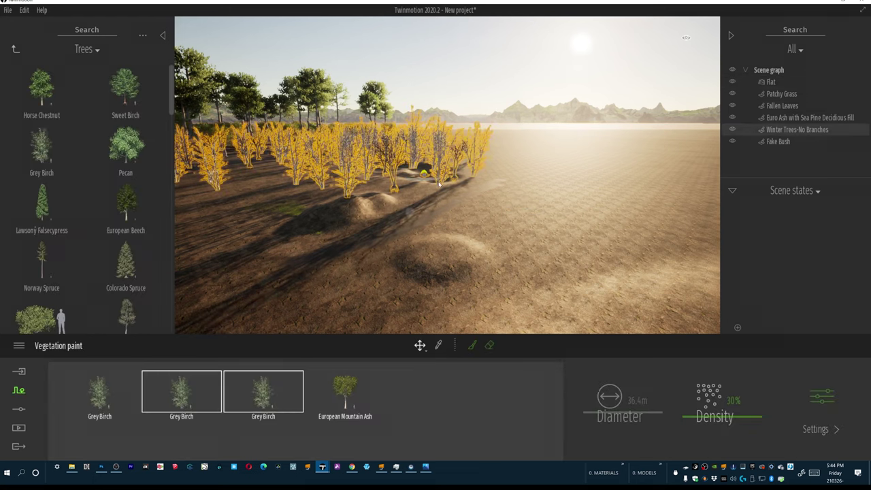
left_click(492, 346)
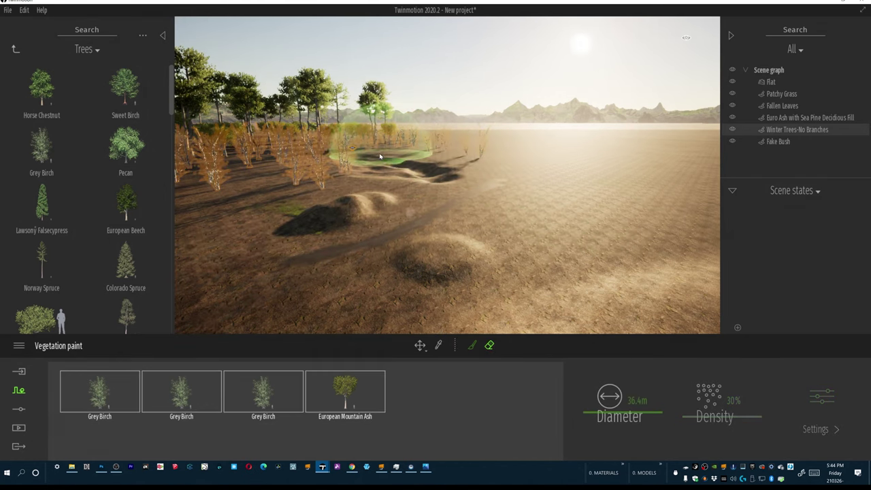
left_click_drag(408, 224, 306, 196)
mouse_move(19, 151)
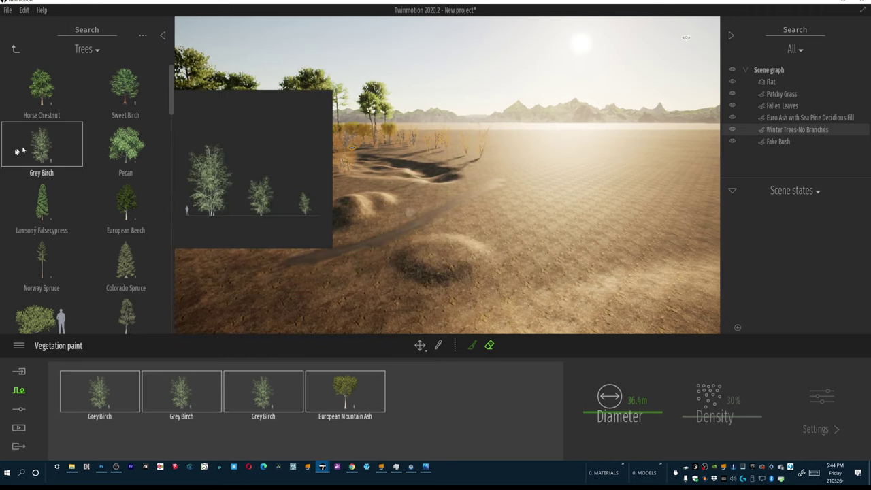
key("ctrl+z")
Step: Place a single Grey Birch on the mound in front of the winter trees and select it
left_click_drag(51, 155, 303, 203)
left_click(347, 197)
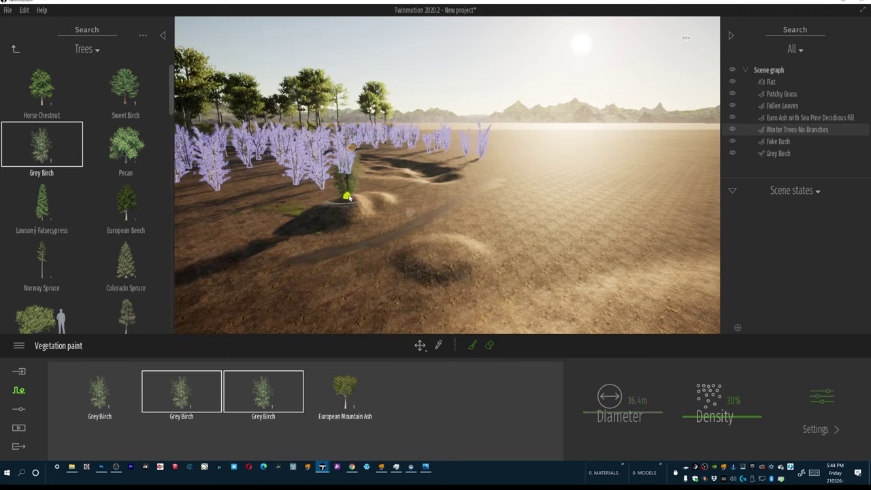
left_click(347, 194)
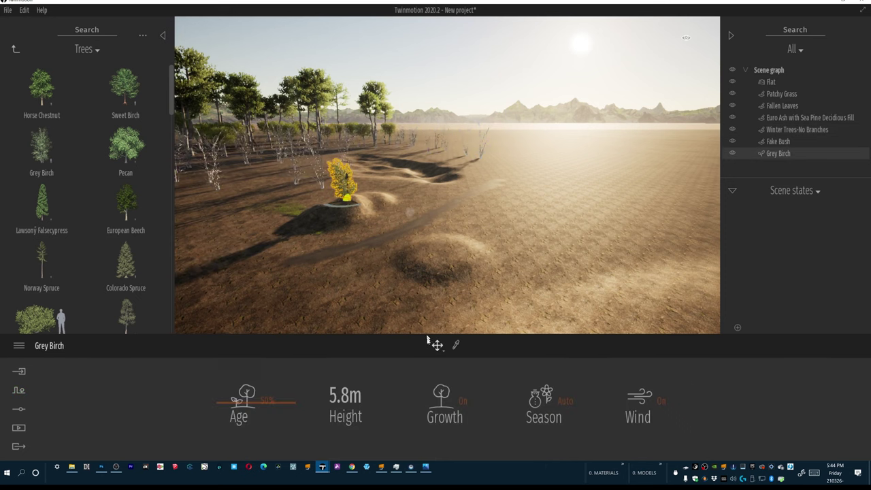
Step: Set the placed Grey Birch's age to 100% and its season to Winter
left_click_drag(224, 402, 235, 278)
left_click(562, 401)
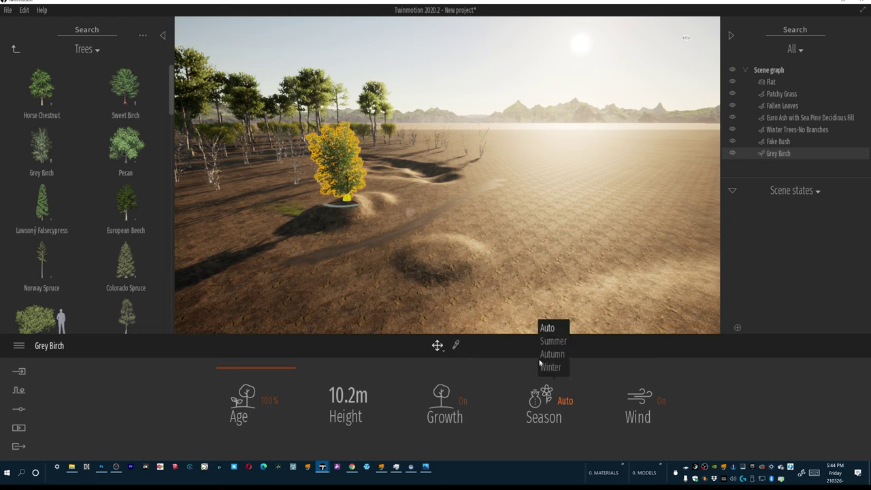
left_click(552, 368)
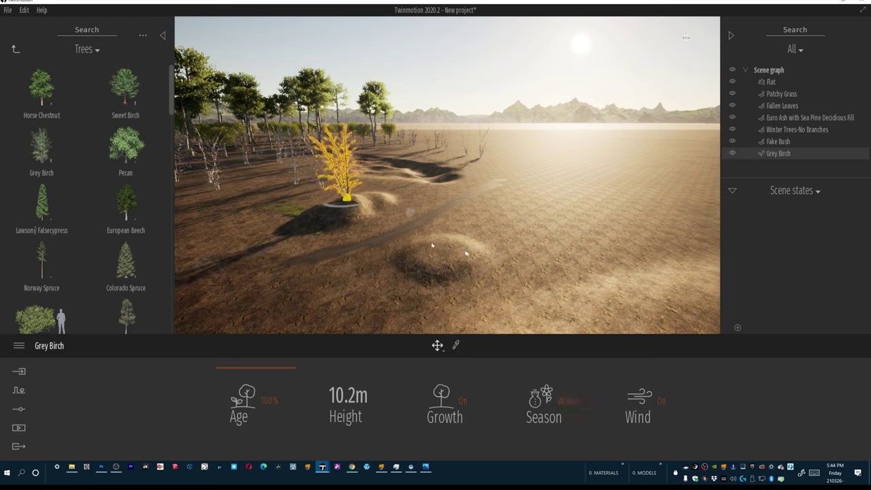
Step: Copy the Grey Birch on the mound as one instance about 2.75 m away, placed beside the original
left_click(383, 200)
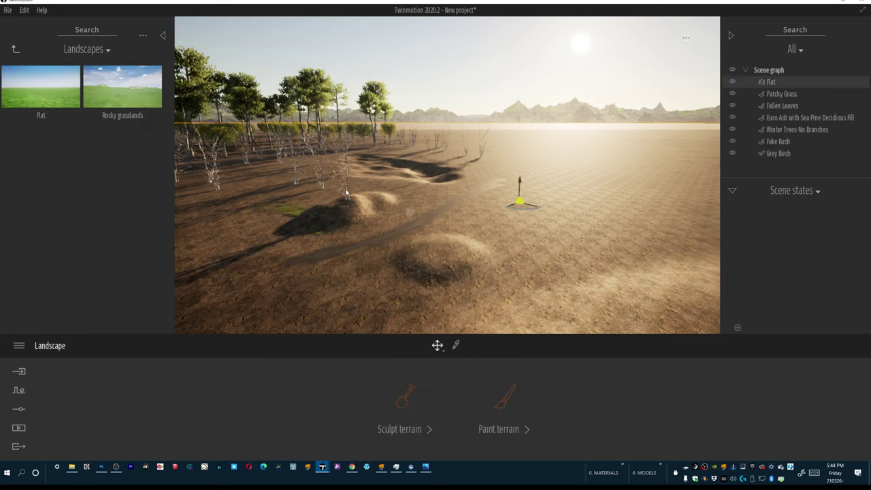
left_click(345, 198)
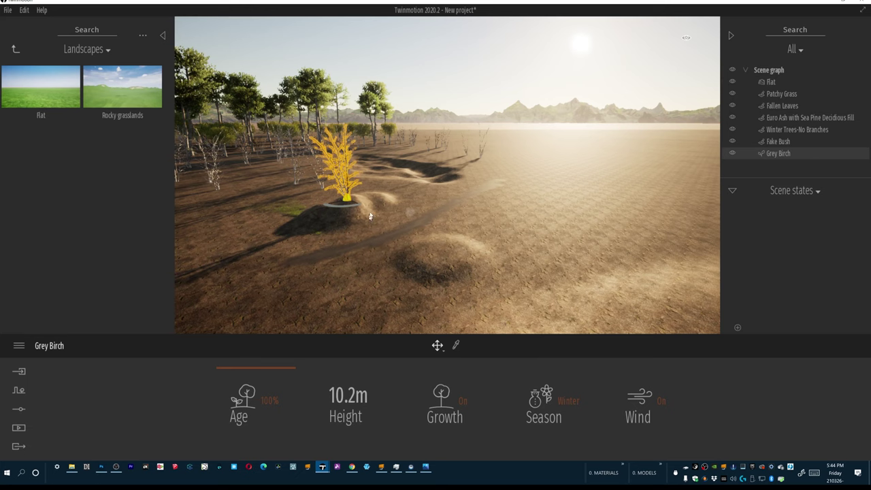
left_click_drag(337, 197, 317, 203, "alt")
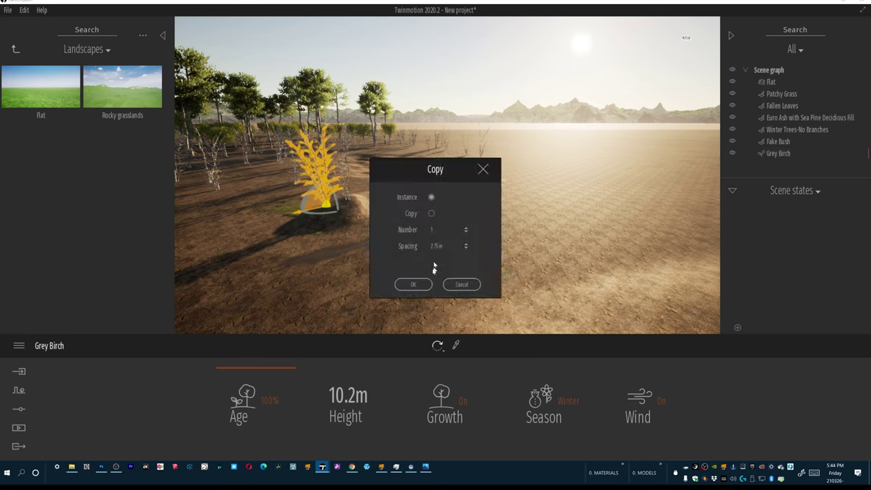
left_click(413, 284)
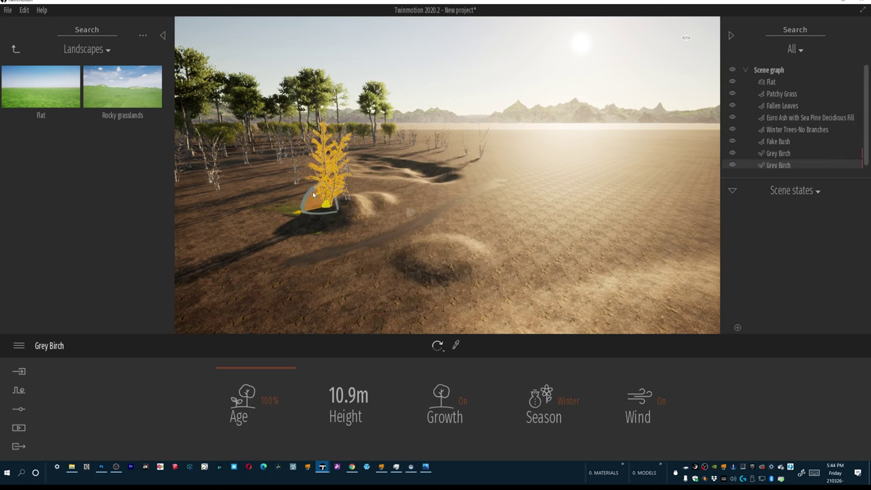
left_click(336, 194)
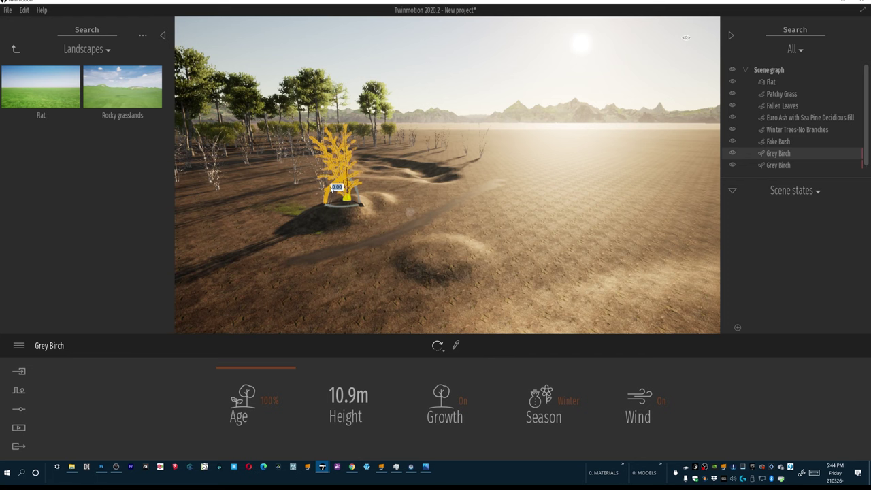
left_click(435, 191)
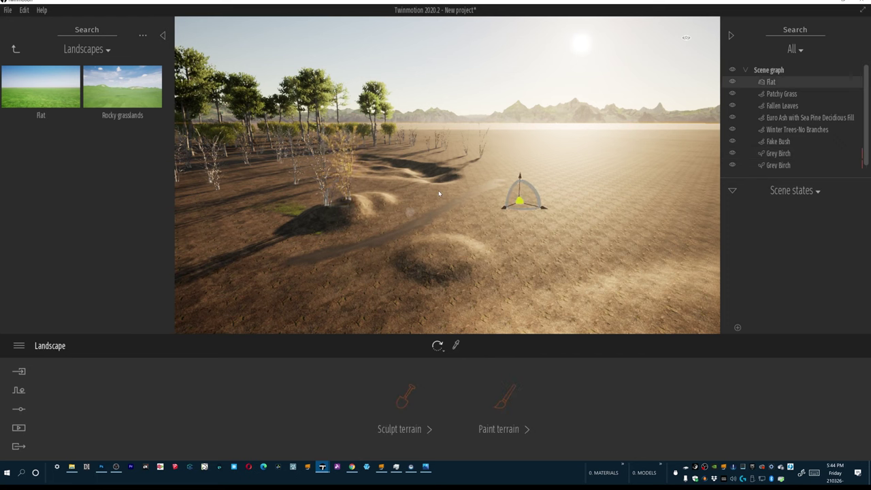
Step: Paint Fake Bush vegetation over the mound around the two Grey Birches with a brush diameter of 3 m
key("a")
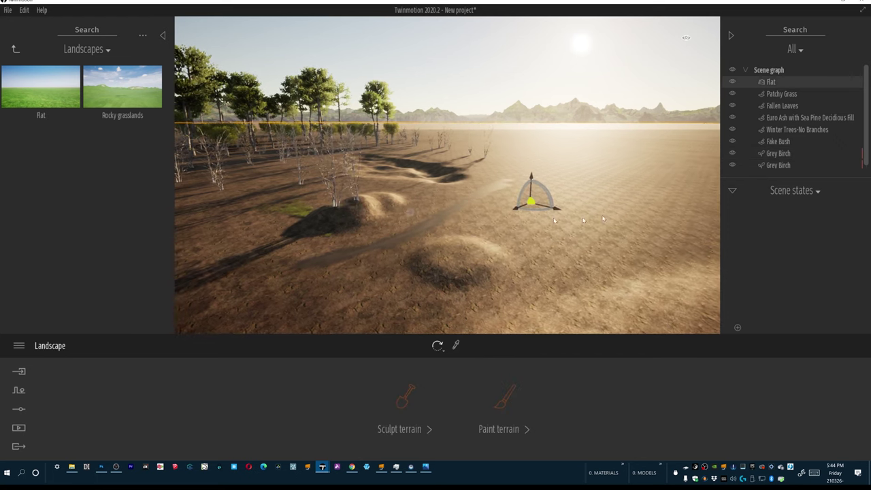
left_click(788, 141)
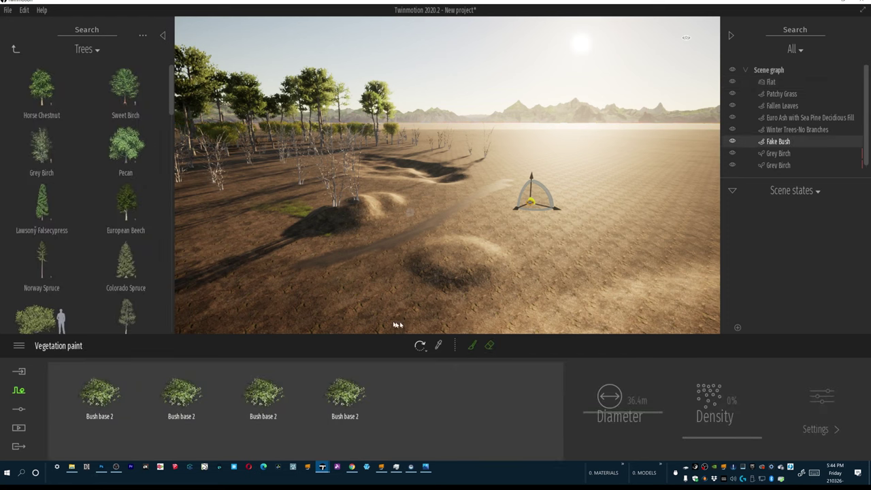
left_click(473, 345)
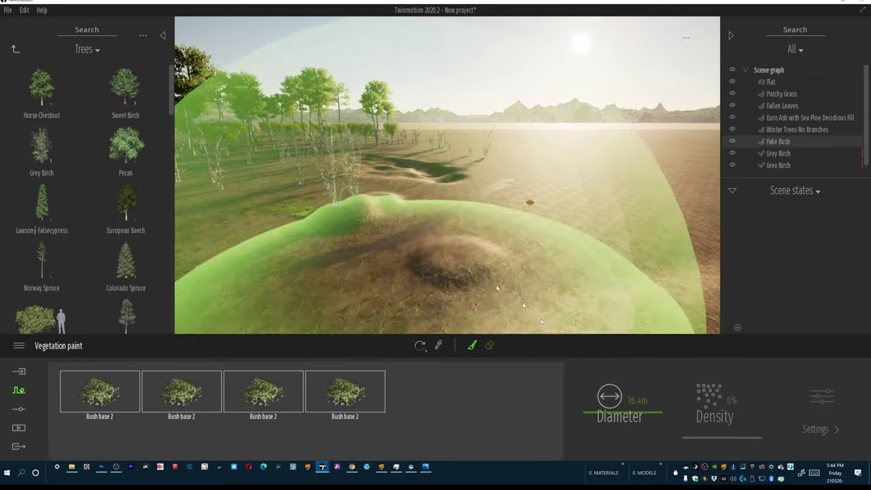
left_click(637, 400)
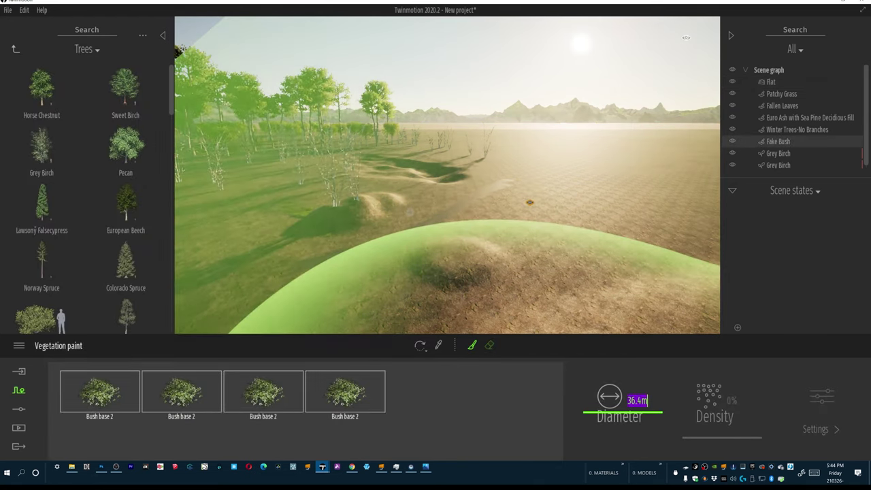
type("2")
key("Return")
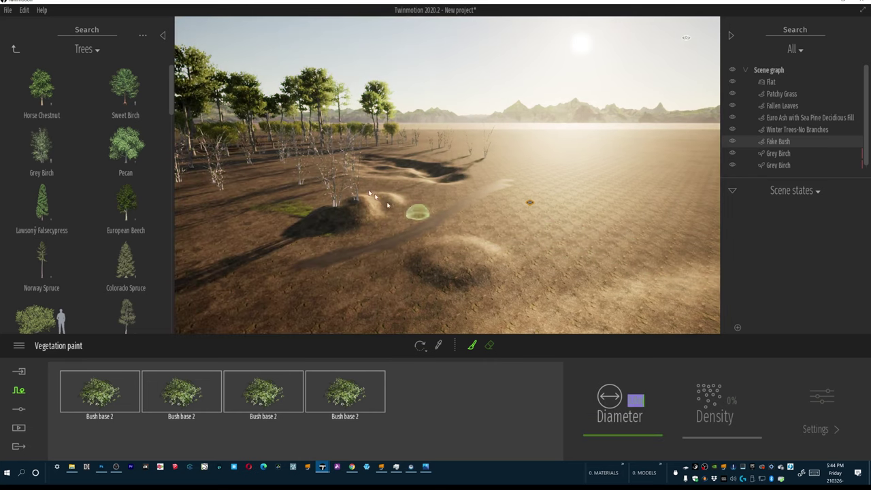
type("3")
mouse_move(362, 202)
left_mouse_down()
mouse_move(315, 215)
mouse_move(325, 213)
left_mouse_up()
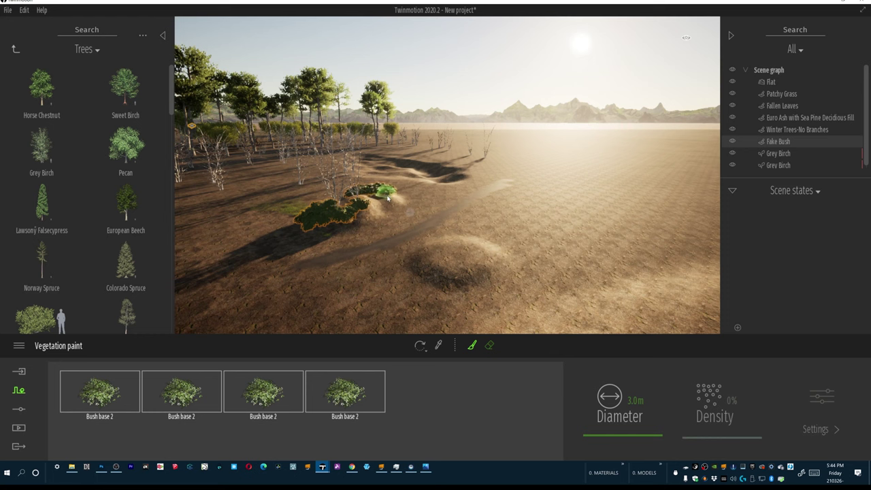
left_click_drag(393, 200, 373, 203)
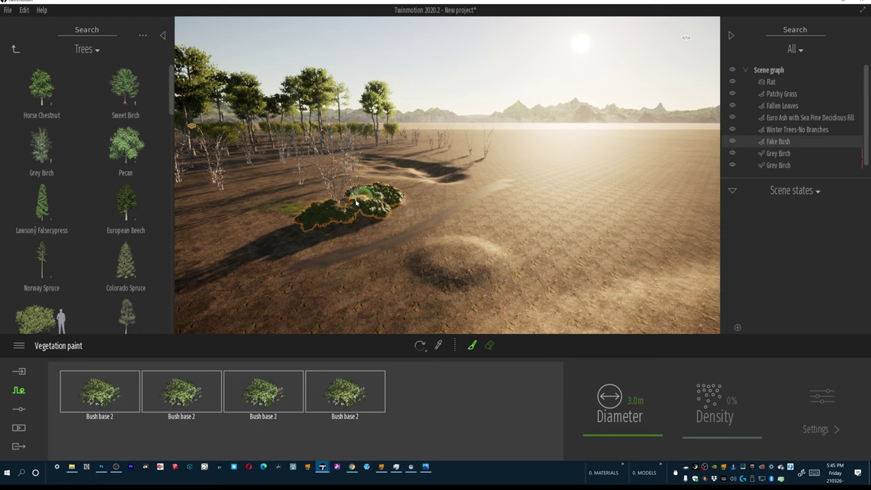
key("Escape")
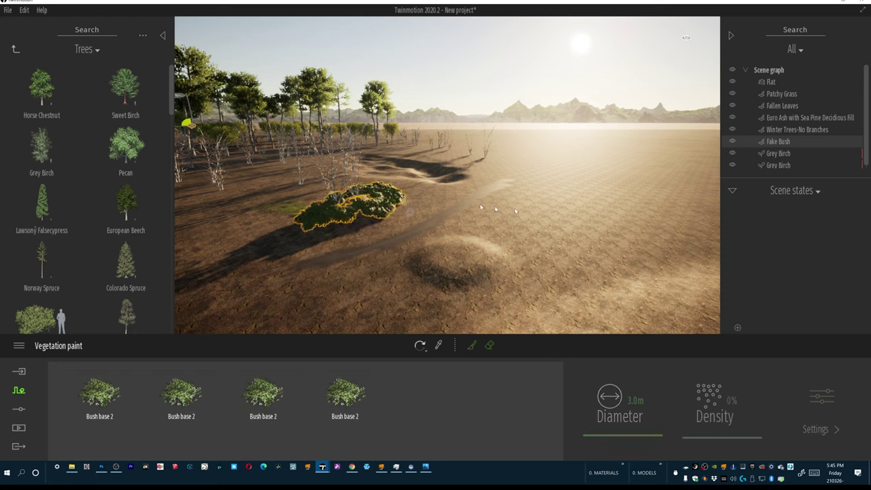
left_click(551, 217)
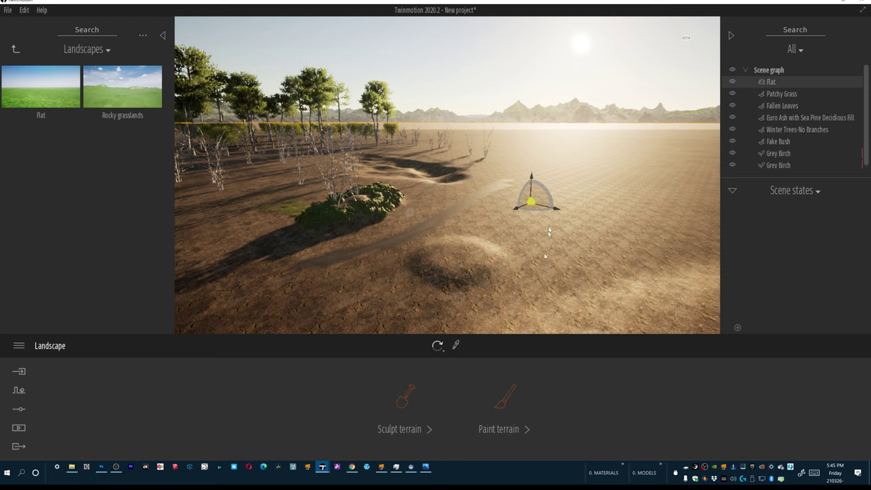
left_click(504, 398)
left_click(314, 406)
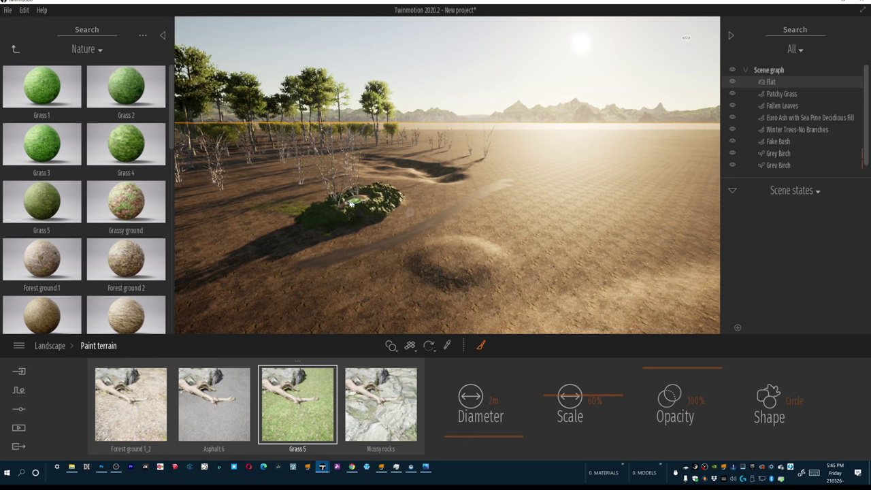
Step: Paint Patchy Grass across the foreground and around the bush mound with a 15.9 m brush, leaving the path clear
left_click(781, 94)
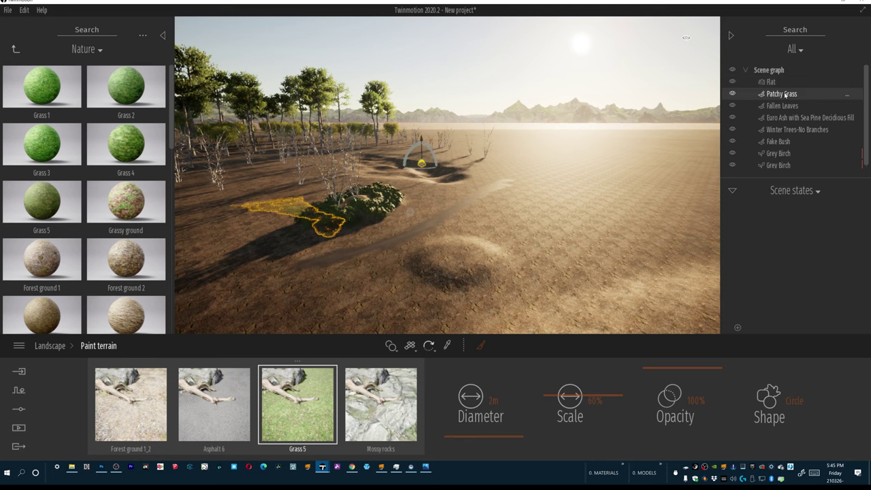
left_click(471, 344)
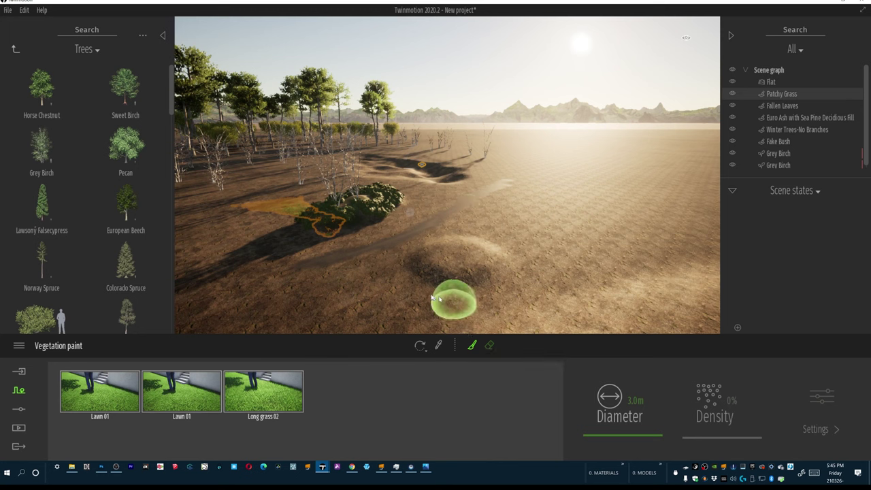
left_click_drag(617, 434, 623, 419)
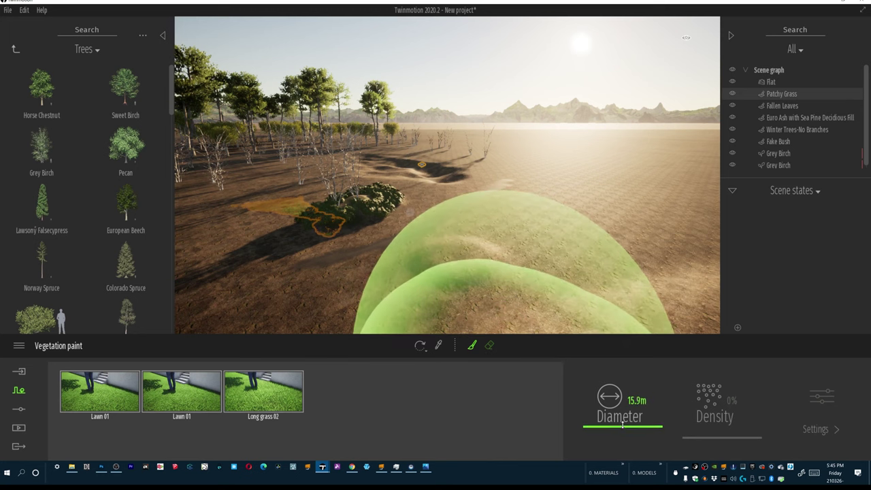
left_click_drag(449, 308, 507, 253)
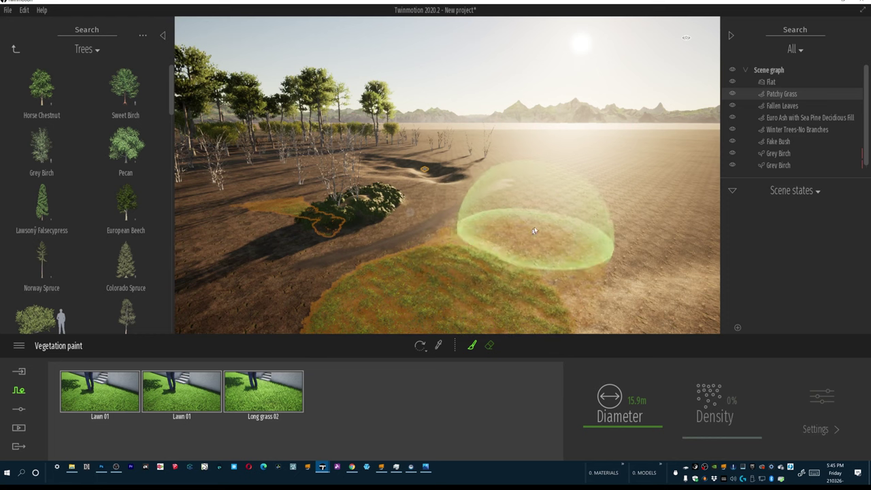
mouse_move(562, 204)
left_mouse_down()
mouse_move(603, 214)
mouse_move(603, 274)
mouse_move(632, 300)
mouse_move(606, 272)
left_mouse_up()
key("s")
key("d")
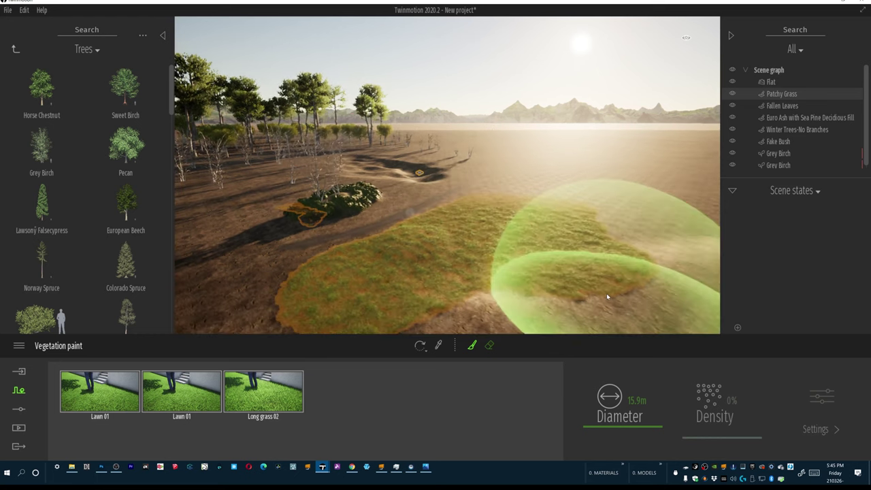
mouse_move(634, 265)
left_mouse_down()
mouse_move(521, 253)
mouse_move(399, 297)
mouse_move(307, 309)
mouse_move(262, 301)
mouse_move(245, 271)
left_mouse_up()
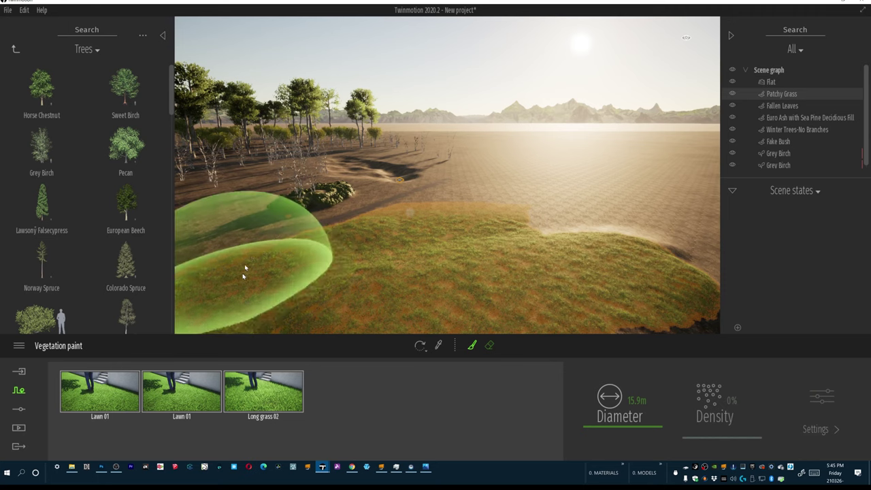
mouse_move(232, 211)
left_mouse_down()
mouse_move(241, 220)
mouse_move(288, 208)
mouse_move(300, 216)
mouse_move(334, 197)
mouse_move(376, 193)
mouse_move(381, 182)
mouse_move(445, 172)
mouse_move(429, 166)
left_mouse_up()
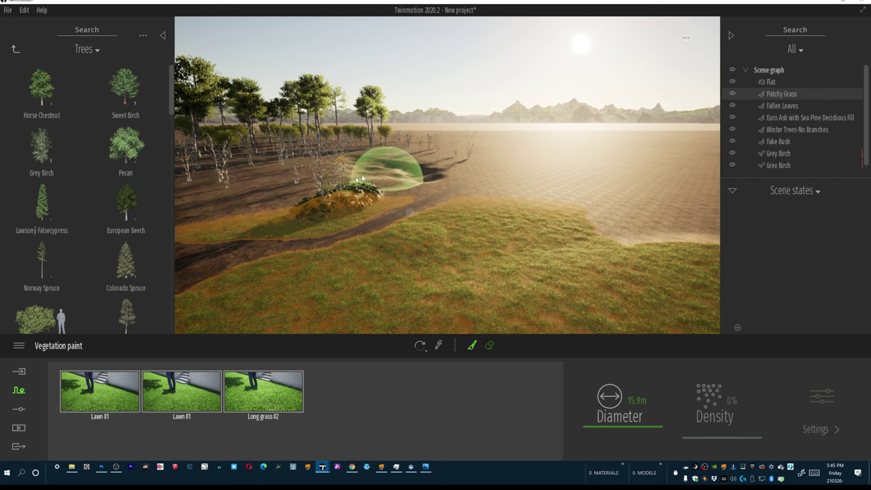
Step: Try to paint Patchy Grass in the area of the trees and hollow, enlarging the brush diameter to 39.8 m
left_click(304, 175)
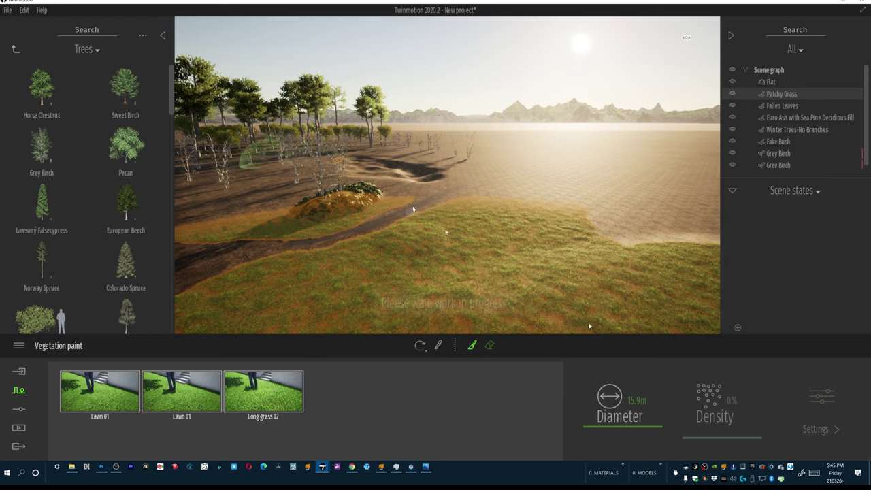
left_click_drag(616, 425, 599, 413)
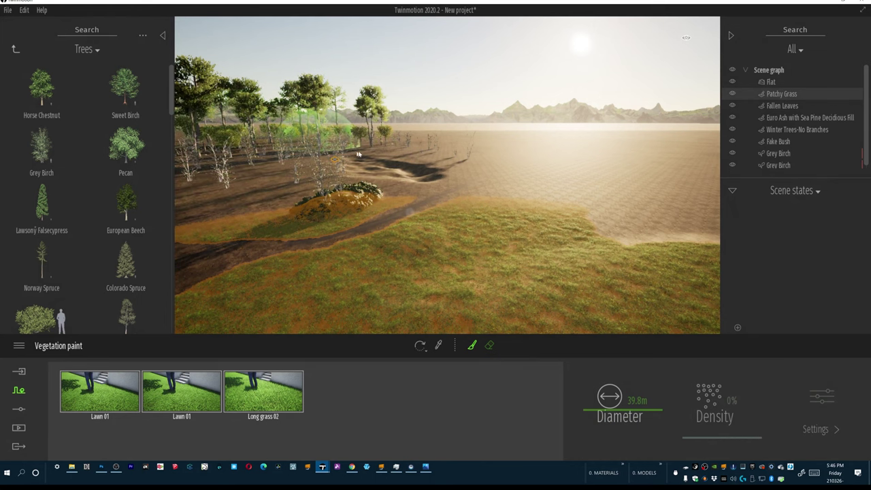
left_click(387, 164)
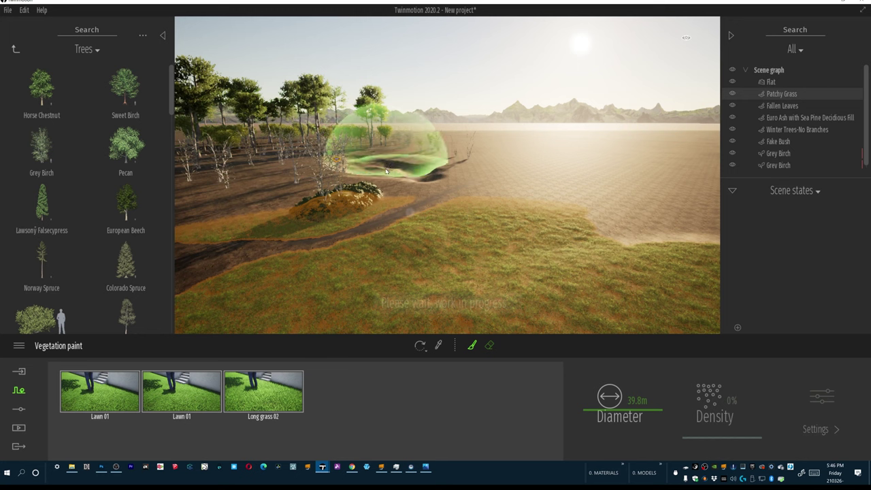
Step: Paint a small patch of Fallen Leaves on the grass beside the path with a brush diameter of 2 m
left_click(790, 107)
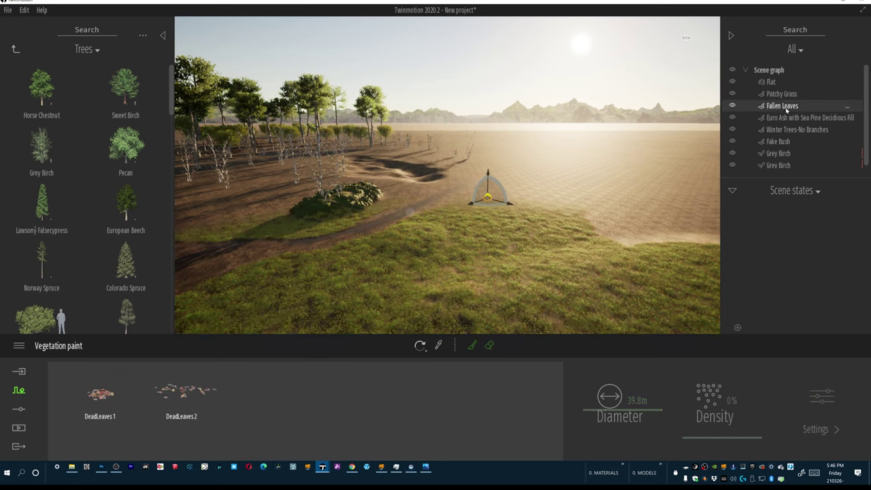
left_click(470, 345)
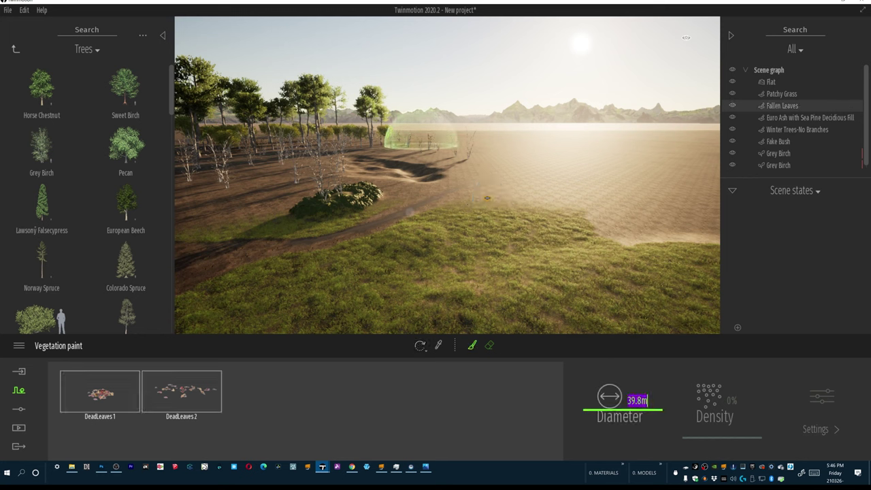
type("2")
key("Return")
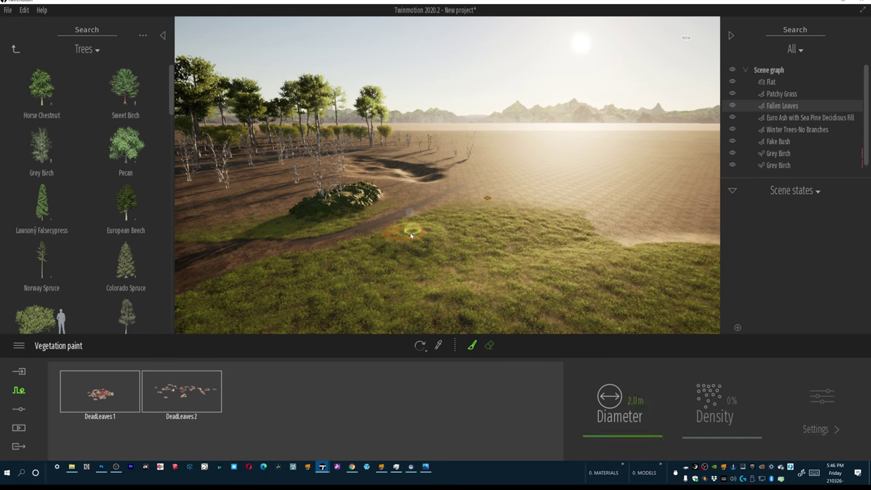
Step: Place an Omnidirectional light from the Lights library on the ground in the background grove, among the trees and bare winter trees
right_click_drag(400, 181, 326, 158)
key("w")
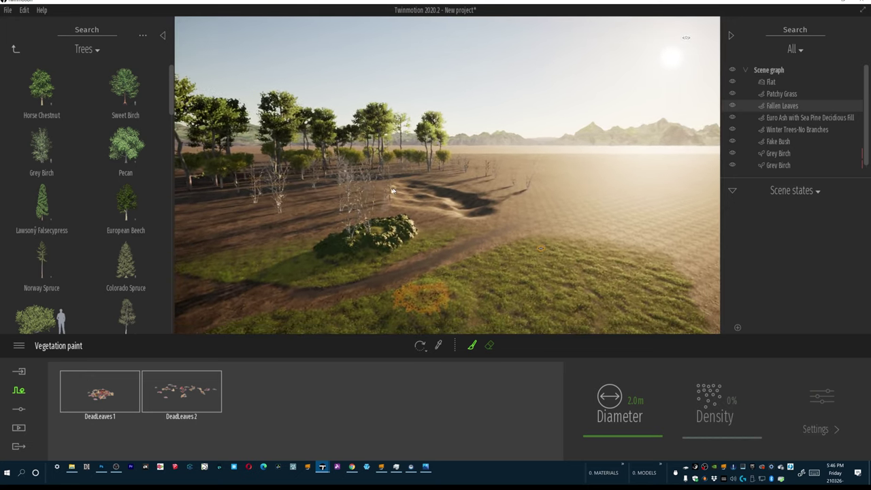
left_click(14, 52)
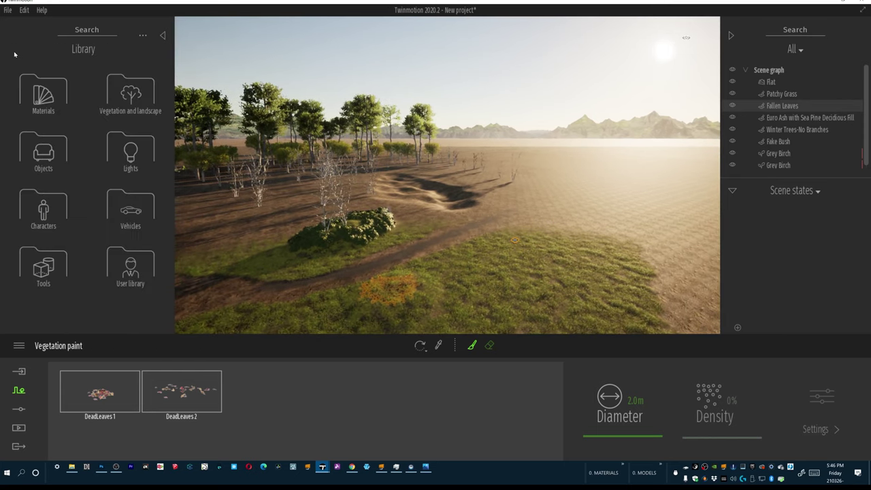
left_click(130, 150)
mouse_move(41, 89)
left_mouse_down()
mouse_move(116, 94)
mouse_move(367, 168)
mouse_move(381, 155)
left_mouse_up()
key("w")
scroll(379, 155, "up", 5)
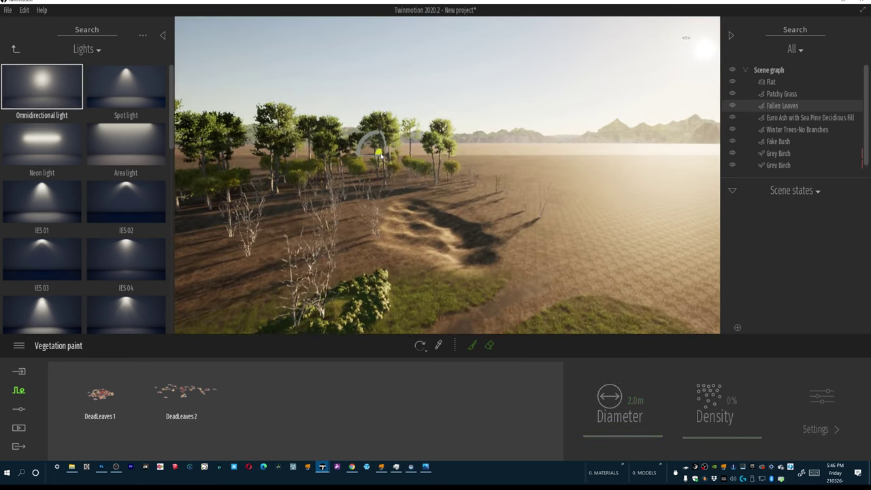
scroll(379, 157, "up", 5)
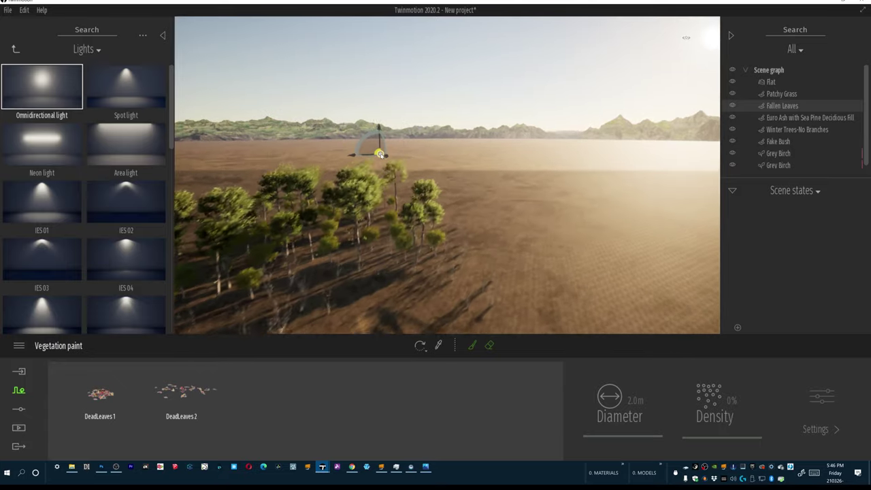
scroll(379, 156, "up", 5)
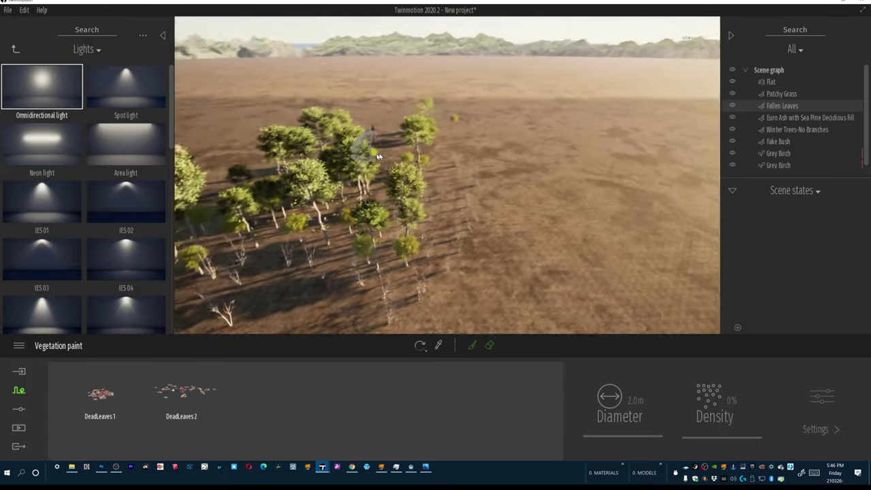
scroll(379, 155, "up", 5)
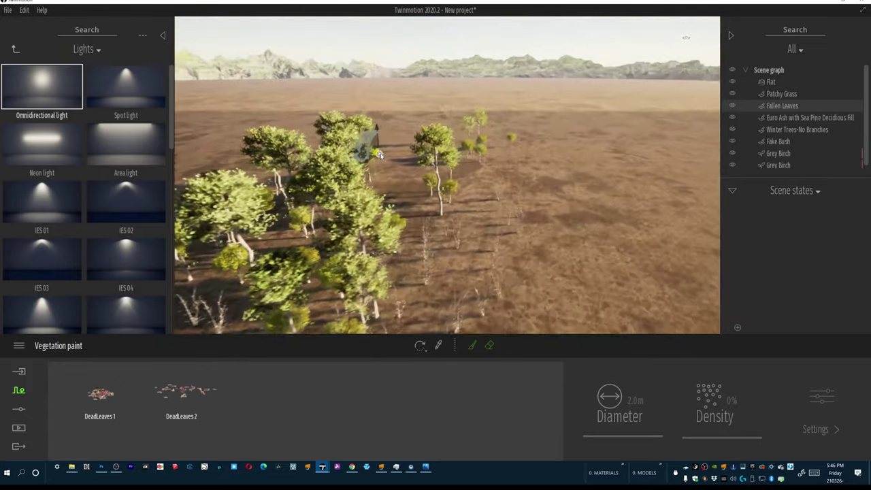
scroll(379, 156, "up", 5)
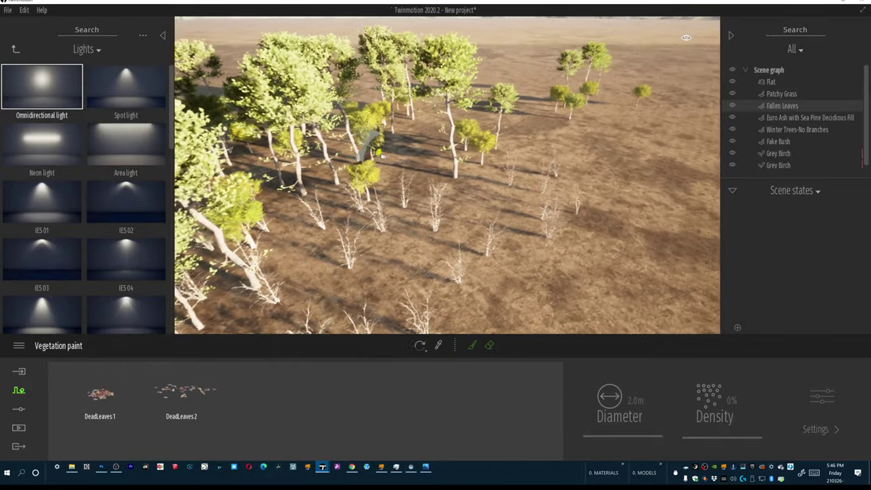
scroll(379, 155, "up", 4)
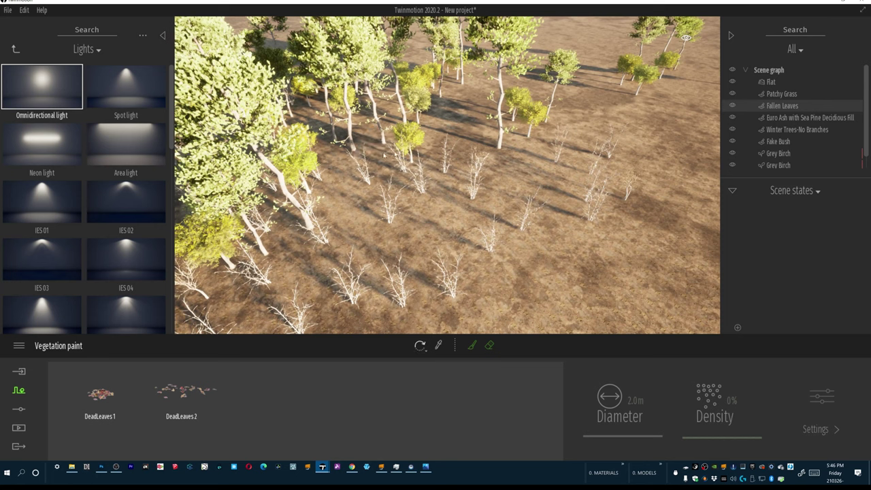
Step: Select the new Omnidirectional light, raise it above the treetops and set its radius to 34.0 m
left_click(817, 106)
scroll(844, 115, "down", 1)
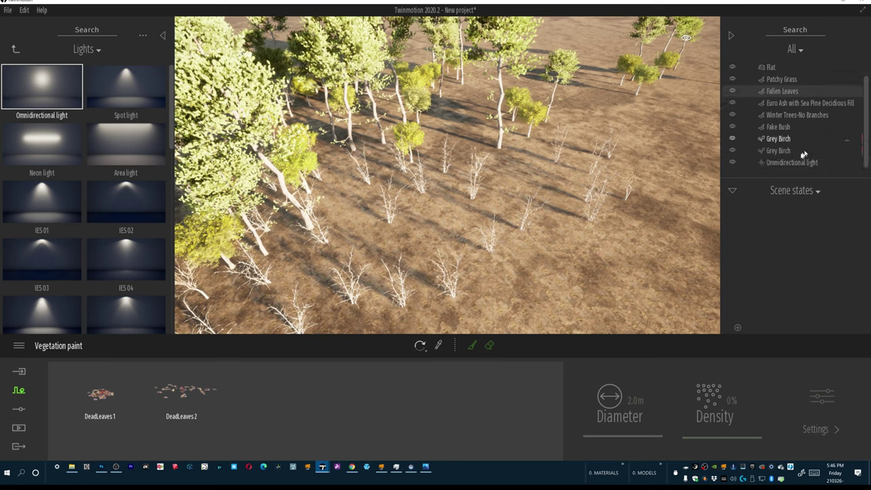
left_click(797, 163)
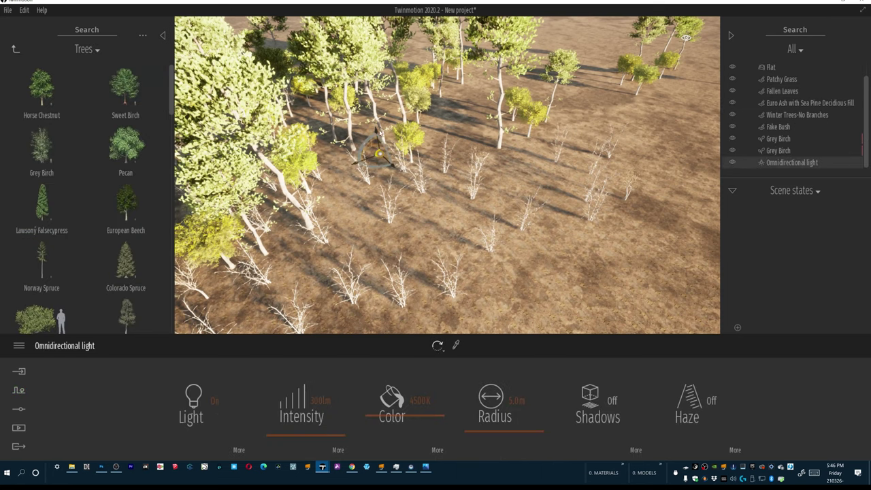
left_click_drag(377, 67, 379, 27)
middle_click_drag(381, 136, 382, 77, "shift")
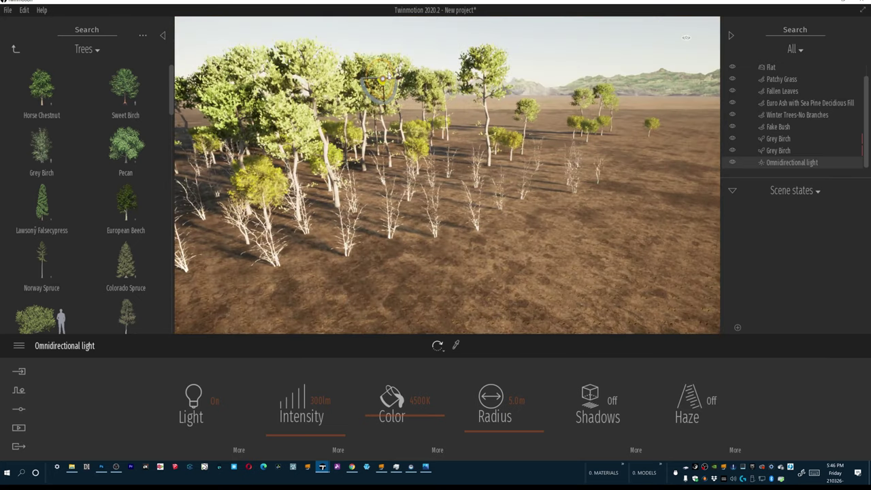
left_click_drag(384, 82, 374, 30)
left_click_drag(492, 430, 475, 389)
Step: Duplicate the Omnidirectional light once, about 65.6 m sideways from the grove
middle_click_drag(441, 275, 409, 140, "shift")
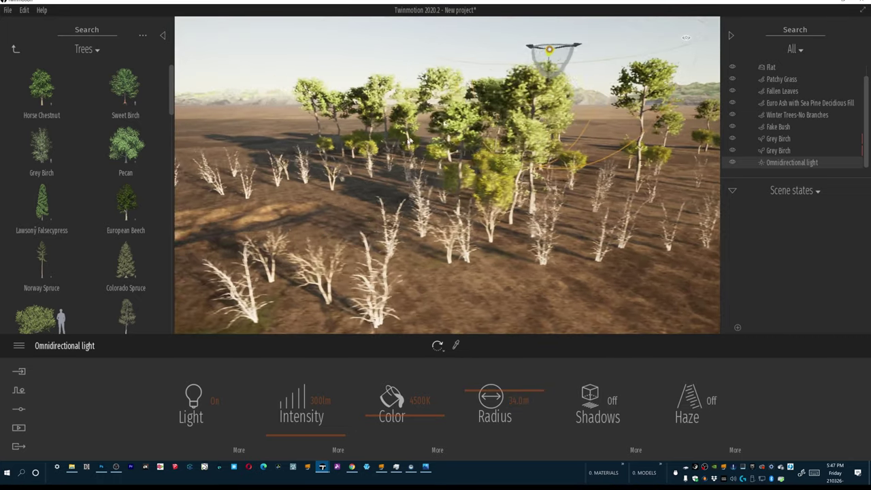
key("s")
key("a")
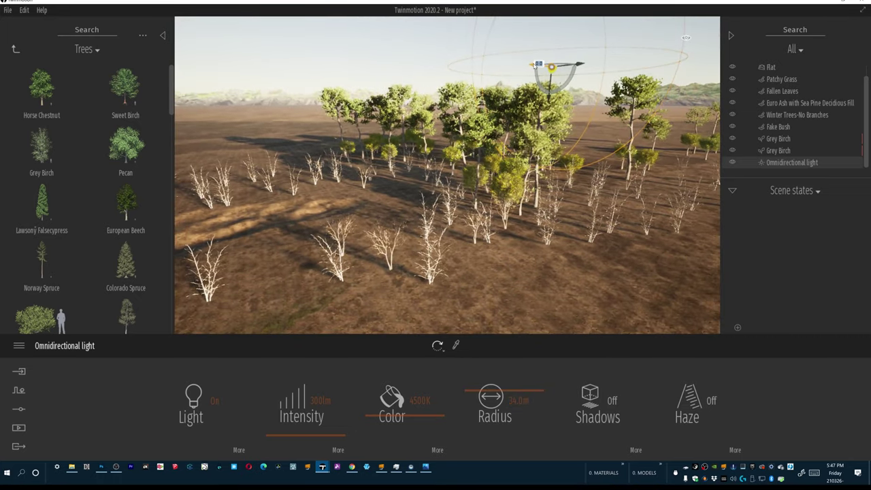
left_click_drag(536, 65, 298, 95, "shift")
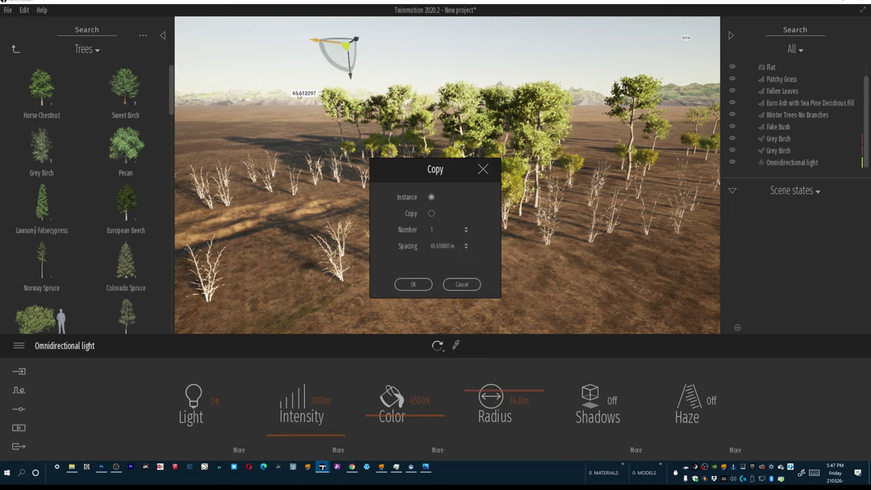
left_click(412, 285)
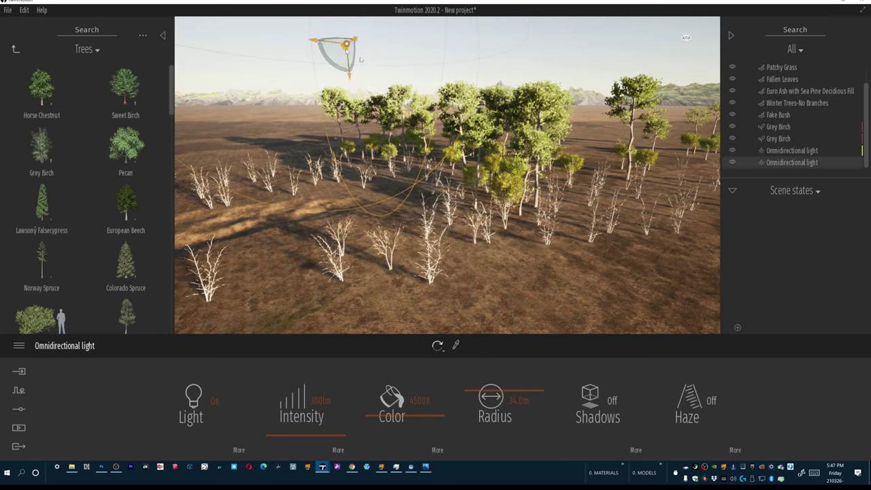
Step: Rename the original Omnidirectional light above the trees as Background Light
left_click(791, 151)
right_click(807, 156)
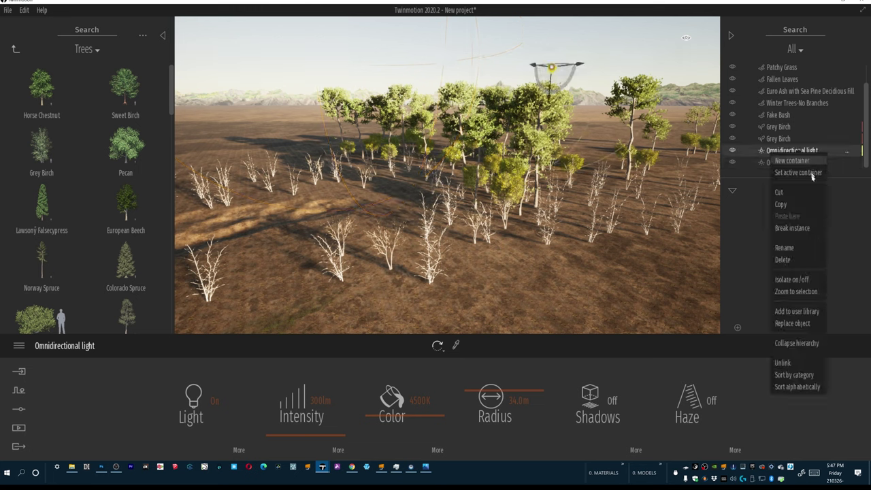
left_click(787, 248)
type("Background")
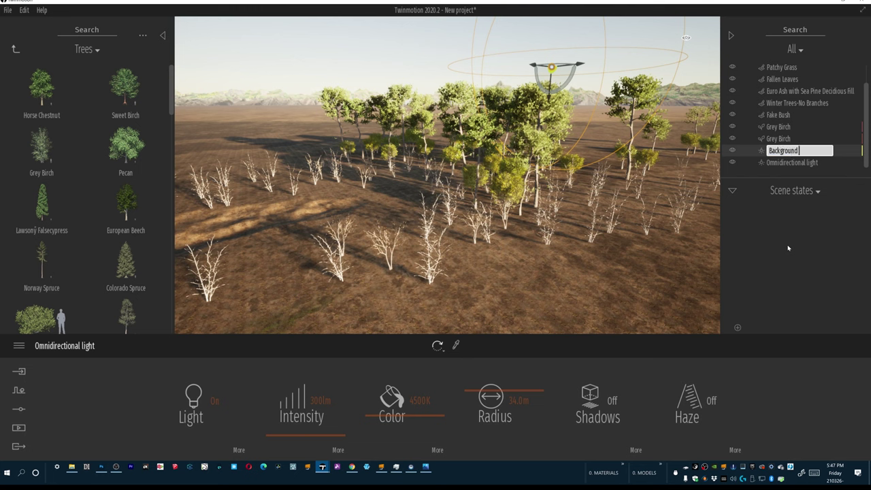
type(" Light")
key("Return")
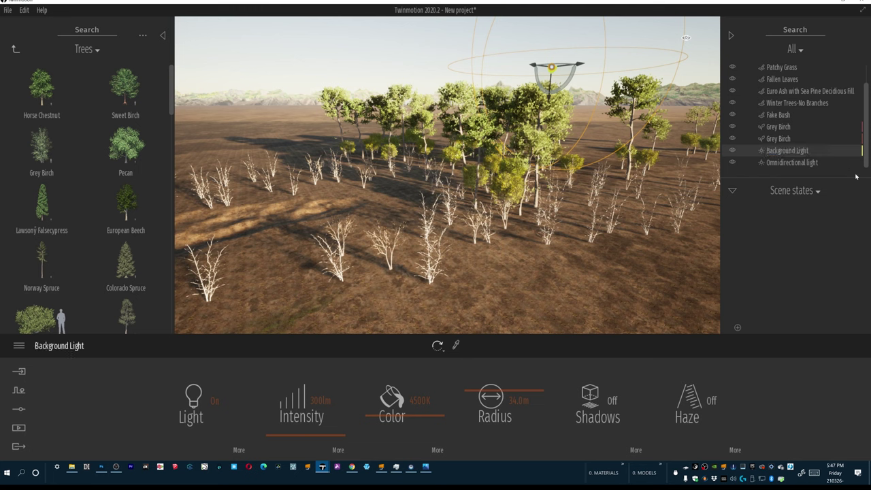
Step: Rename the duplicated Omnidirectional light as Midground Light
right_click(822, 164)
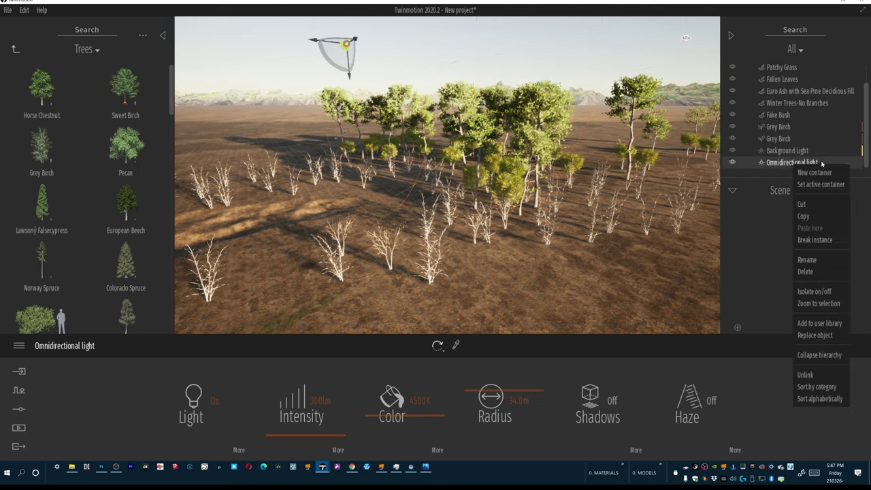
left_click(814, 260)
type("Mid")
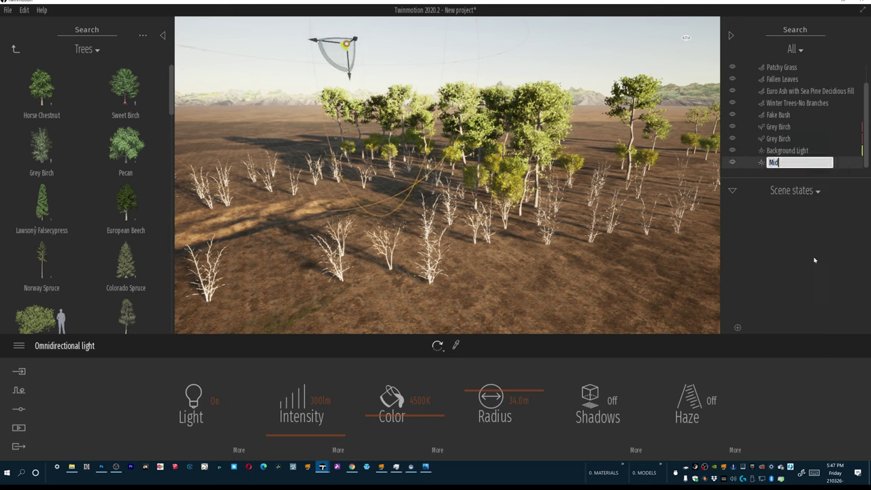
type("ground Light")
key("Return")
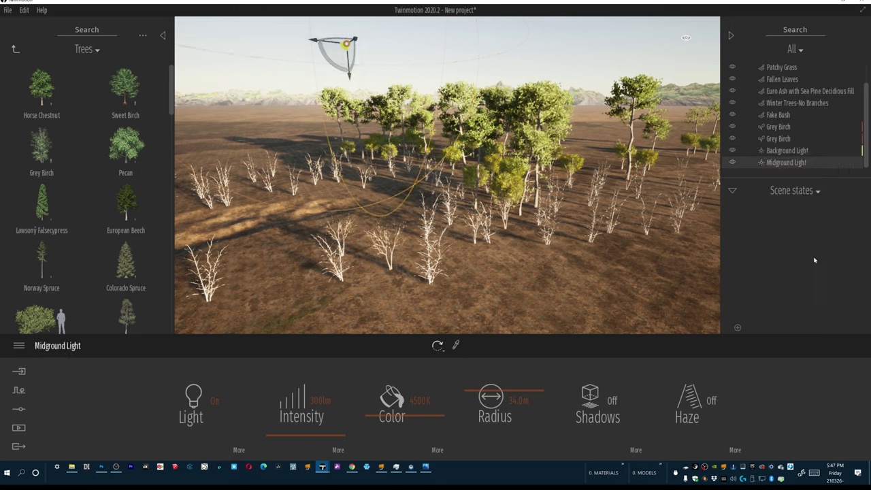
Step: Duplicate the Midground Light once, about 72.2 m away, and rename the duplicate as Foreground Light
right_click_drag(547, 117, 340, 73)
left_click_drag(529, 89, 194, 117)
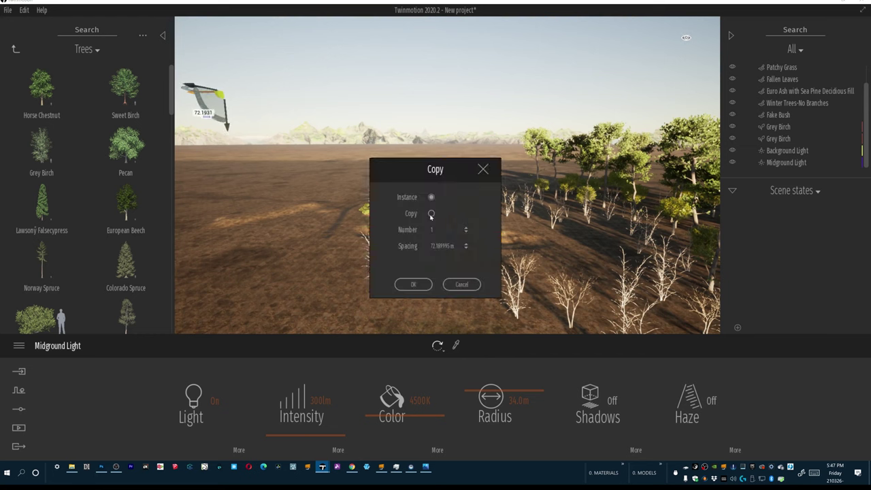
left_click(415, 285)
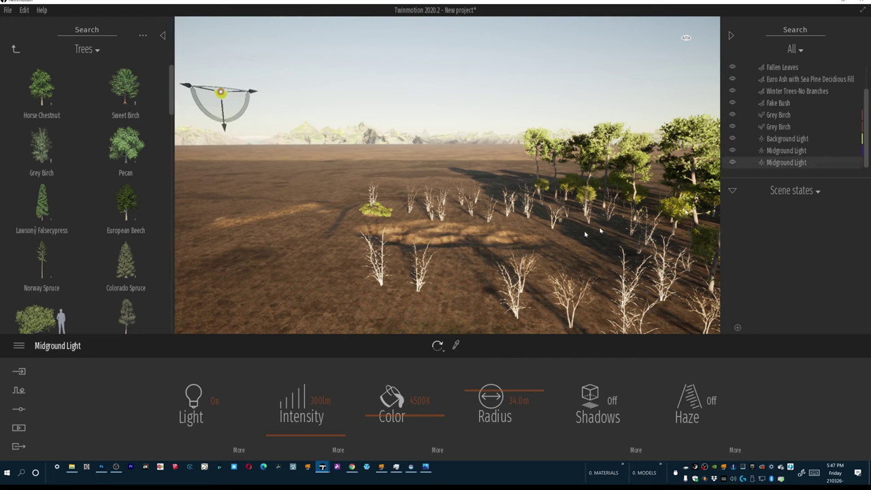
right_click(799, 169)
left_click(786, 260)
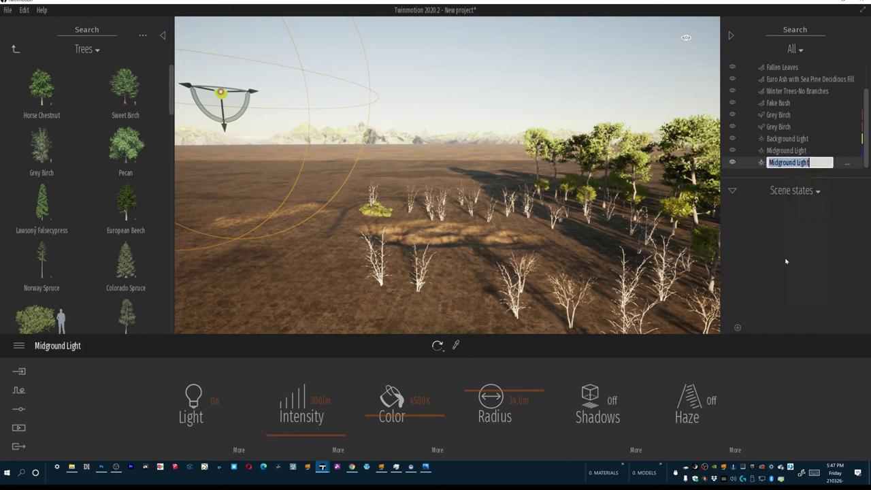
type("Foreground Light")
key("Return")
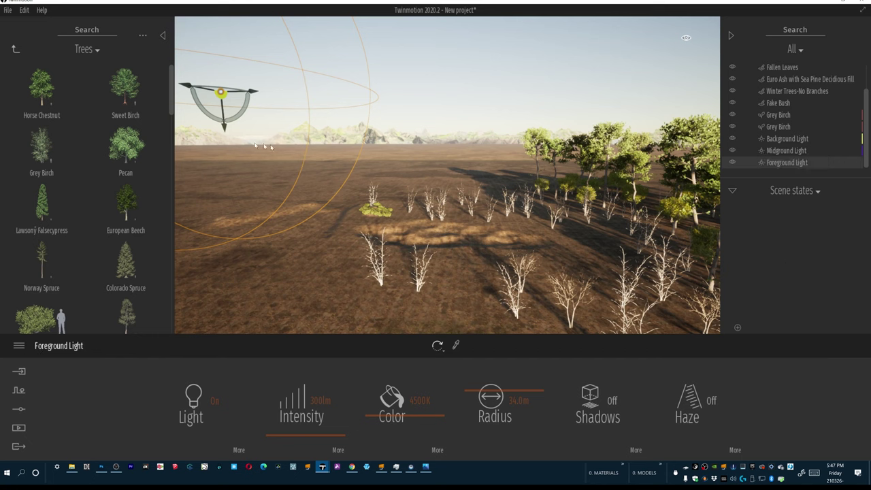
Step: Move the Foreground Light towards the bush mound and duplicate it once, about 75.6 m away
left_click_drag(218, 111, 341, 212)
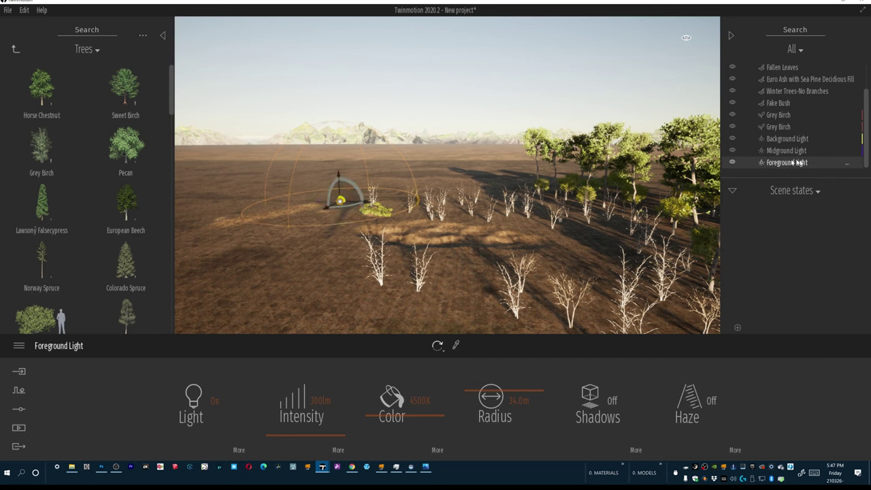
left_click_drag(360, 196, 355, 179)
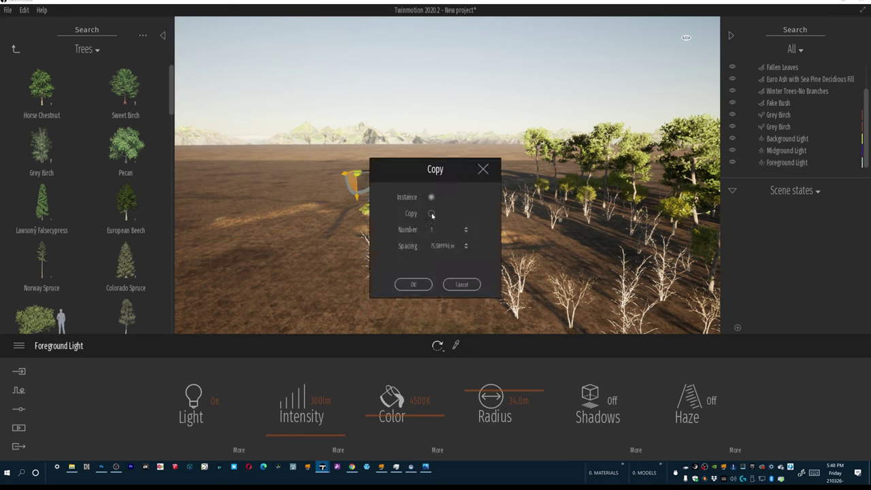
left_click(413, 285)
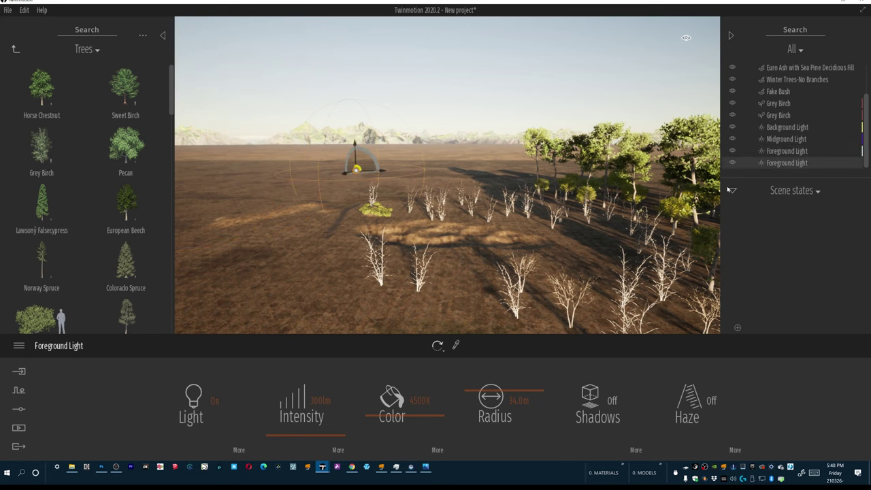
Step: Rename the newest duplicate of the Foreground Light as Tree Light
right_click(767, 165)
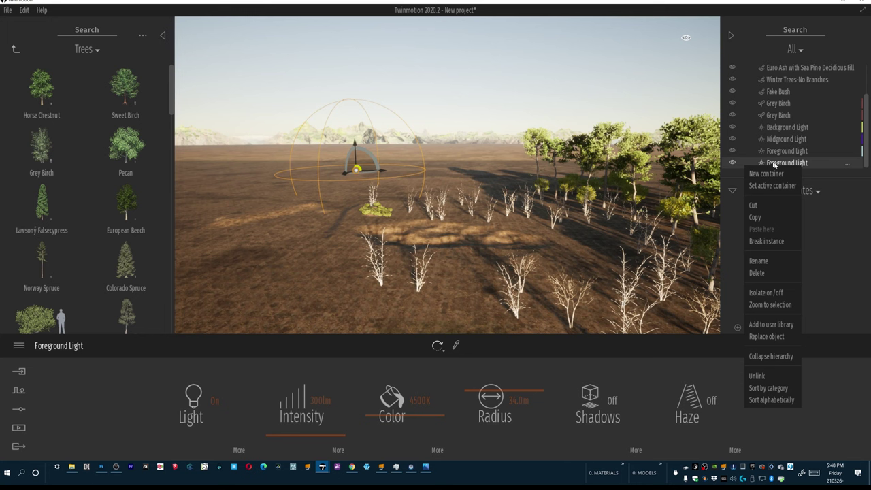
left_click(757, 261)
type("Tree Light")
key("Return")
Step: View the scene from low over the foreground grass, looking across the path towards the bush mound and the trees behind it
key("w")
right_click_drag(366, 168, 220, 174)
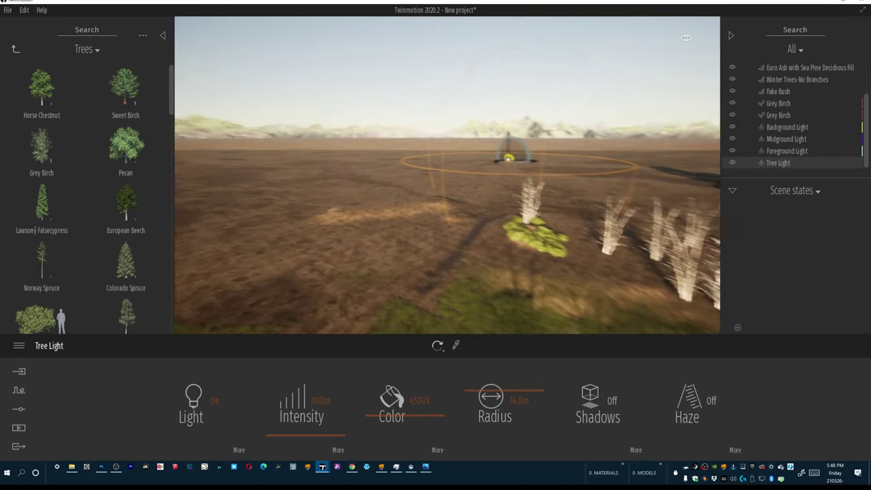
key("w")
key("a")
key("s")
right_click_drag(447, 175, 708, 188)
key("q")
key("d")
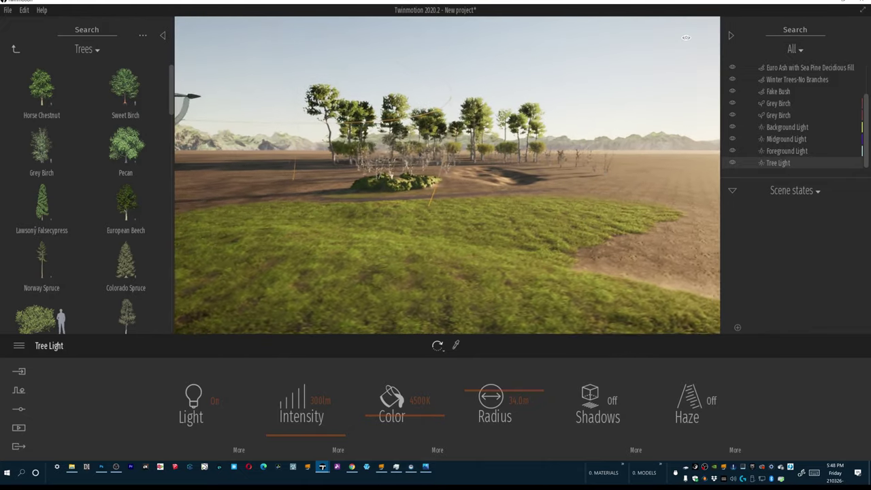
key("a")
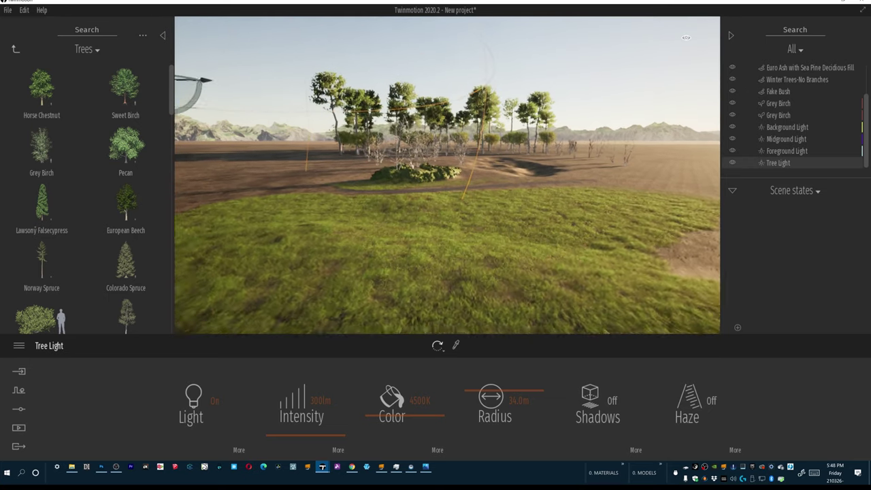
key("w")
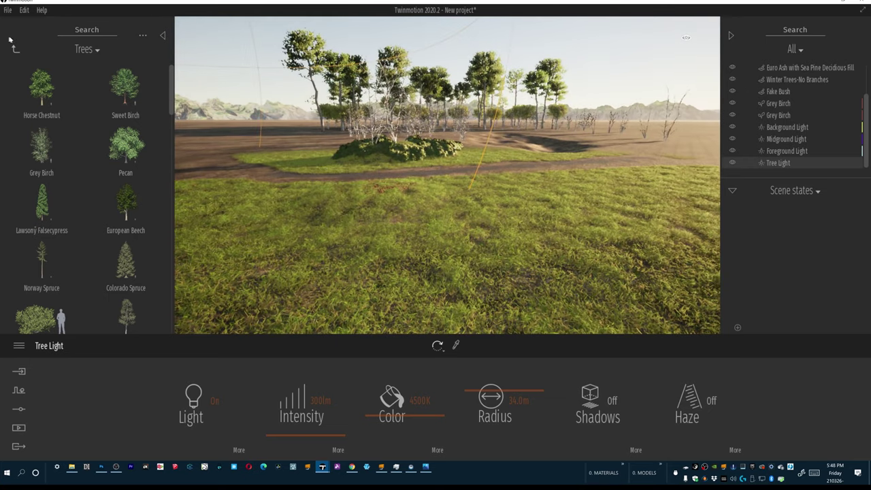
Step: Return the asset library to its top level and bring up the reference photo 647234.jpg in Photoshop
left_click(16, 50)
left_click(17, 50)
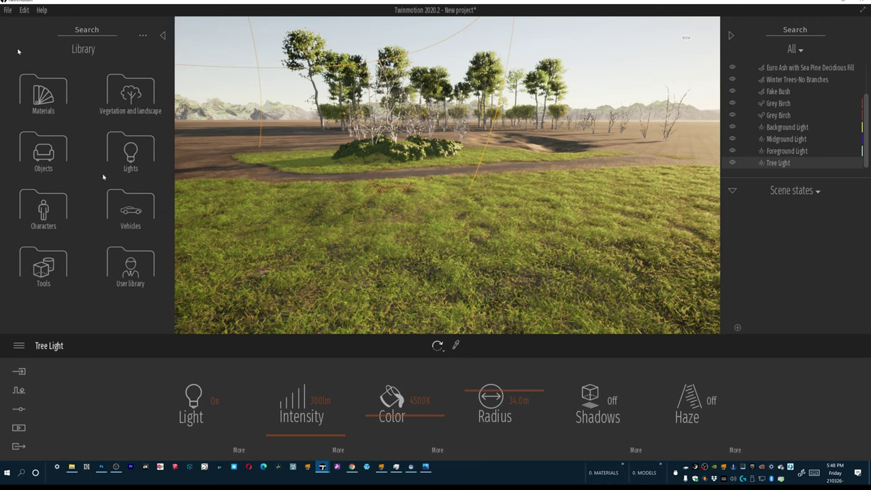
key("alt+Tab")
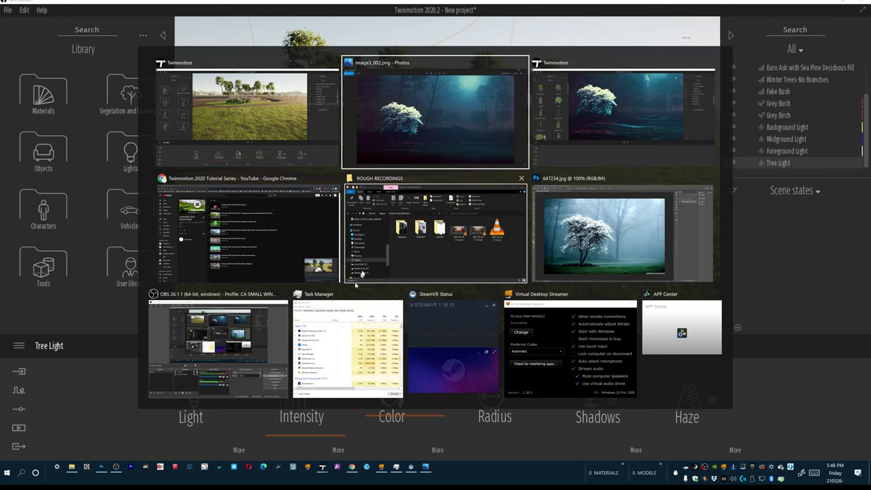
key("alt+Tab")
key("alt+Tab")
key("alt+Tab")
key("alt+Tab")
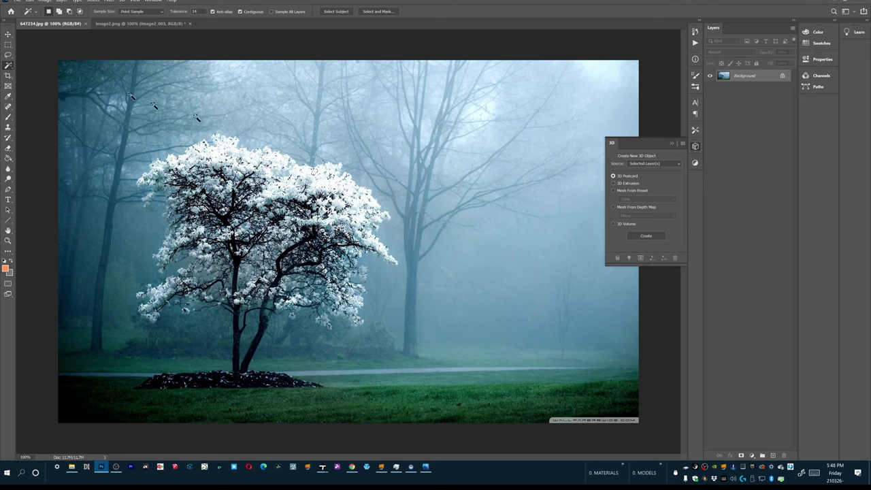
Step: Sample the misty sky with the Magic Wand, then add the darker woodland beside the white tree with the Quick Selection tool
left_click(114, 129)
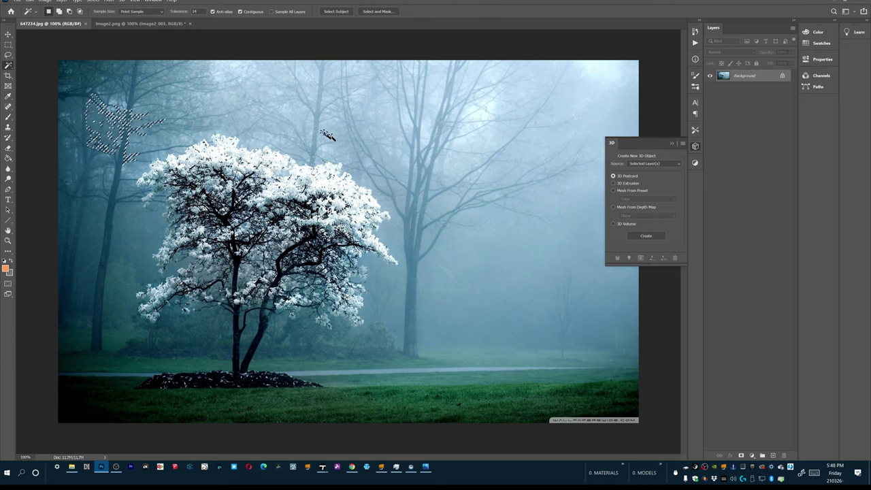
left_click(356, 136)
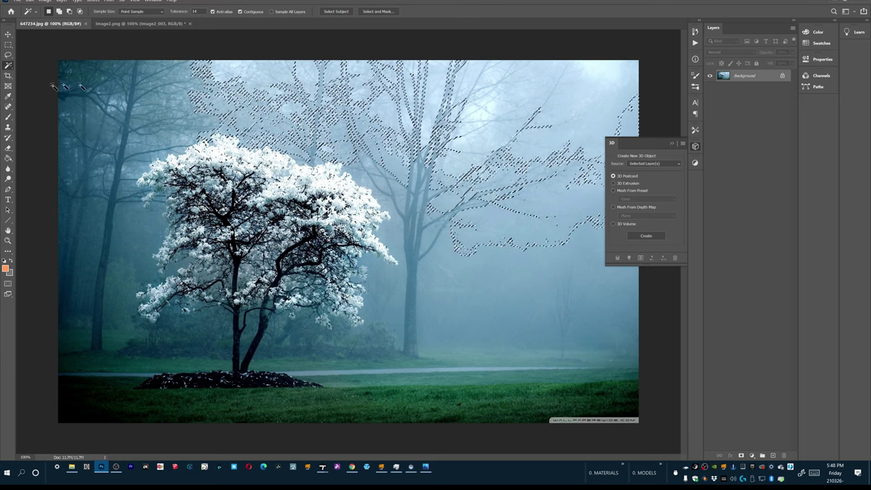
right_click(10, 70)
left_click(43, 72)
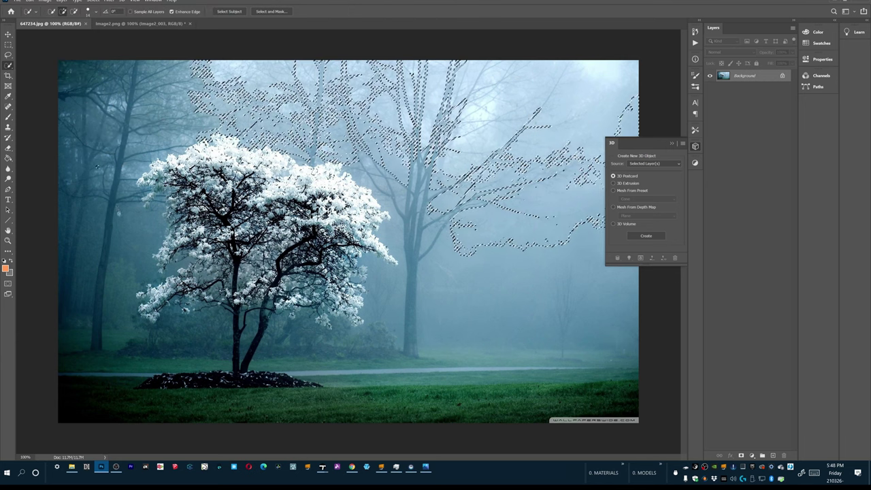
mouse_move(127, 223)
left_mouse_down()
mouse_move(147, 192)
mouse_move(174, 203)
mouse_move(139, 250)
mouse_move(117, 299)
mouse_move(117, 324)
left_mouse_up()
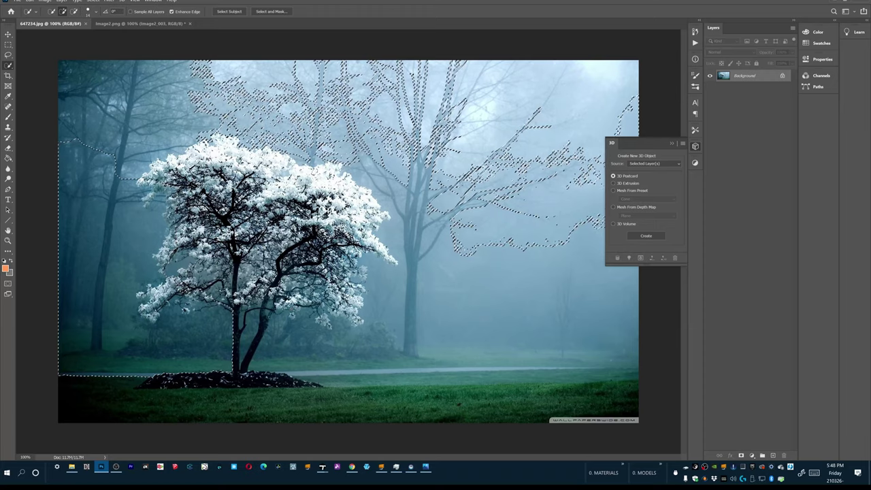
Step: Switch back to Twinmotion and place the Rabs Tree from the user library's Click Bait folder on the fallen leaves before the bush mound
key("alt+Tab")
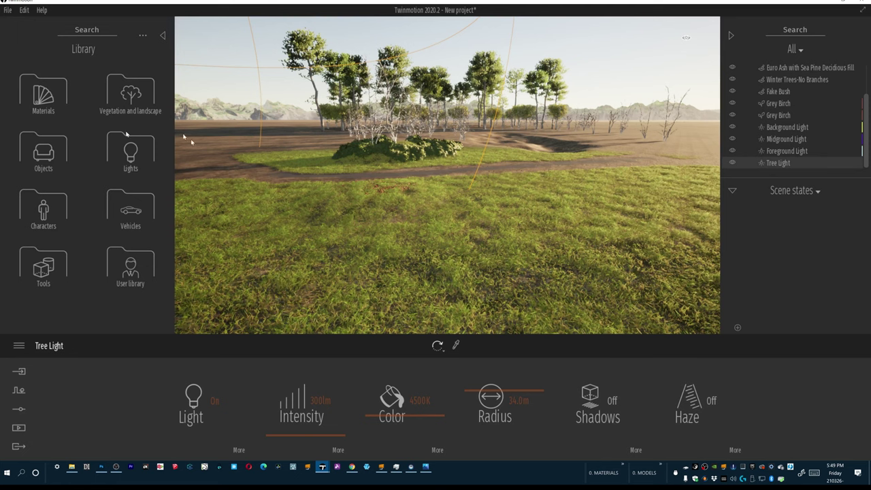
left_click(131, 260)
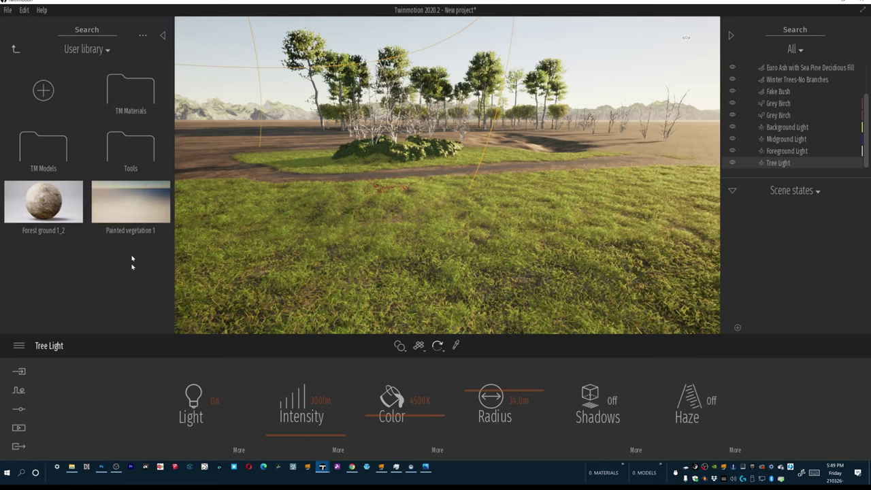
left_click(124, 142)
left_click(127, 95)
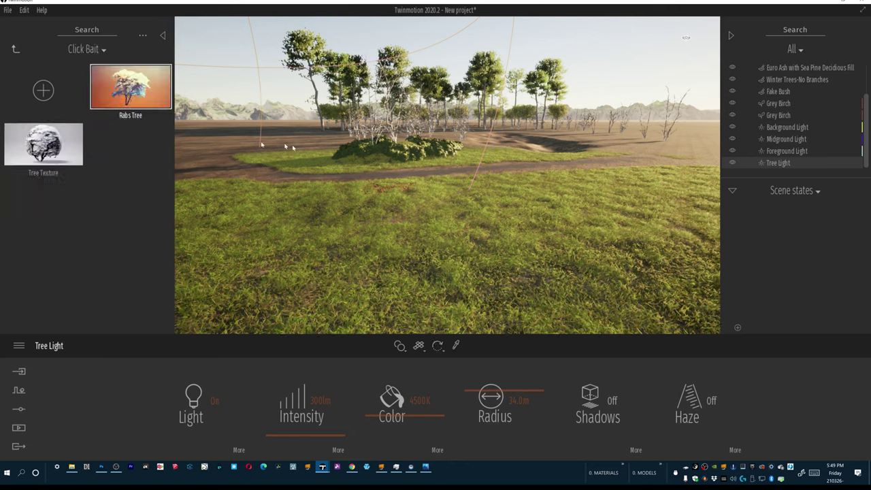
left_click(396, 183)
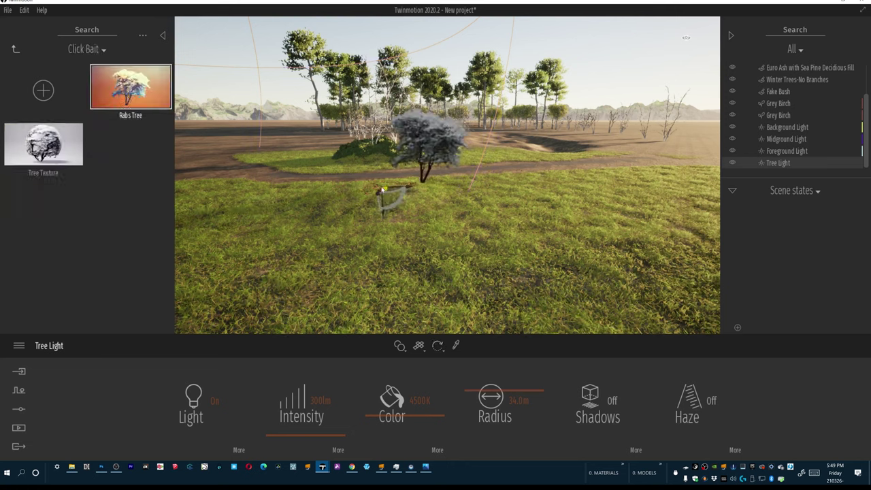
left_click_drag(383, 200, 348, 193)
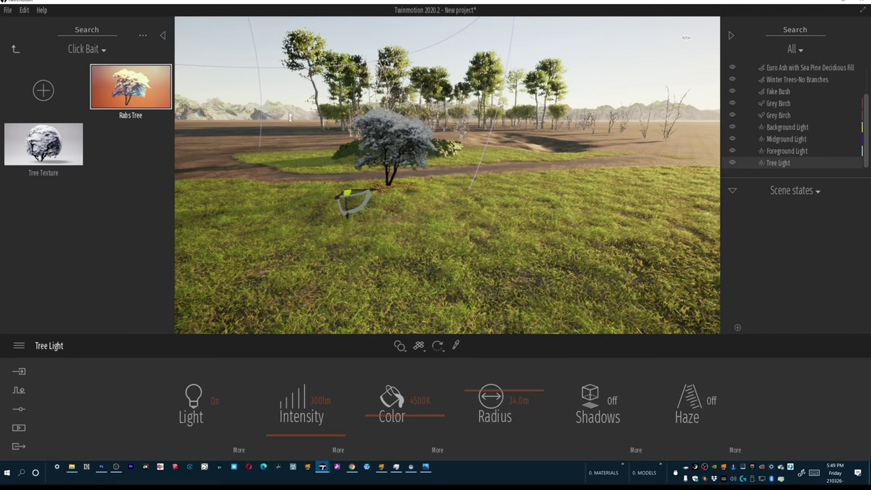
Step: Examine the placed Rabs Tree up close, then view it from low over the foreground grass with the trees behind it
key("w")
right_click_drag(289, 117, 300, 102)
key("w")
key("d")
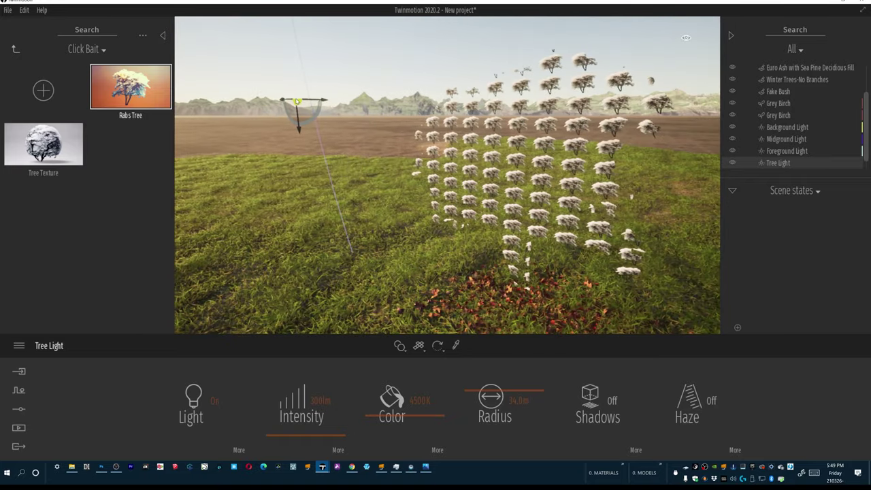
middle_click_drag(296, 101, 294, 101, "shift")
key("w")
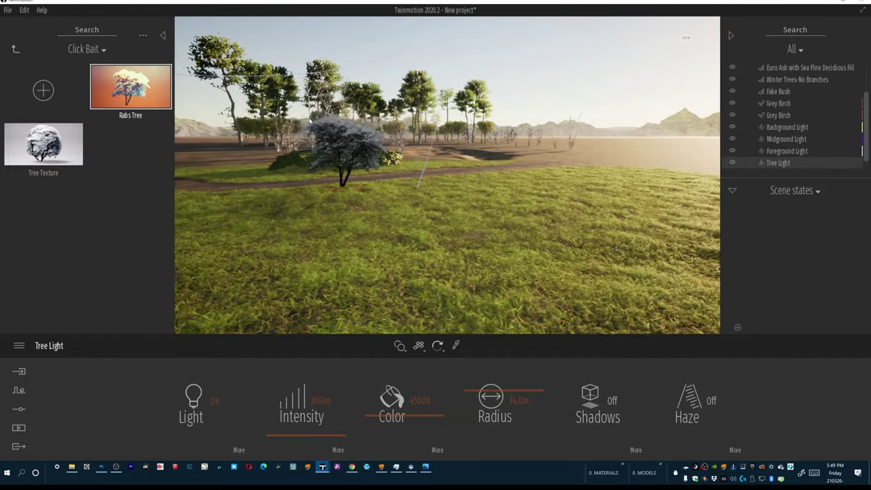
key("q")
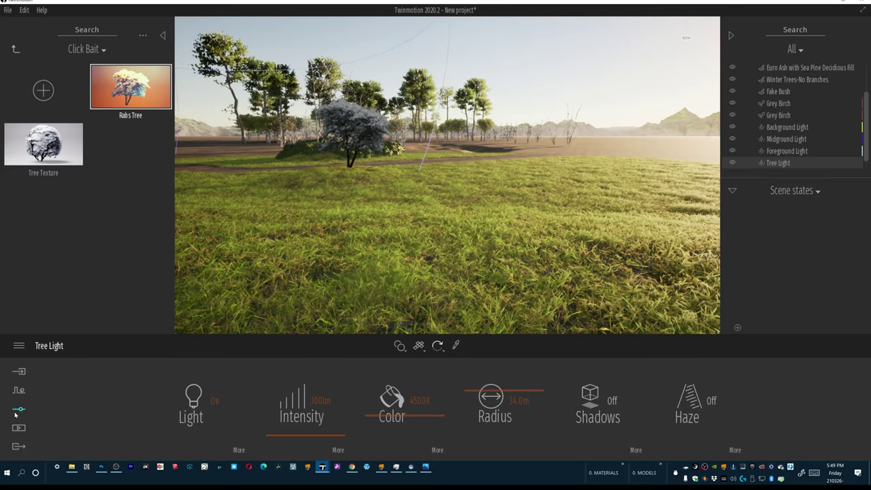
Step: Set the camera's field of view to 35
left_click(18, 411)
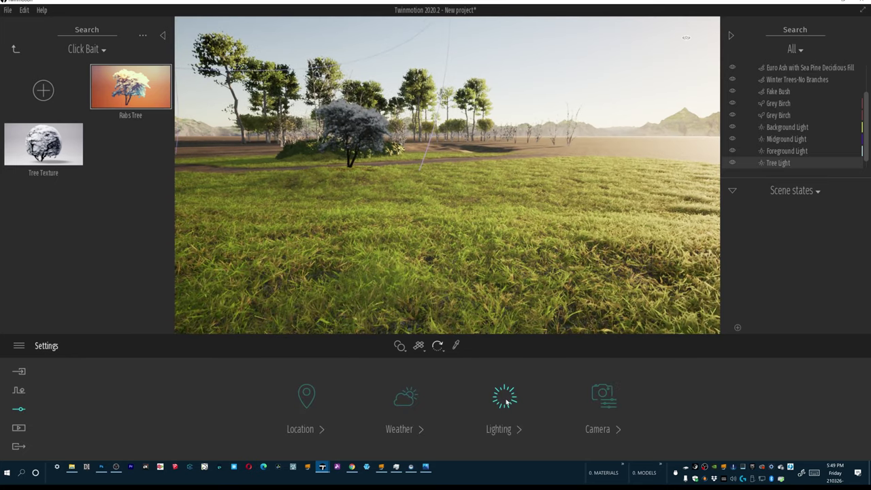
left_click(603, 394)
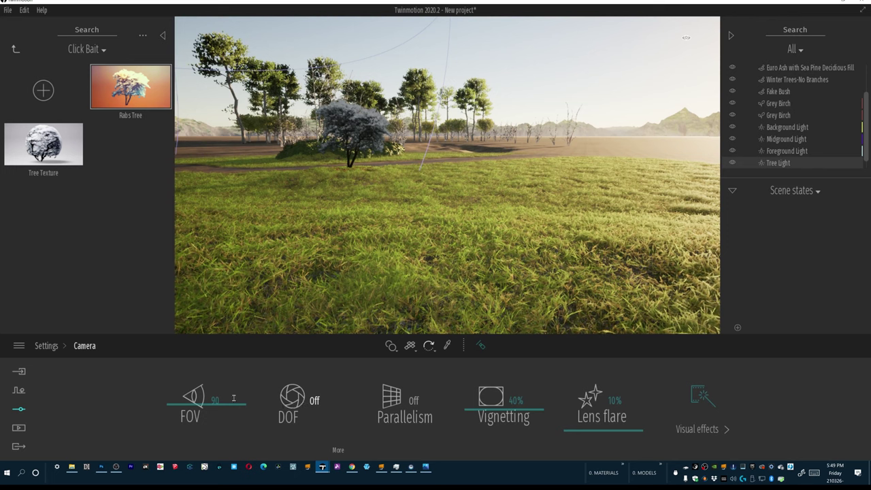
middle_click_drag(409, 221, 391, 220)
right_click_drag(390, 221, 391, 212)
right_click_drag(435, 236, 432, 229)
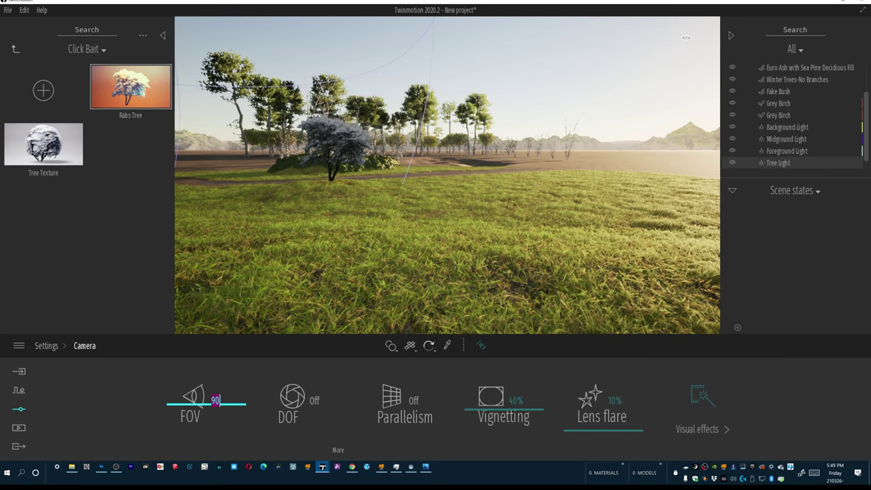
type("3")
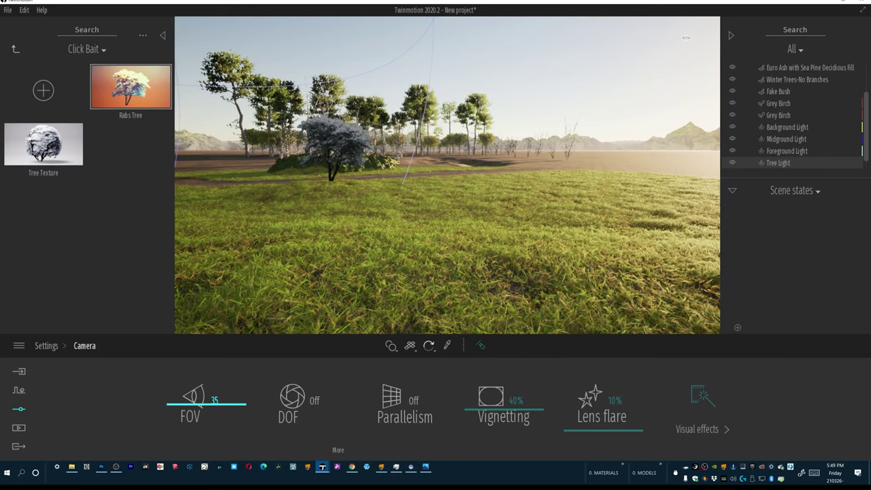
type("5")
key("Return")
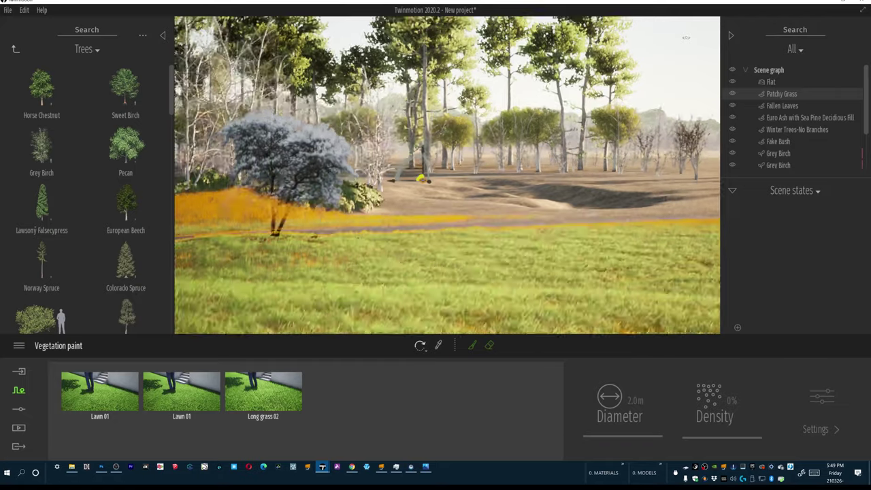
Step: Turn on the camera's depth of field and set its focus point on the Rabs Tree's crown
key("s")
key("w")
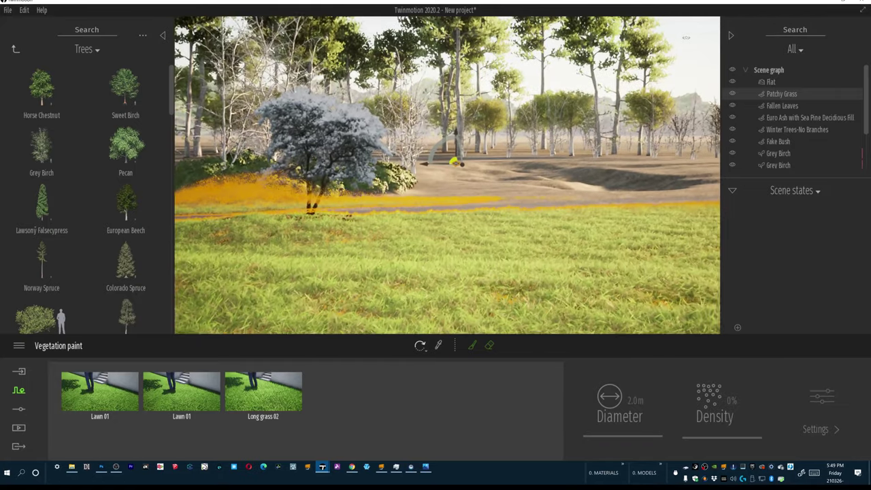
right_click_drag(468, 201, 458, 189)
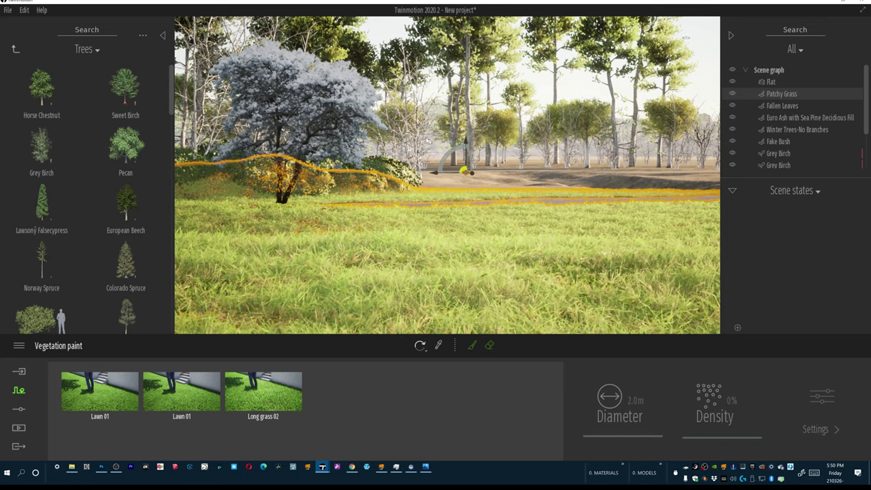
right_click_drag(425, 158, 420, 112)
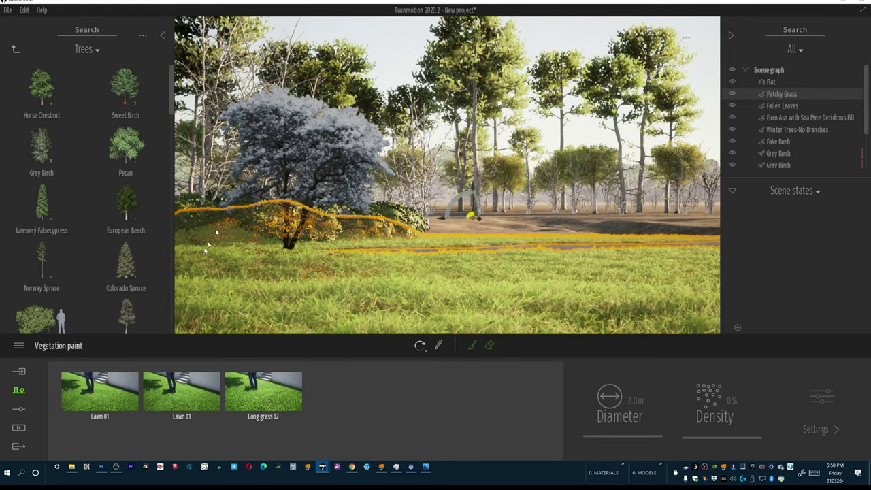
left_click(19, 408)
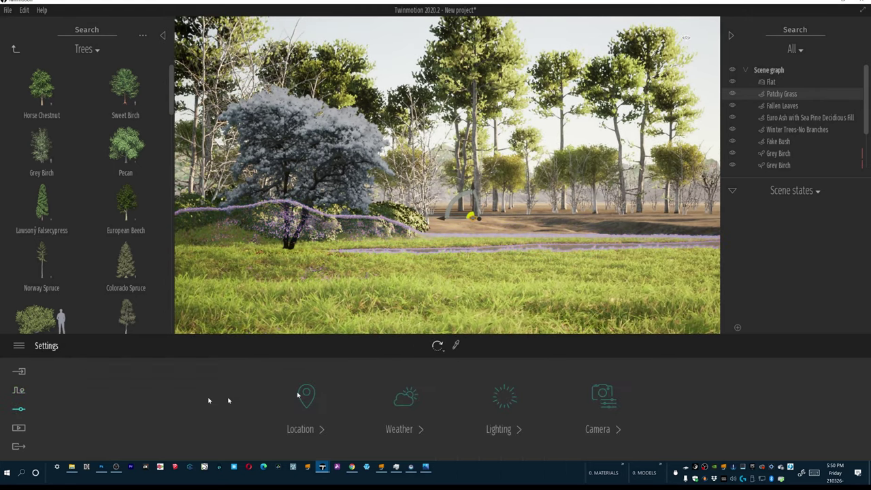
left_click(612, 391)
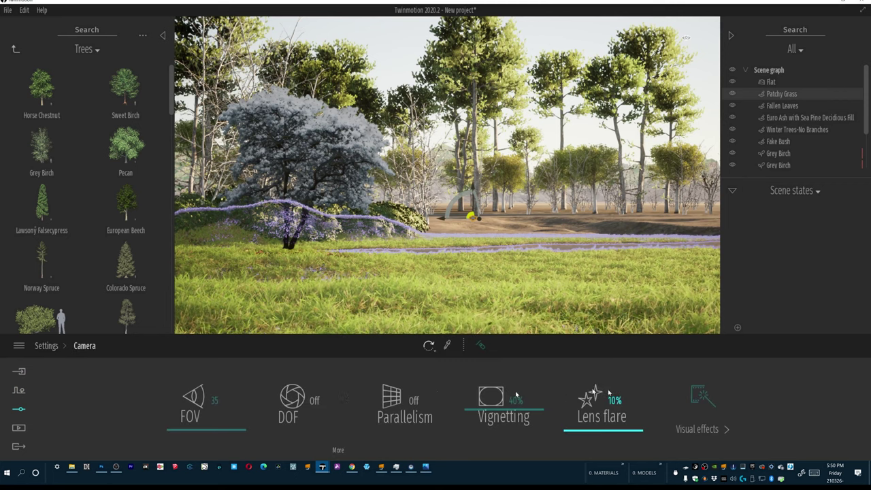
left_click(286, 402)
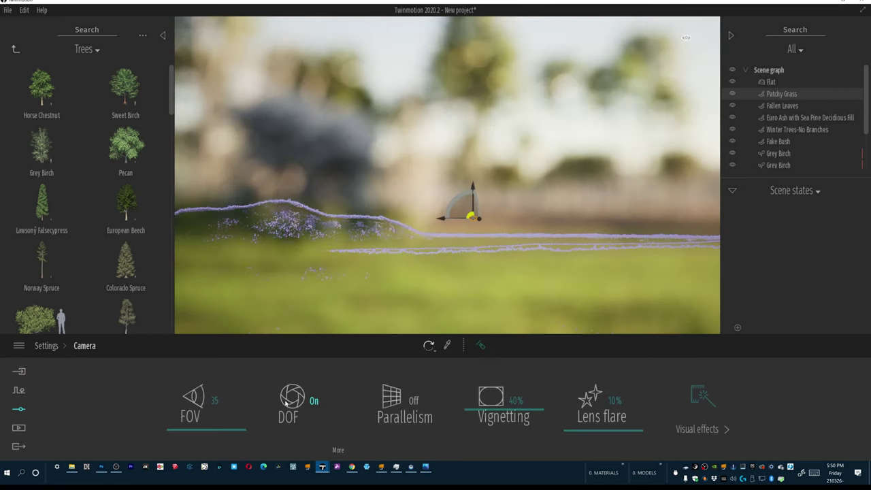
left_click(336, 451)
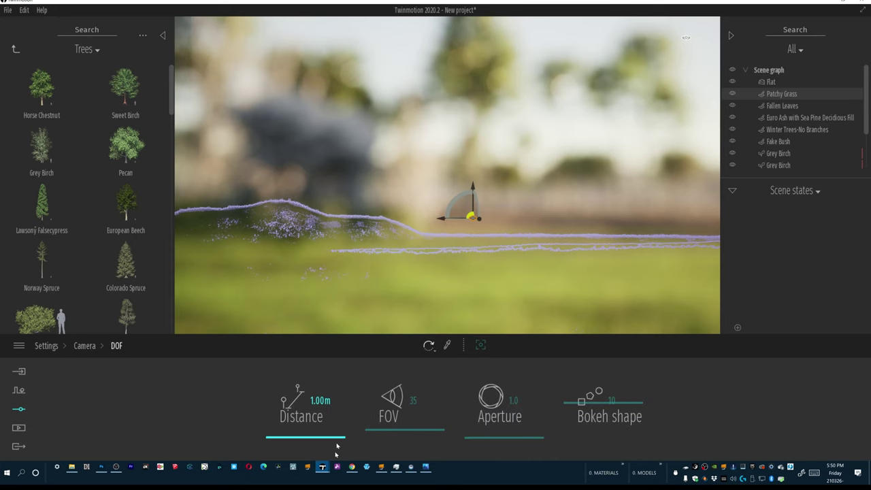
left_click(481, 345)
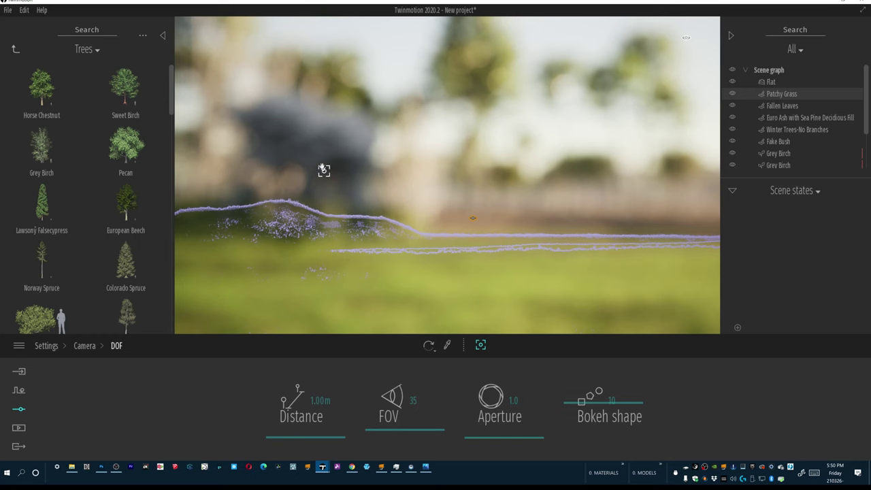
left_click(311, 150)
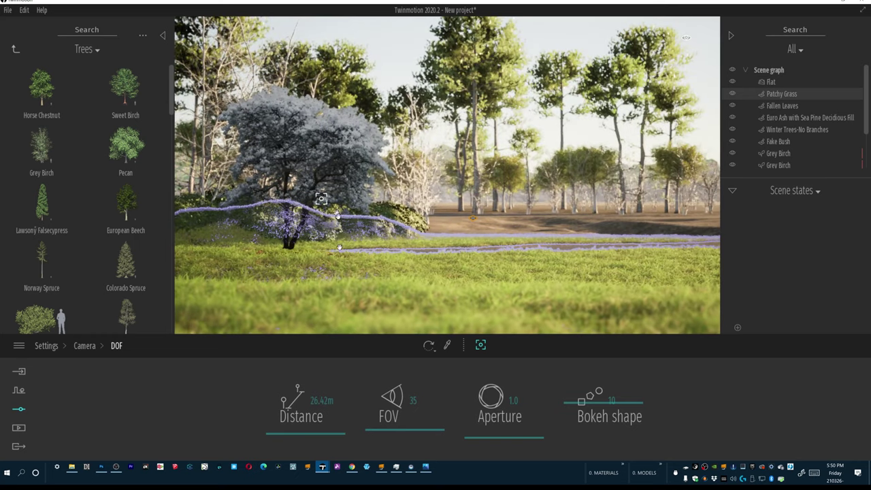
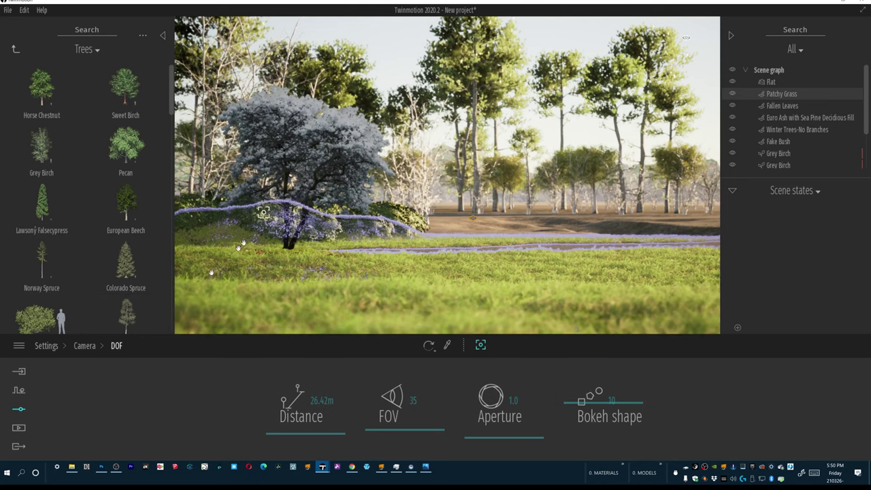
Step: Lower the sun intensity to 10 in the scene's lighting settings
left_click(84, 346)
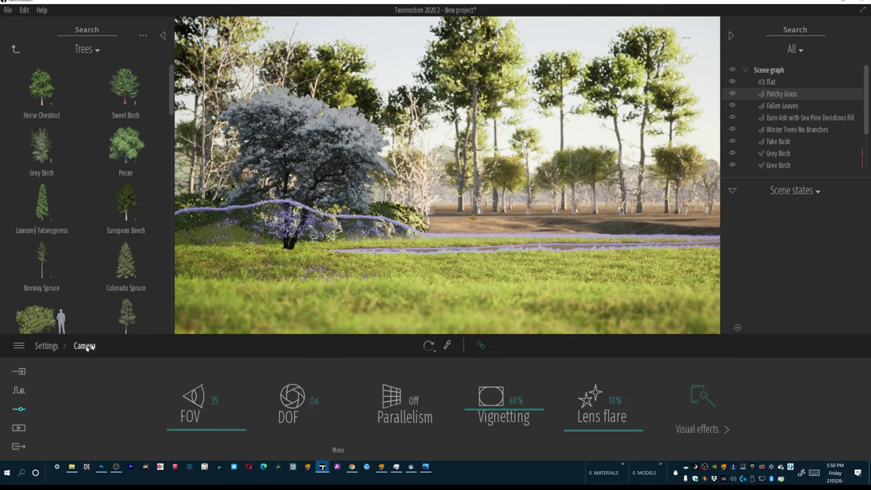
left_click(44, 346)
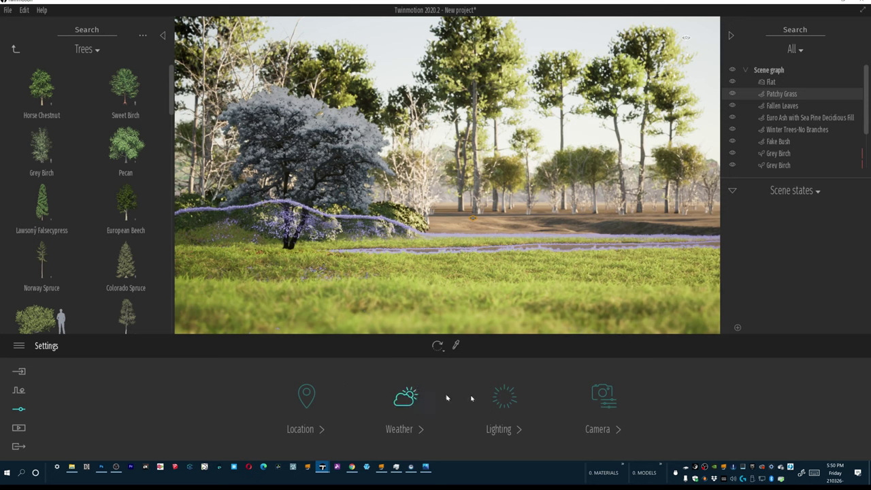
left_click(504, 397)
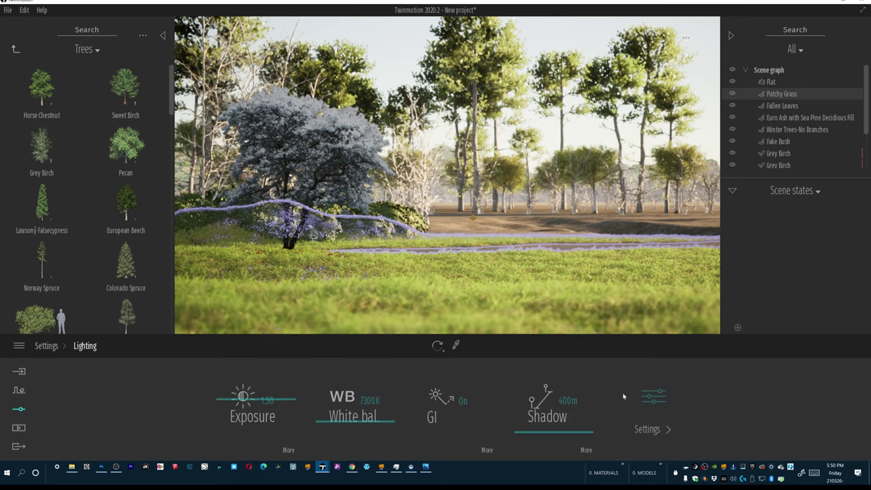
left_click(650, 398)
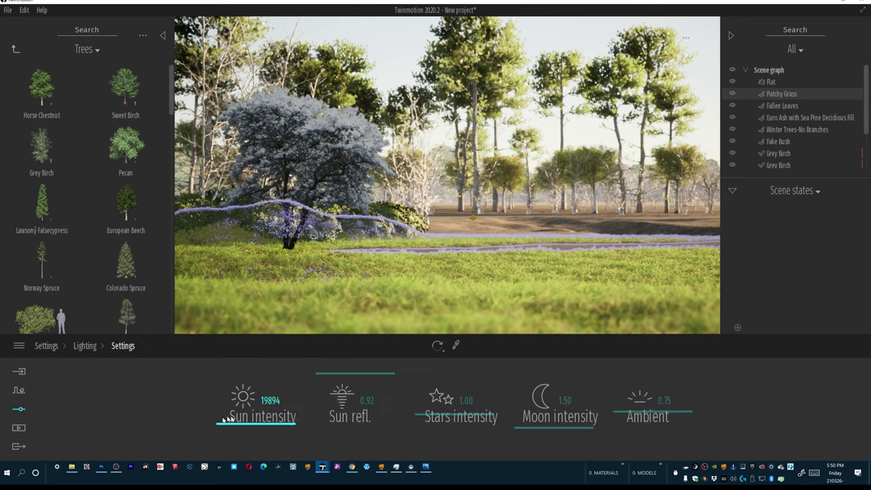
left_click_drag(219, 428, 221, 453)
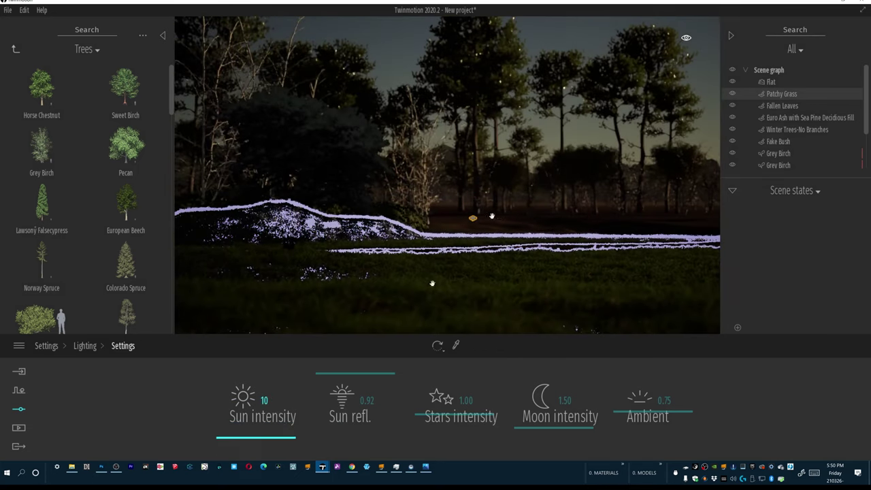
Step: Turn on shadows and haze for the Background Light
scroll(783, 133, "down", 3)
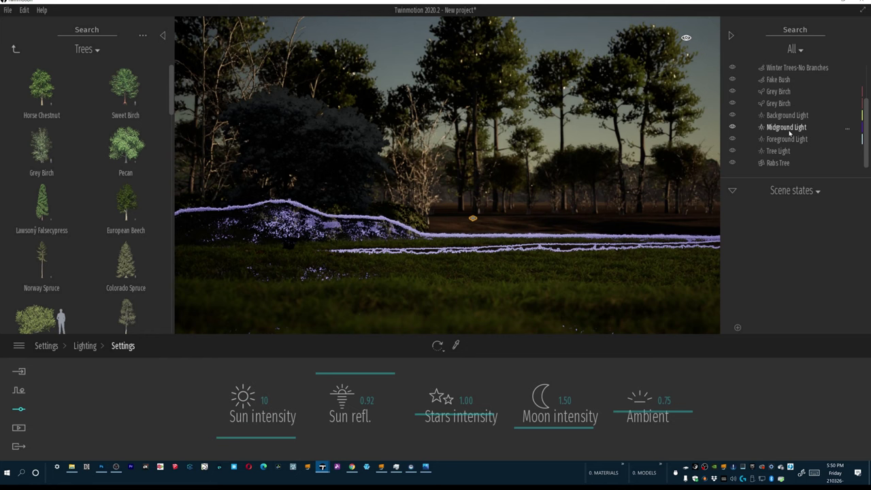
scroll(808, 137, "up", 3)
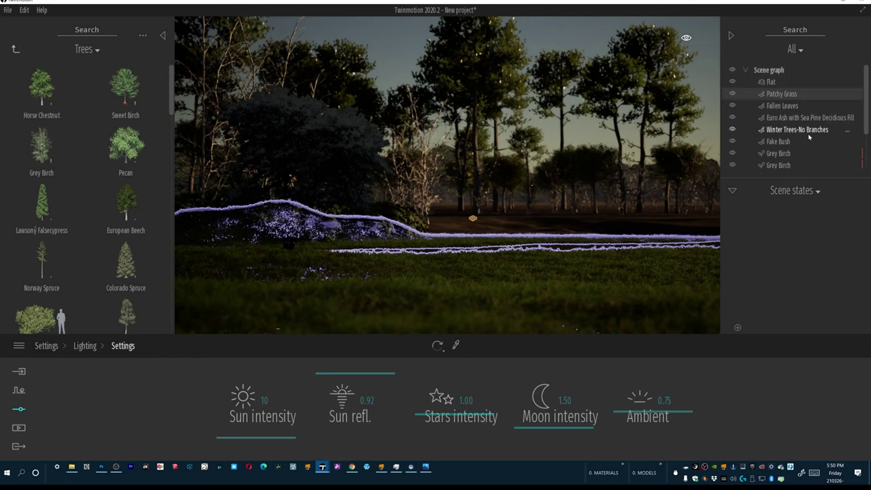
scroll(808, 138, "down", 3)
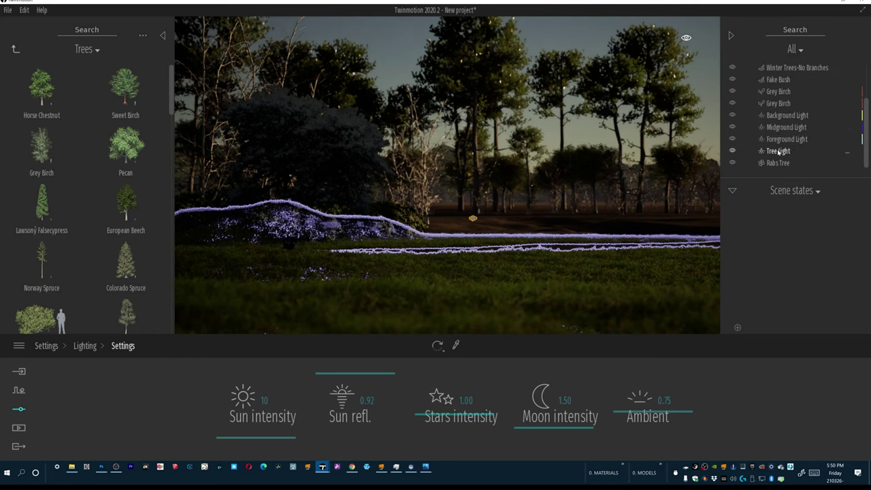
left_click(789, 117)
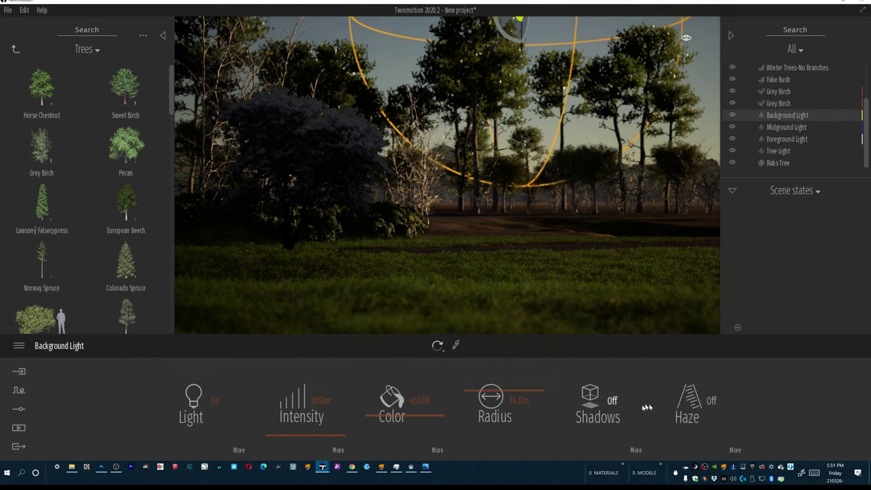
left_click(608, 408)
left_click(710, 401)
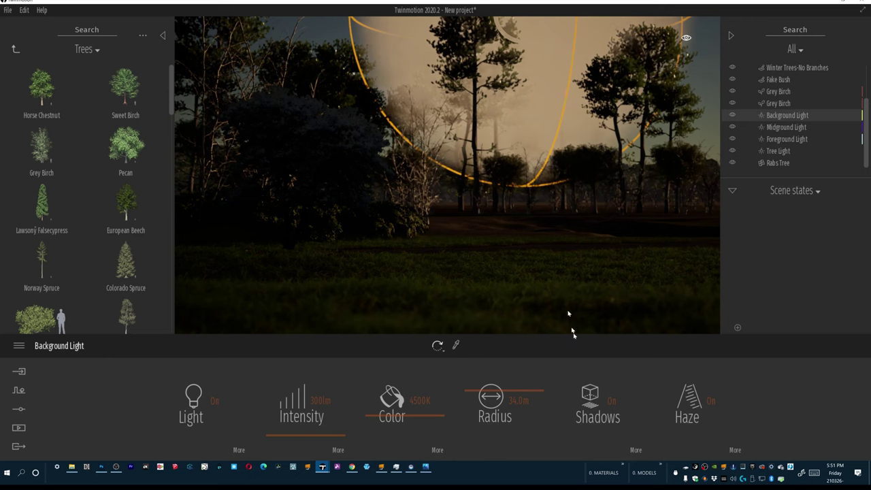
Step: Set the Background Light's radius to 50 m and its haze intensity to 6.2%
left_click_drag(484, 389, 473, 346)
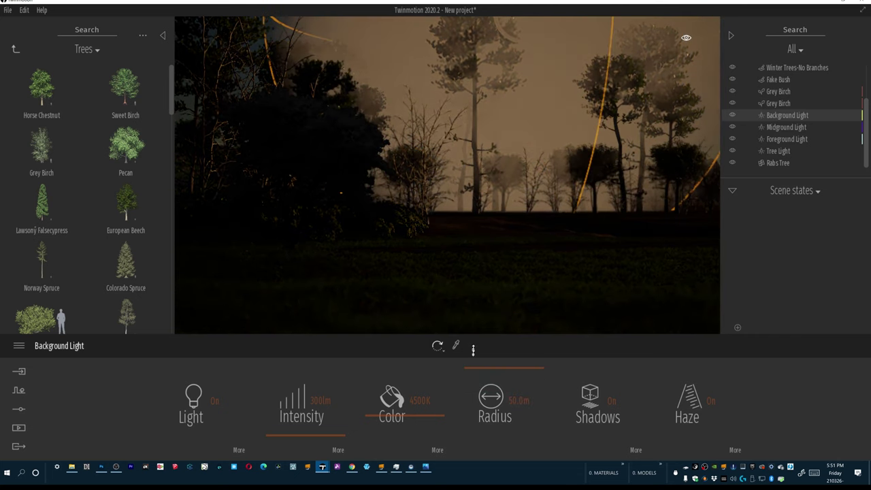
right_click_drag(513, 148, 518, 116)
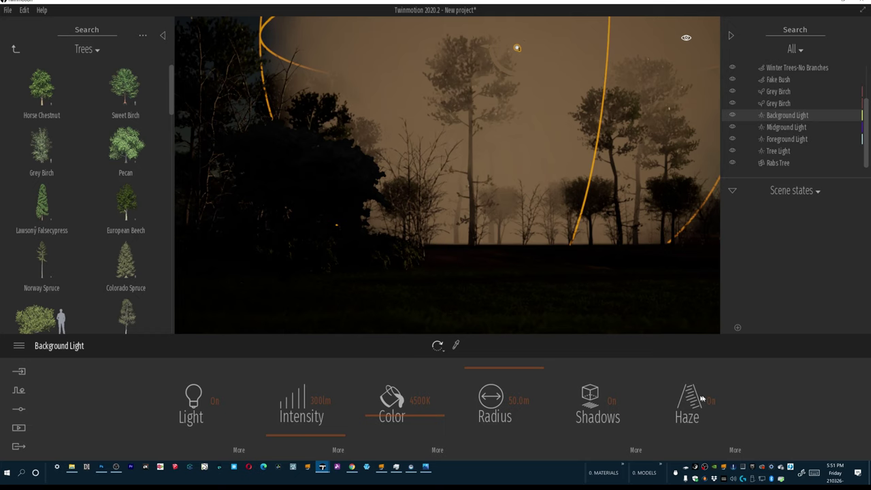
left_click(732, 450)
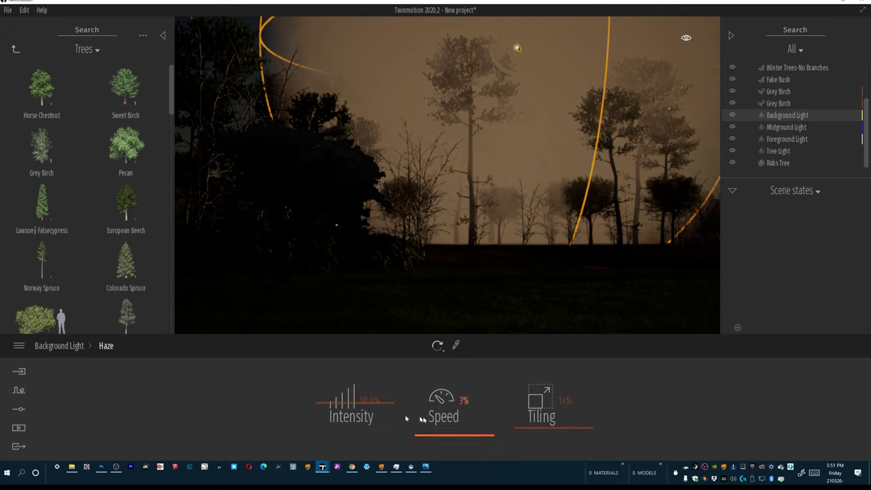
left_click(59, 346)
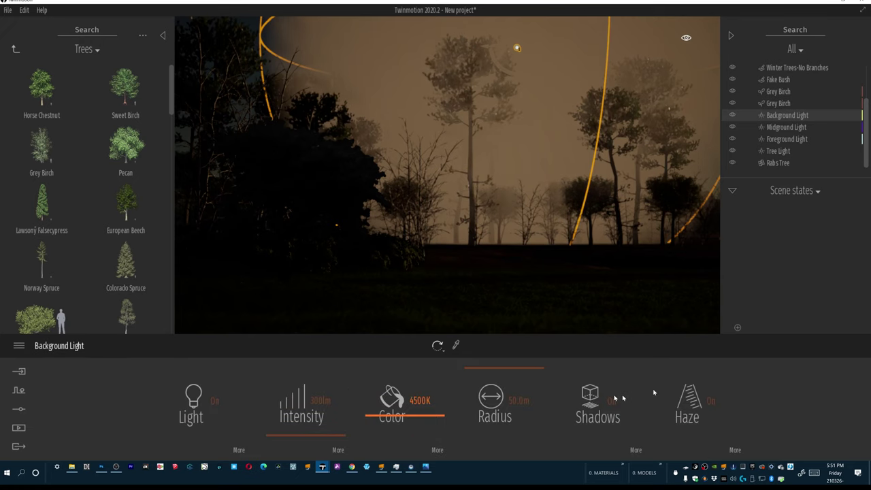
left_click(735, 450)
left_click_drag(327, 403, 337, 433)
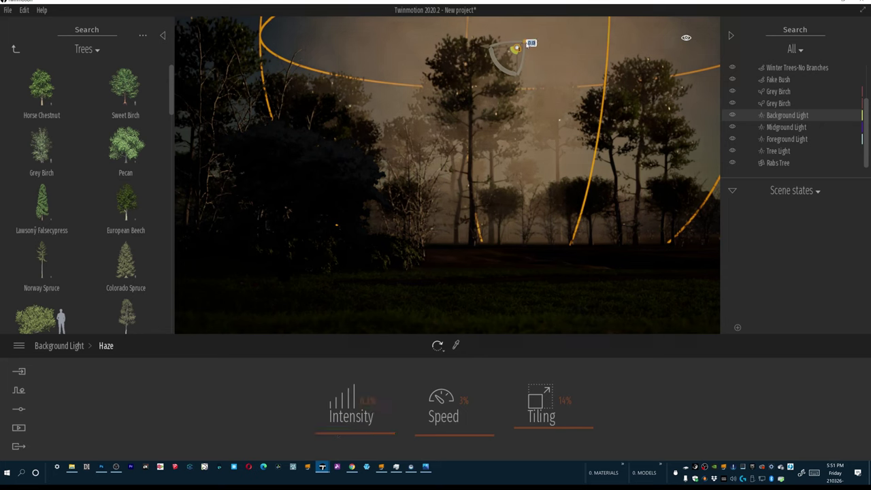
Step: Shift the Background Light slightly above the background trees without making a copy of it
left_click_drag(528, 44, 501, 64)
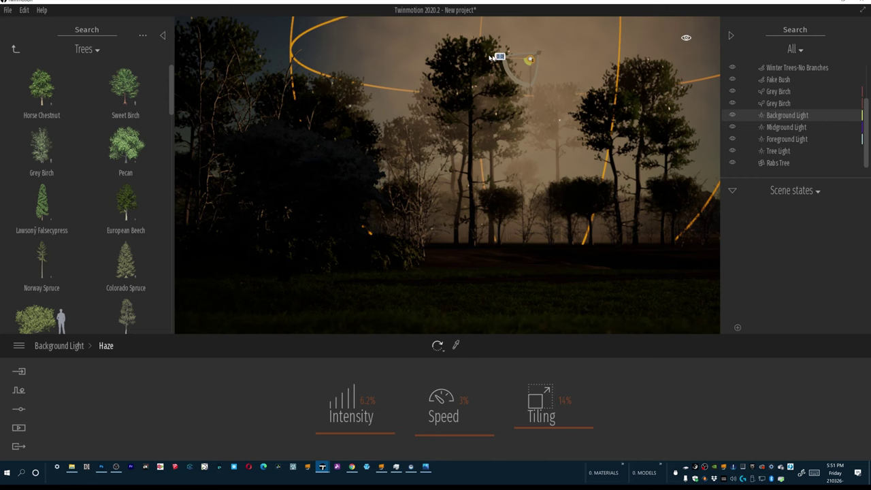
left_click_drag(504, 60, 273, 55)
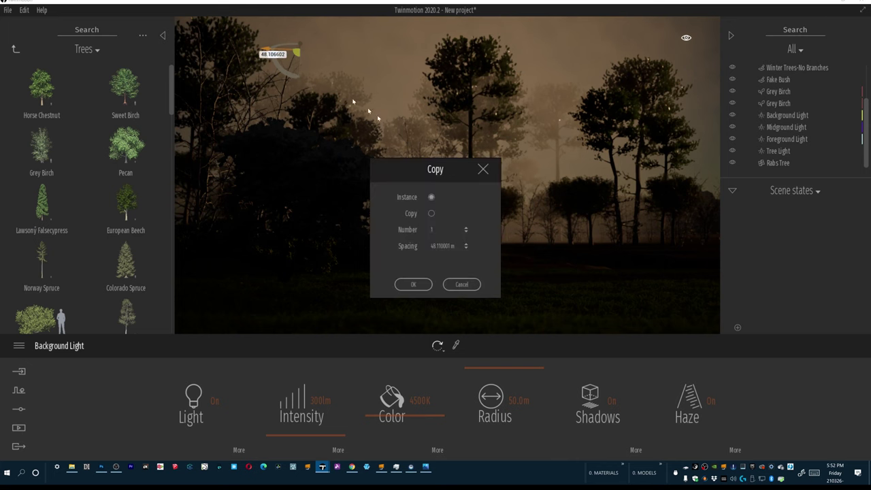
left_click(460, 285)
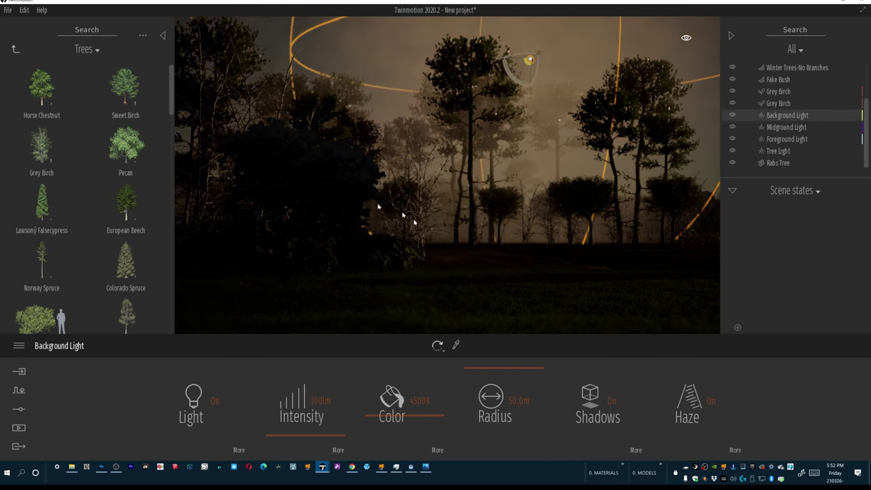
Step: Raise the smog to 73% in the scene's weather effects
left_click(20, 411)
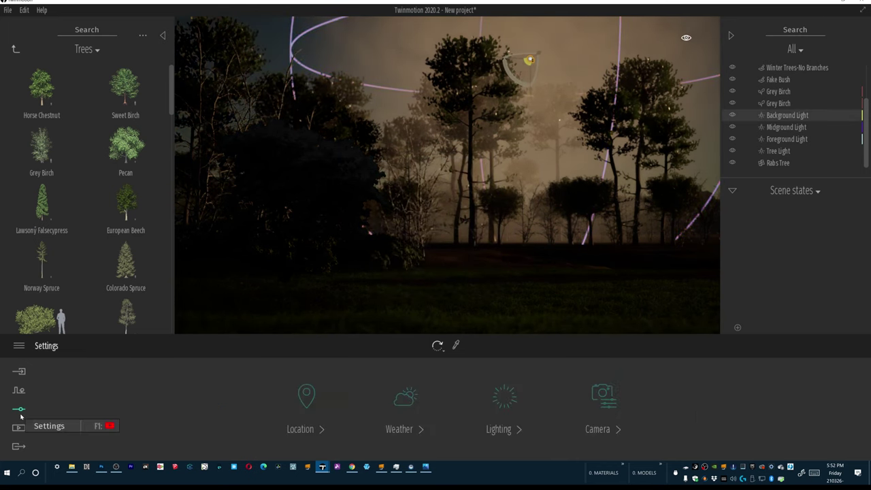
left_click(401, 399)
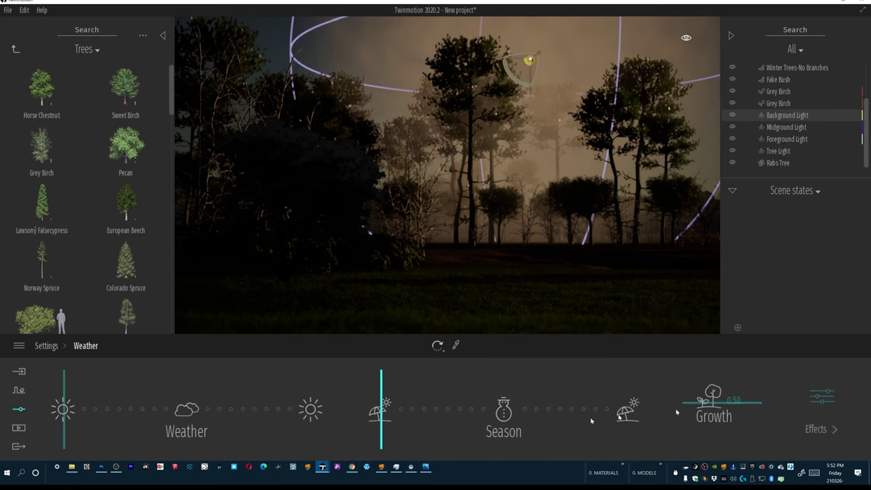
left_click(819, 398)
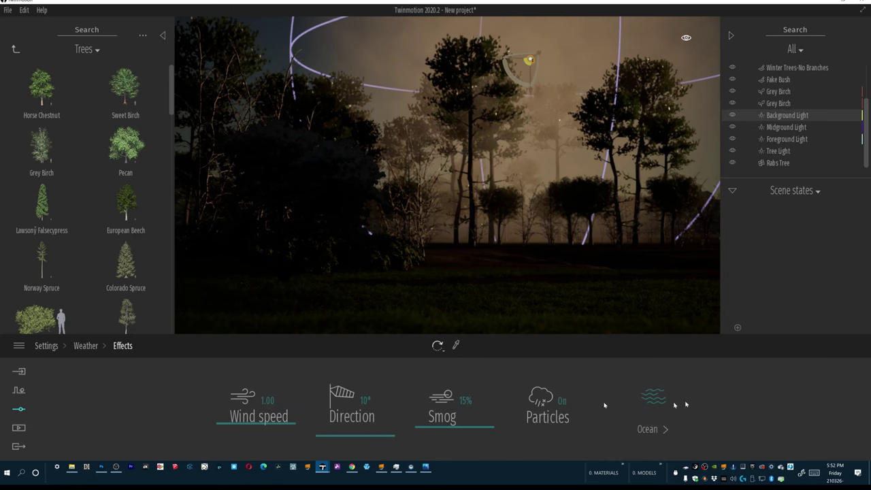
left_click_drag(422, 424, 424, 387)
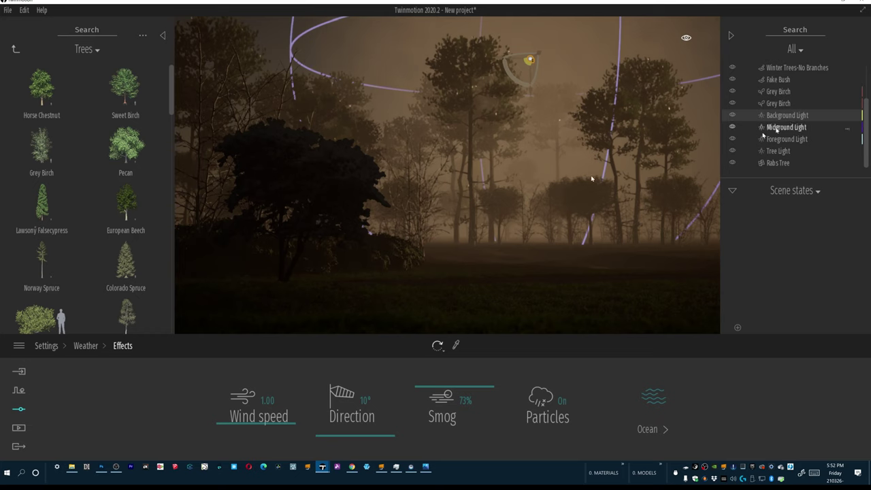
left_click(58, 346)
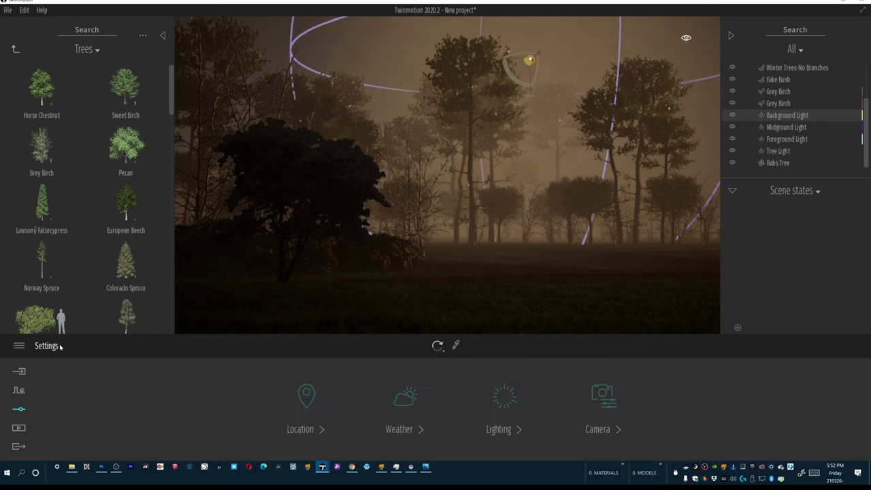
Step: Set the color temperature of the Background, Midground, Foreground and Tree Lights together to 7250 K
left_click(783, 141)
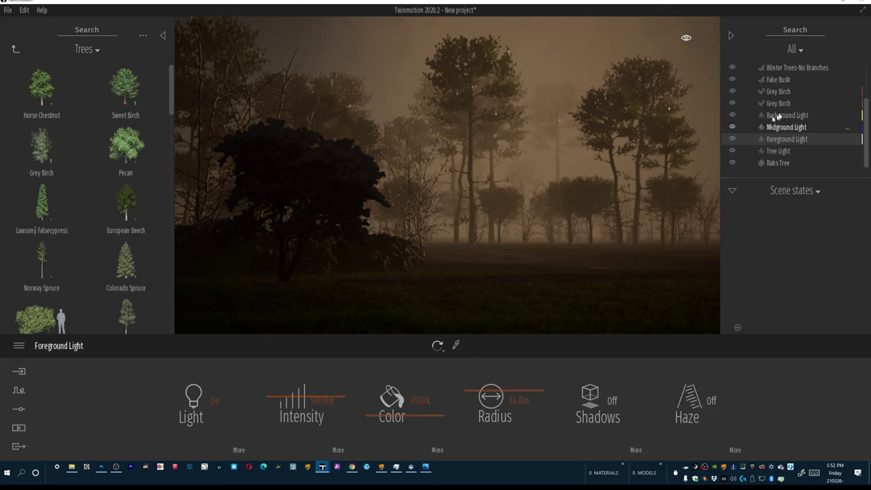
left_click(779, 150)
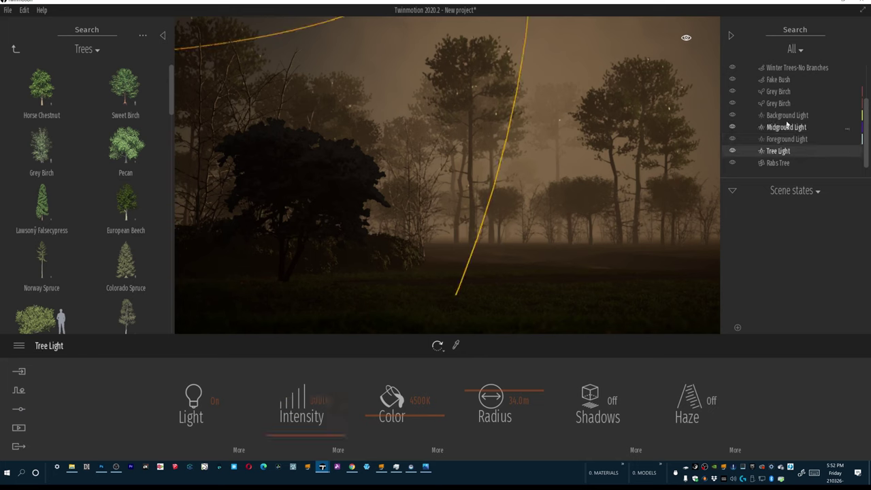
left_click(787, 115, "shift")
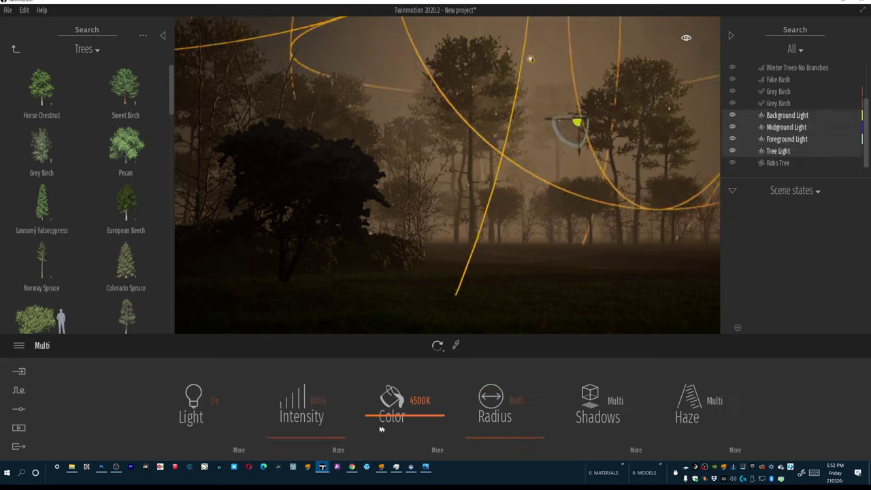
left_click_drag(372, 414, 365, 398)
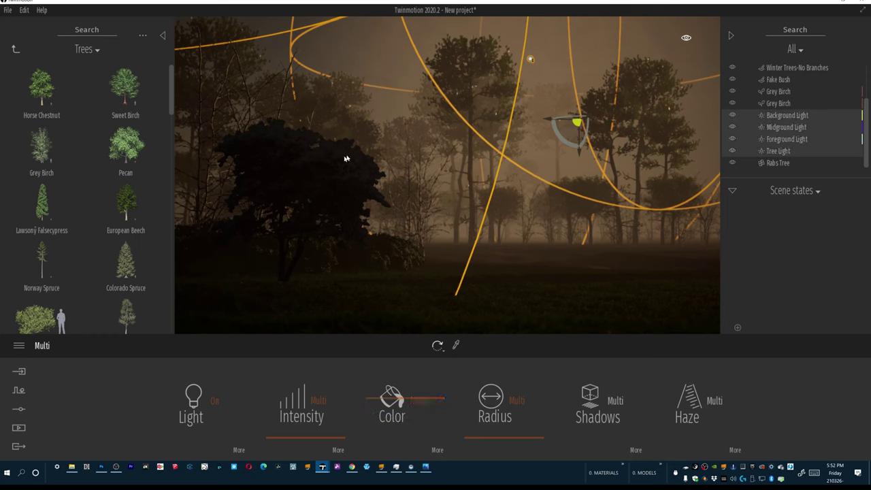
Step: Move the Tree Light across the open field toward the Rabs Tree
left_click(779, 151)
right_click_drag(523, 121, 401, 197)
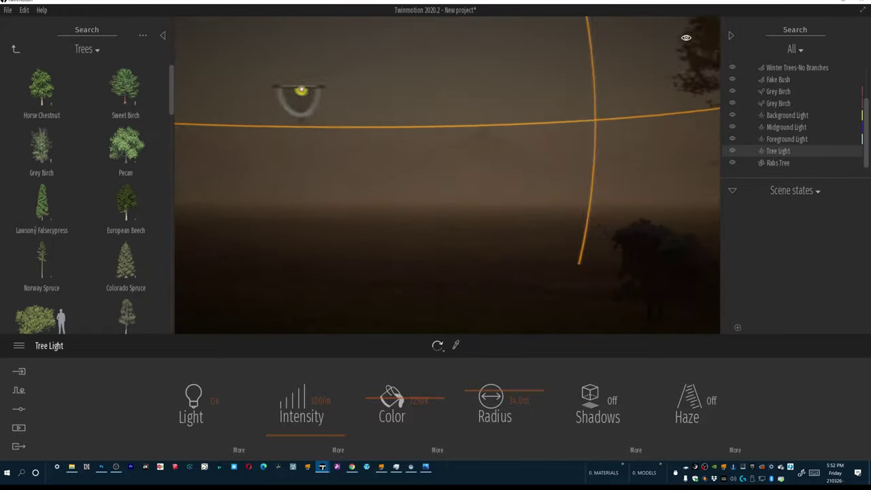
left_click_drag(319, 110, 682, 127)
middle_click_drag(682, 128, 541, 263)
Step: Turn on shadows for the Tree Light and set its intensity to 10000 lm
left_click(583, 391)
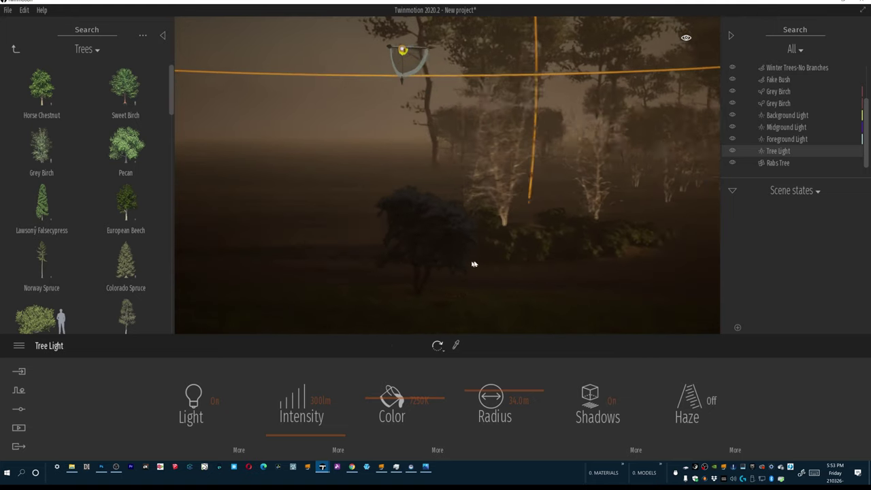
right_click_drag(436, 245, 492, 257)
left_click_drag(301, 408, 282, 304)
key("e")
key("e")
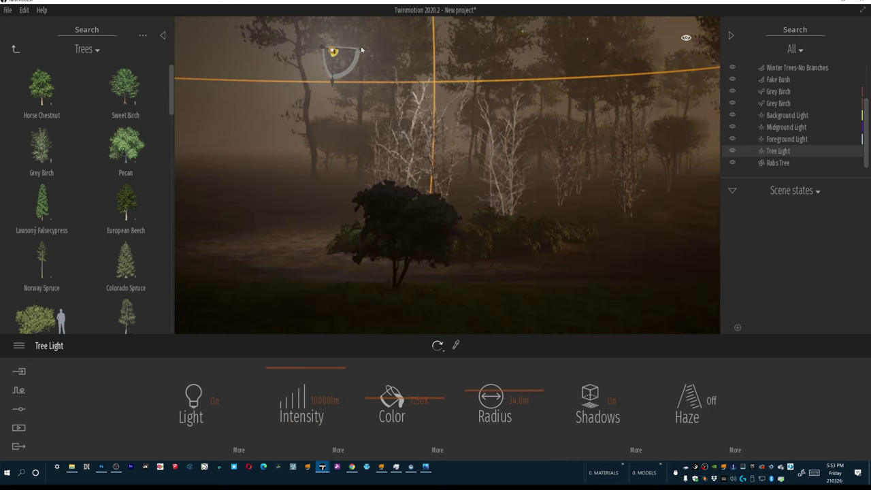
Step: Reposition the Tree Light in front of the Rabs Tree so it lights the crown and the grass around it
left_click_drag(362, 49, 513, 87)
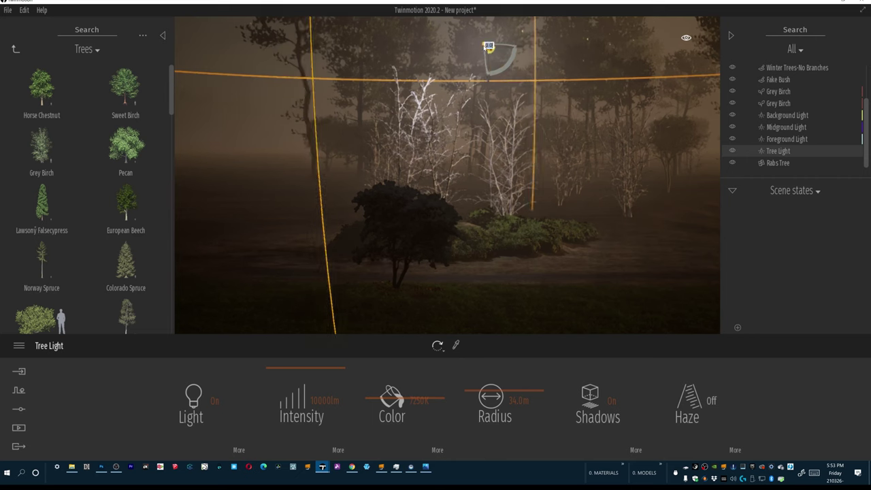
left_click_drag(488, 48, 401, 11)
right_click_drag(446, 116, 428, 71)
key("a")
left_click_drag(452, 51, 573, 72)
right_click_drag(573, 72, 648, 129)
right_click_drag(686, 37, 686, 38)
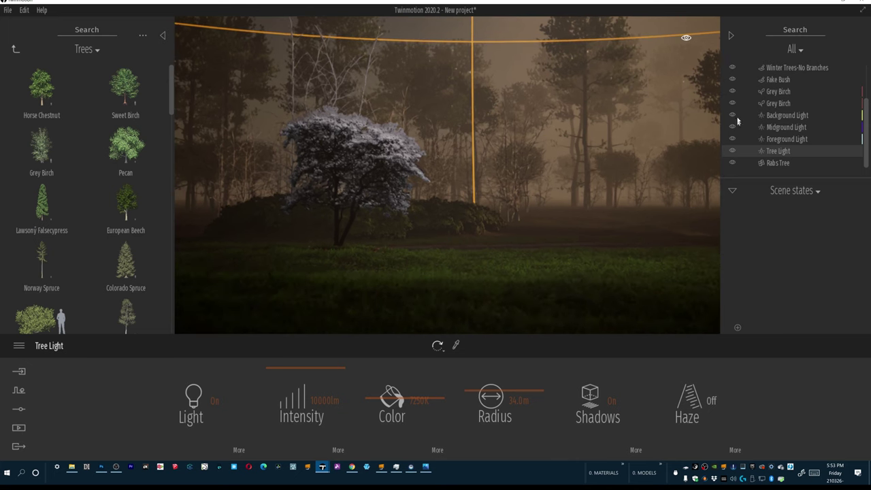
Step: Lower the Midground Light from above the trees to crown height among the midground trees
double_click(782, 126)
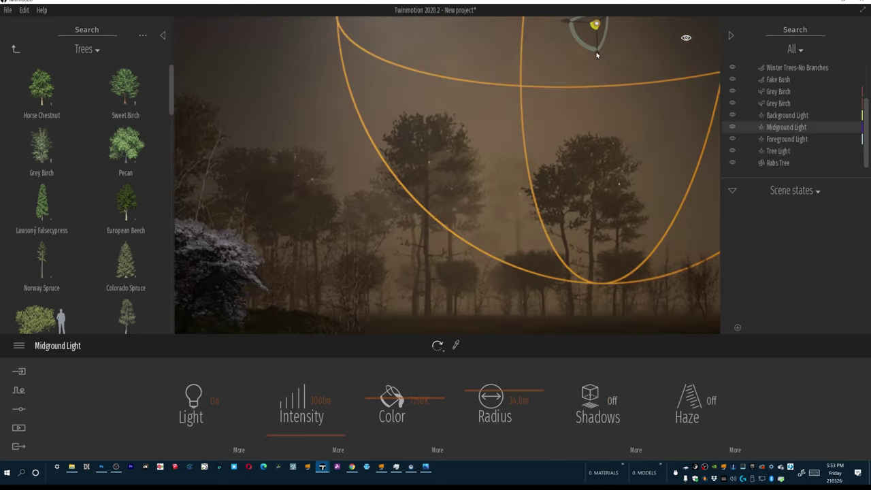
left_click_drag(598, 54, 501, 192)
right_click_drag(503, 194, 443, 298)
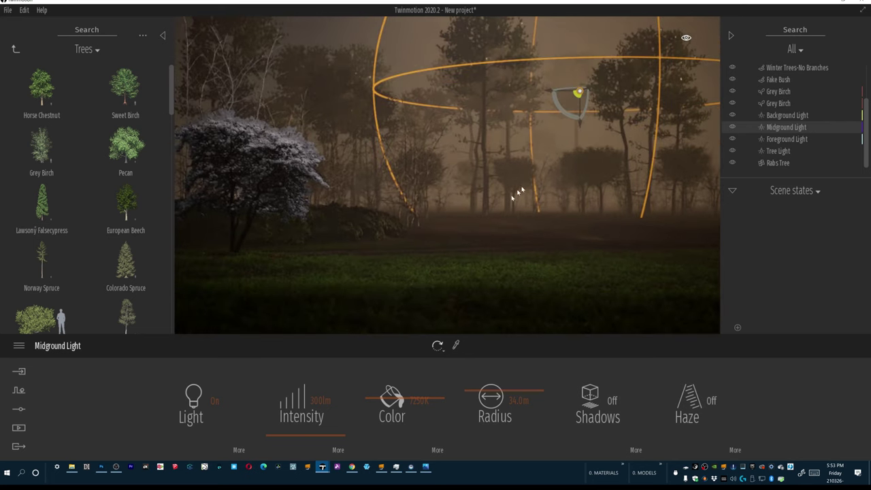
left_click_drag(579, 129, 612, 120)
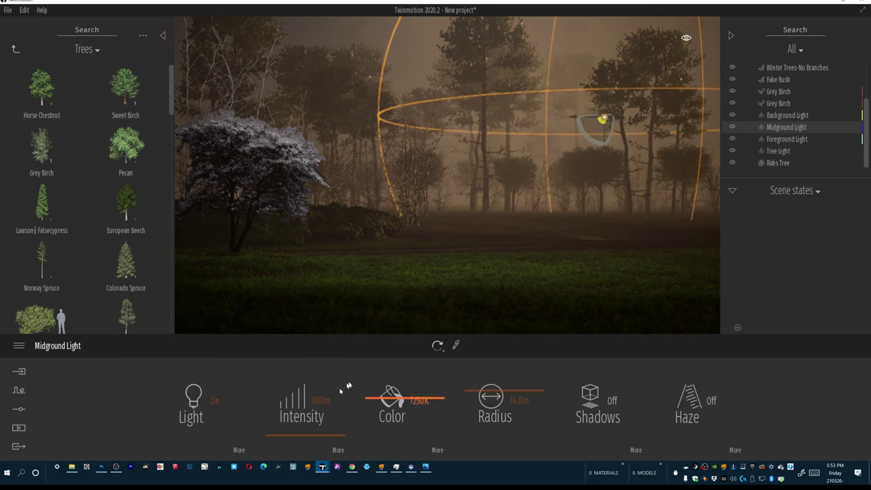
Step: Set the Midground Light's intensity to 6534 lm and reposition it just above the midground tree crowns
left_click_drag(287, 431, 292, 402)
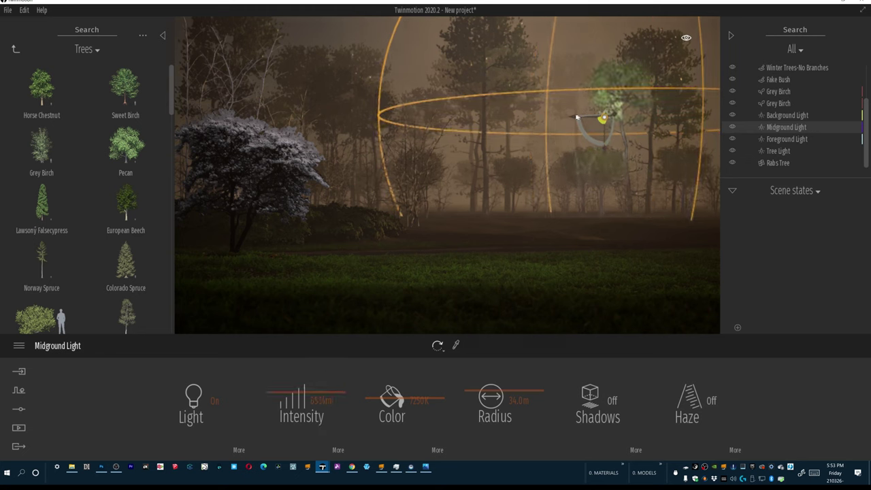
left_click_drag(552, 120, 499, 121)
right_click_drag(398, 169, 332, 135)
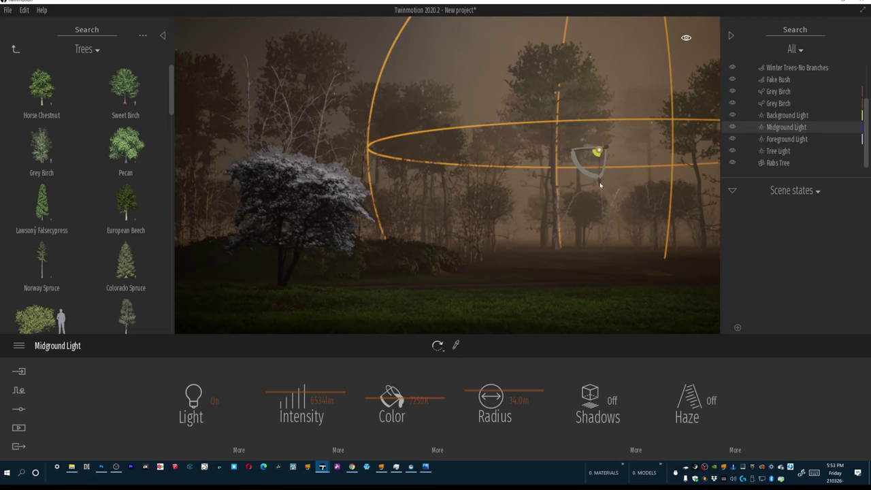
left_click_drag(599, 162, 594, 47)
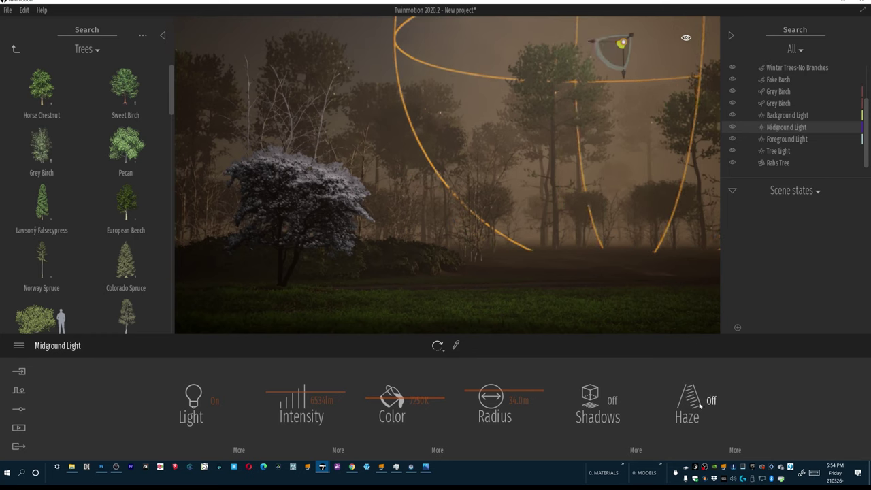
Step: Turn on haze for the Midground Light and lower the haze intensity to 0.0%
left_click(700, 405)
left_click(734, 452)
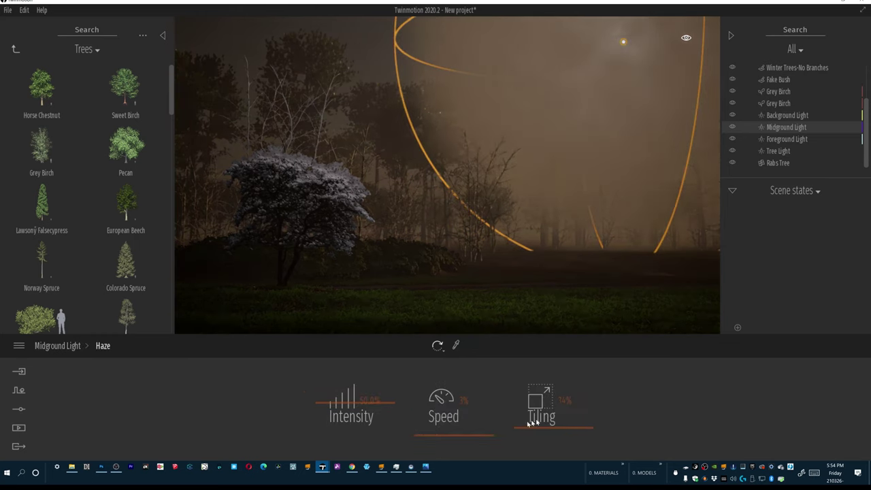
left_click_drag(331, 407, 330, 443)
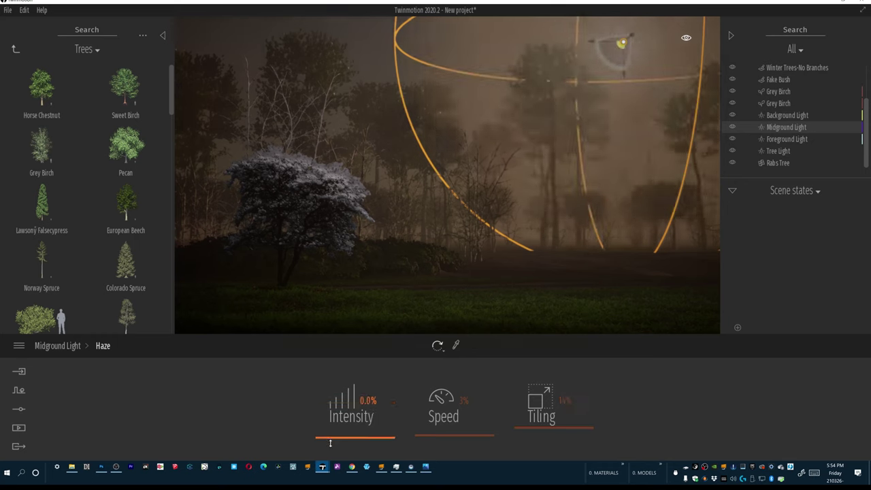
Step: Set the Midground Light's intensity to 10000 lm and place one instance of it about 29.3 m sideways above the tree crowns
left_click(65, 346)
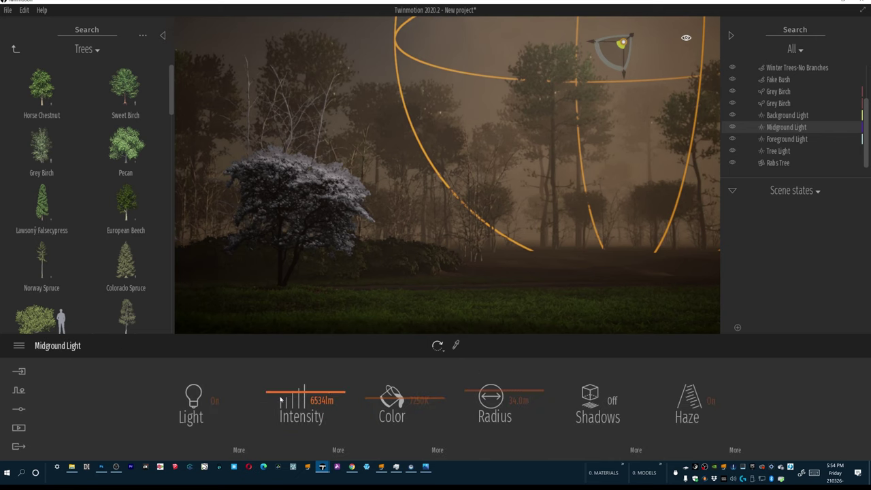
left_click_drag(273, 395, 274, 342)
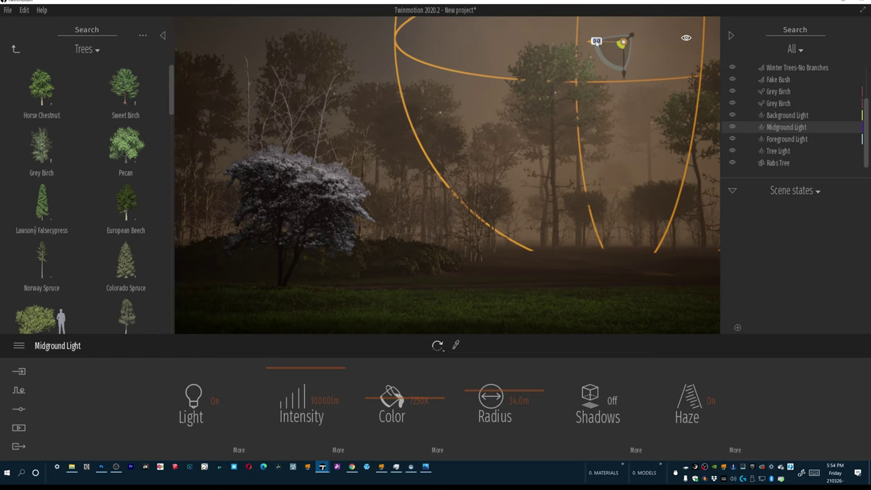
left_click_drag(596, 42, 391, 52)
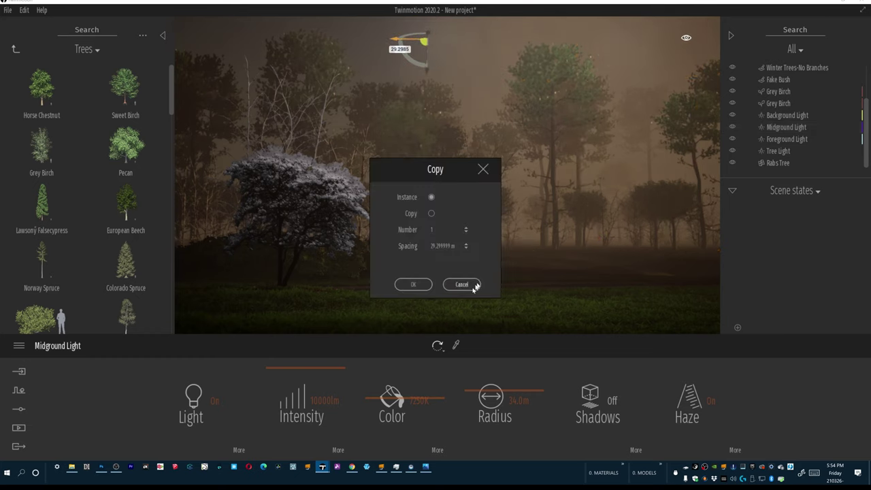
left_click(413, 284)
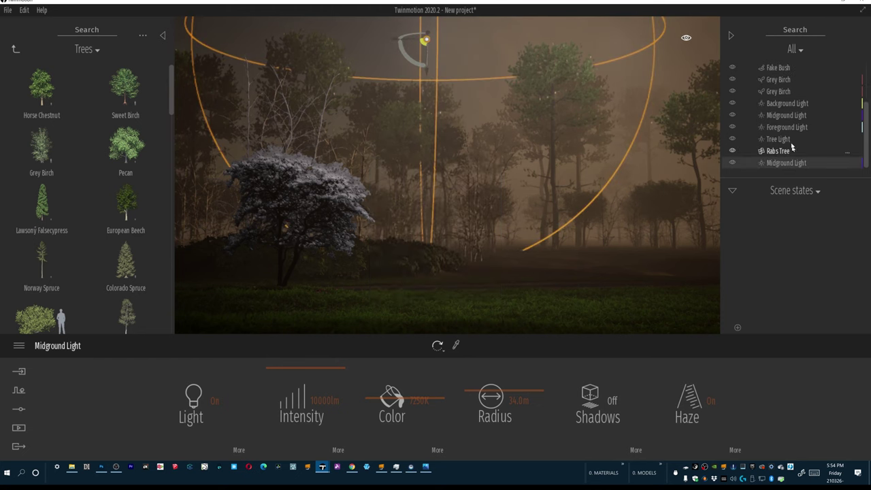
Step: Lower the Background Light to crown height, shift it toward the middle of the background trees and set its intensity to 10000 lm
left_click(783, 104)
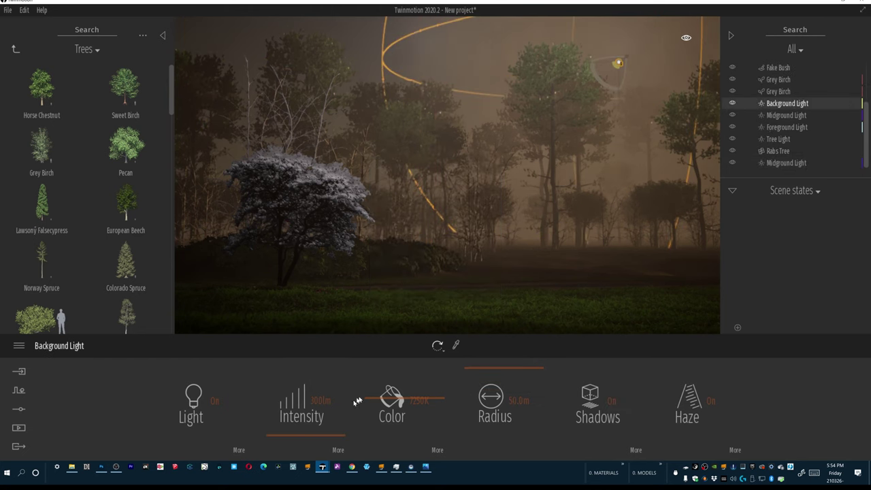
left_click_drag(619, 100, 621, 145)
left_click_drag(596, 119, 468, 121)
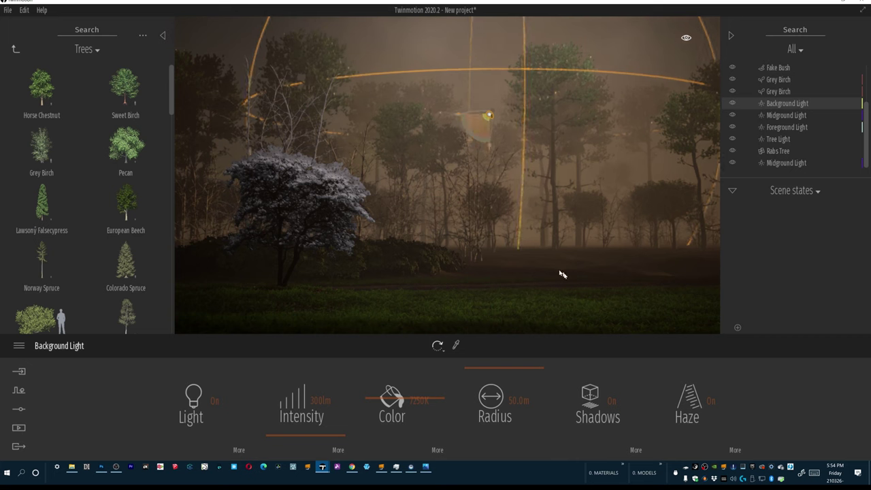
left_click_drag(279, 430, 299, 319)
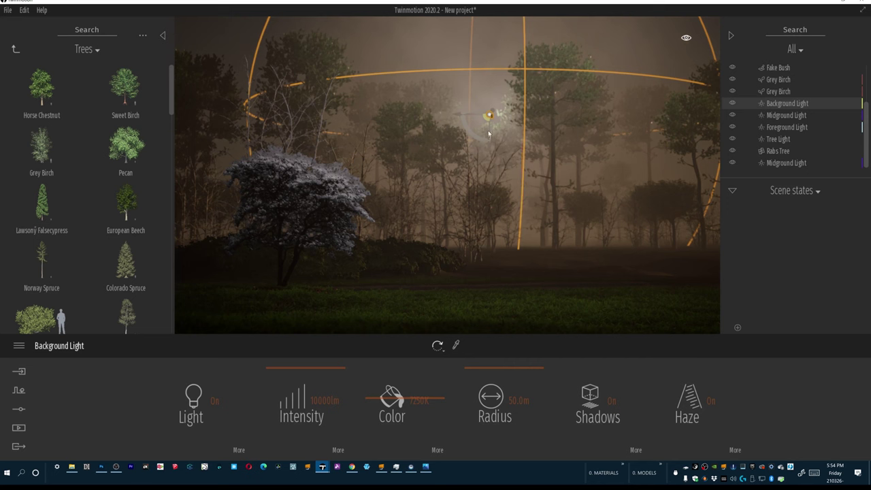
Step: Raise the Background Light into the gap between the tree crowns and set its haze intensity to 23.3%
left_click(489, 134)
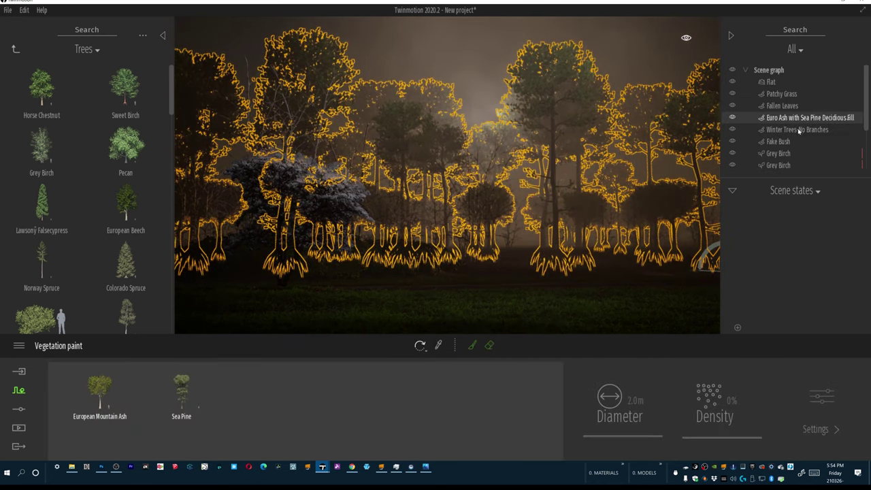
left_click(803, 141)
scroll(804, 142, "down", 2)
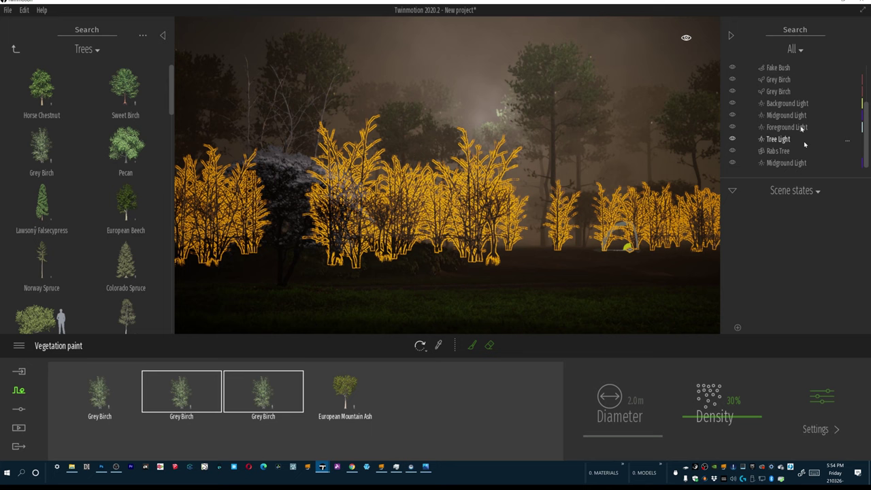
left_click(798, 102)
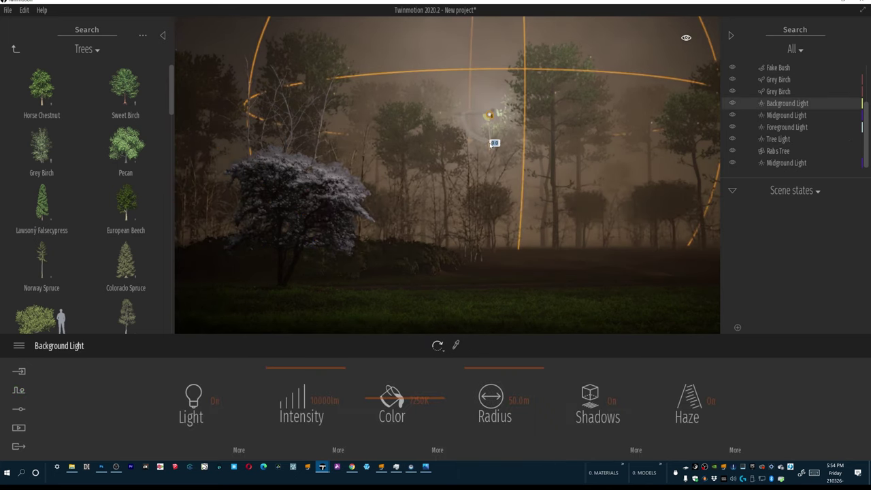
left_click_drag(491, 124, 487, 97)
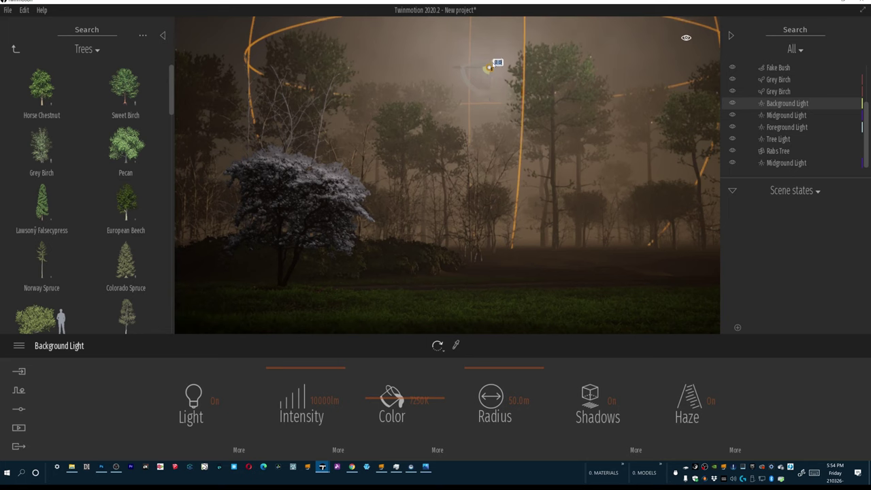
left_click_drag(489, 70, 509, 81)
left_click(735, 450)
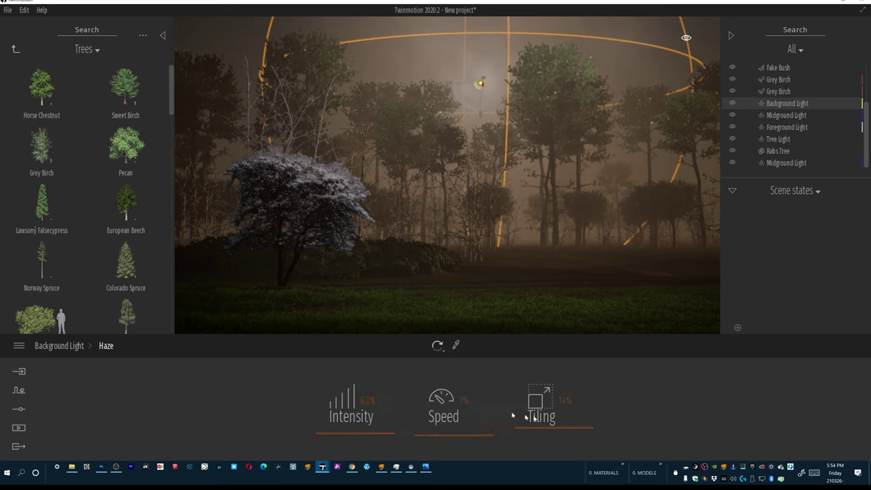
left_click_drag(356, 432, 343, 421)
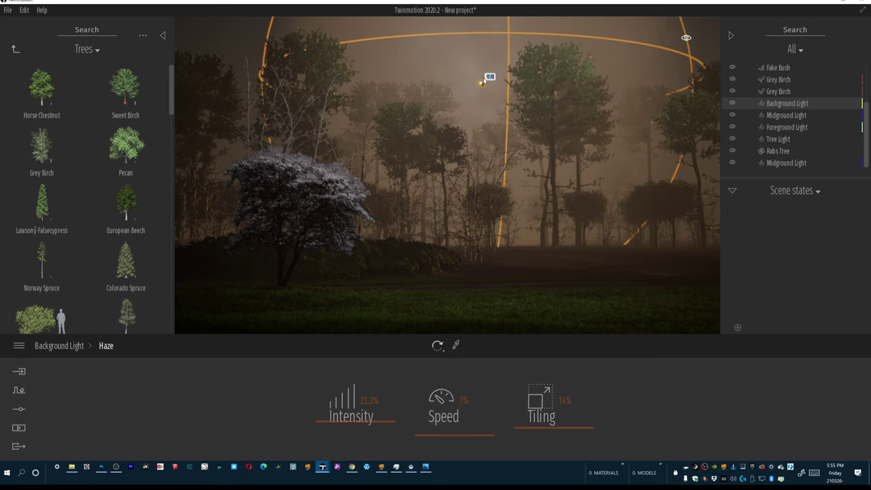
Step: Create one instance of the Background Light at 10.04 m spacing and turn haze off for the new light
left_click(482, 81)
left_click_drag(499, 73, 501, 80, "shift")
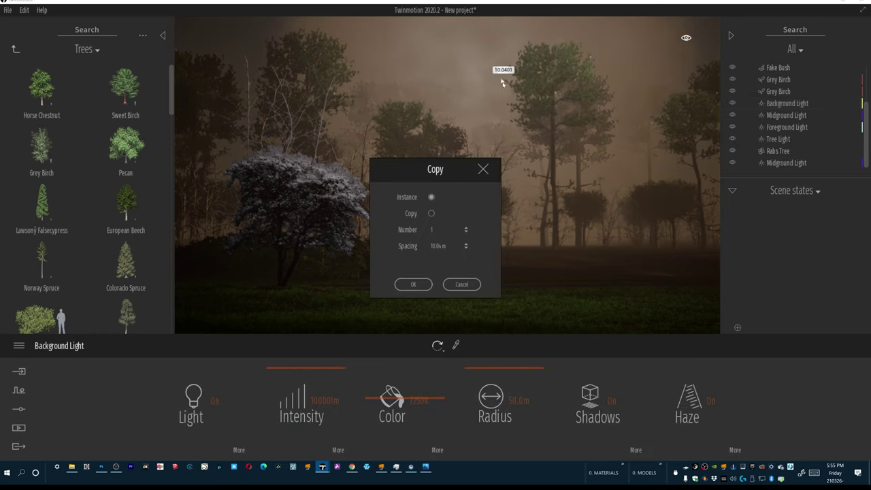
left_click(413, 286)
left_click(693, 406)
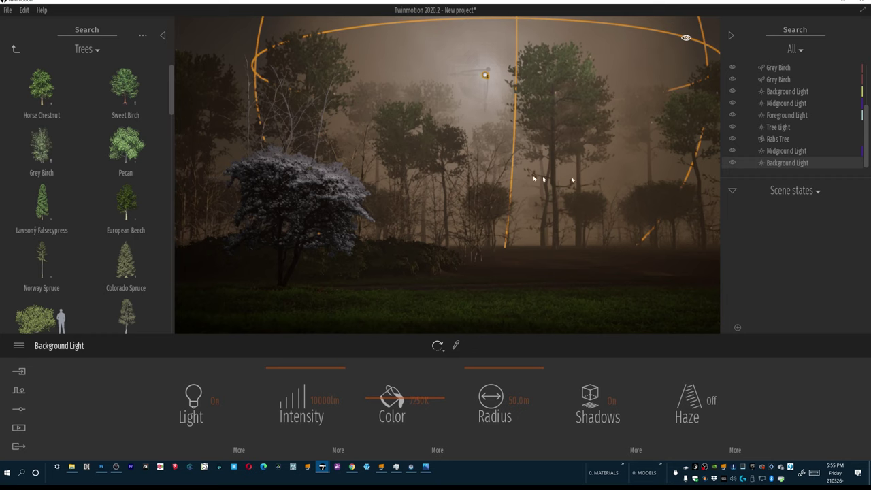
Step: Lower the Tree Light in front of the Rabs Tree so it lights the crown more brightly
left_click(777, 127)
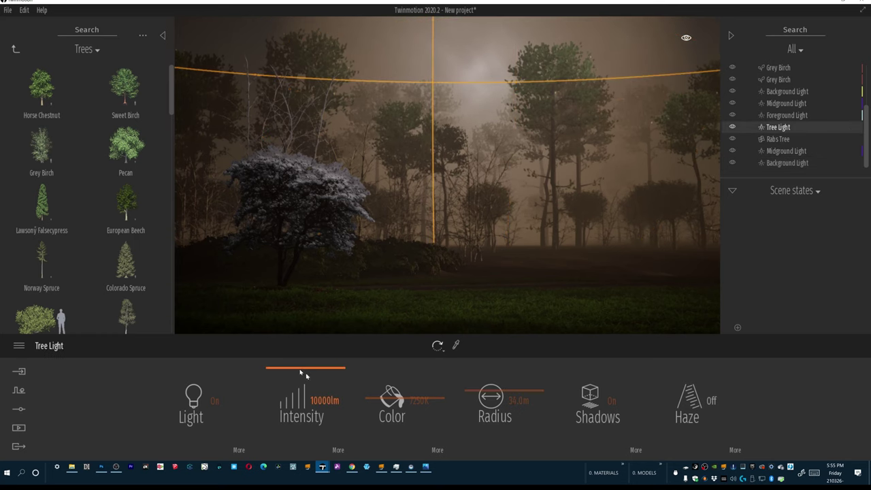
right_click_drag(424, 132, 434, 139)
left_click_drag(492, 80, 480, 181)
right_click_drag(481, 197, 464, 313)
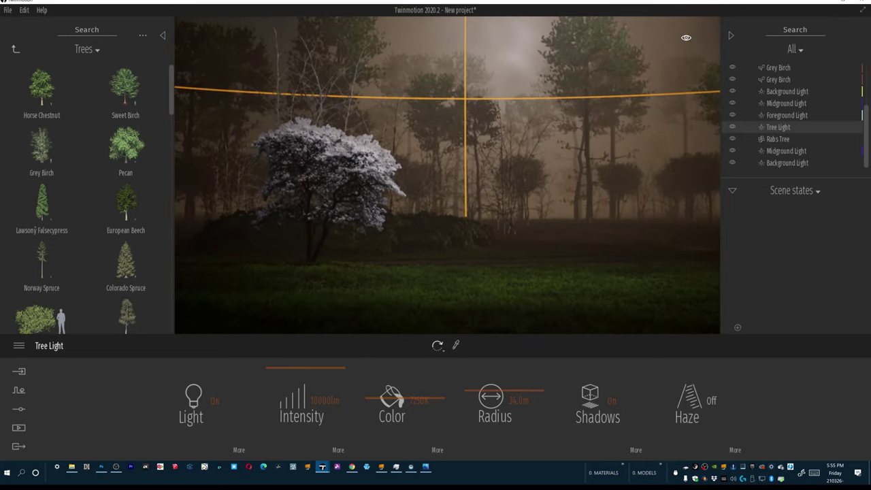
right_click_drag(492, 243, 493, 224)
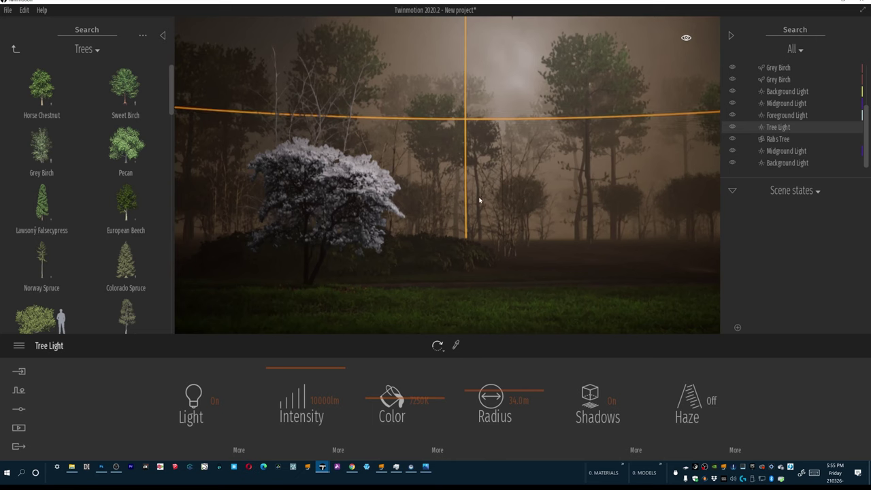
Step: Shift the weather setting from clear sun partway toward cloudy
left_click(19, 409)
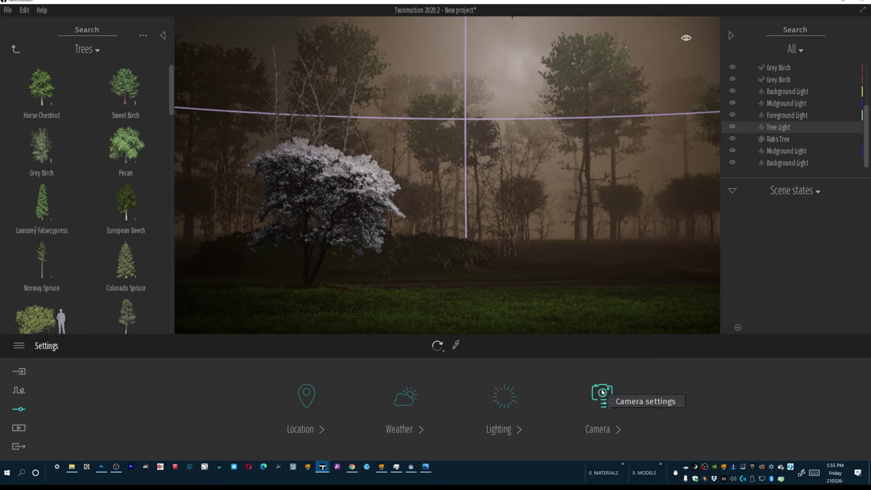
left_click(405, 398)
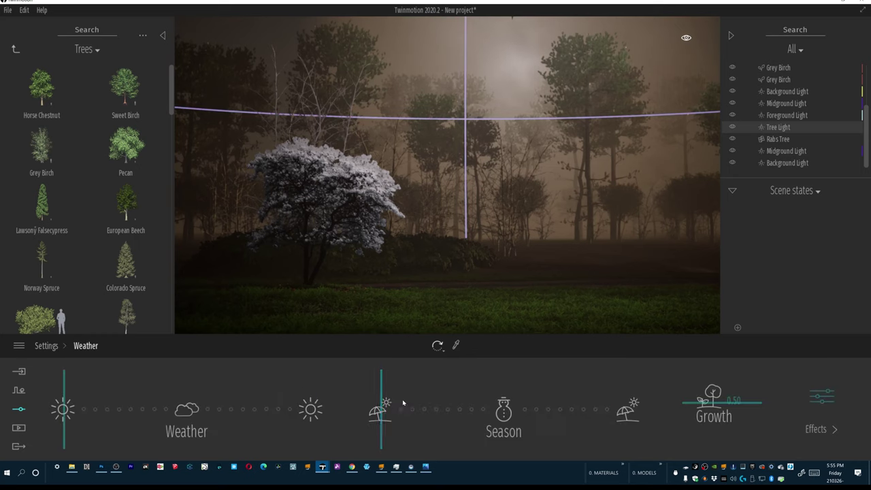
left_click_drag(68, 386, 133, 390)
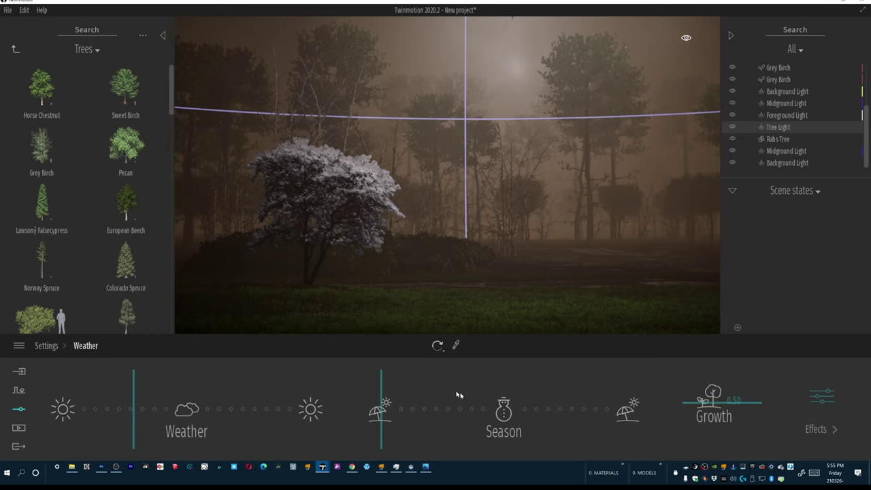
Step: Set the contrast to 60% in the camera's color gradient settings
left_click(814, 398)
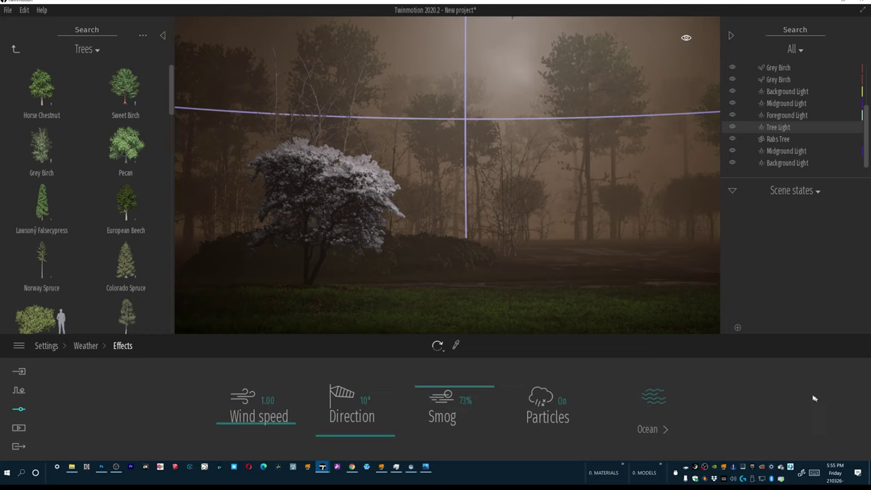
left_click(46, 346)
left_click(610, 395)
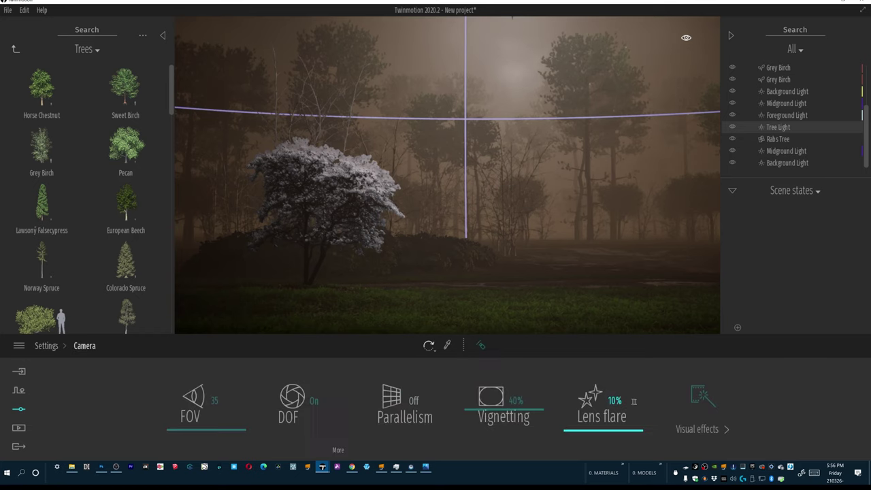
left_click(693, 397)
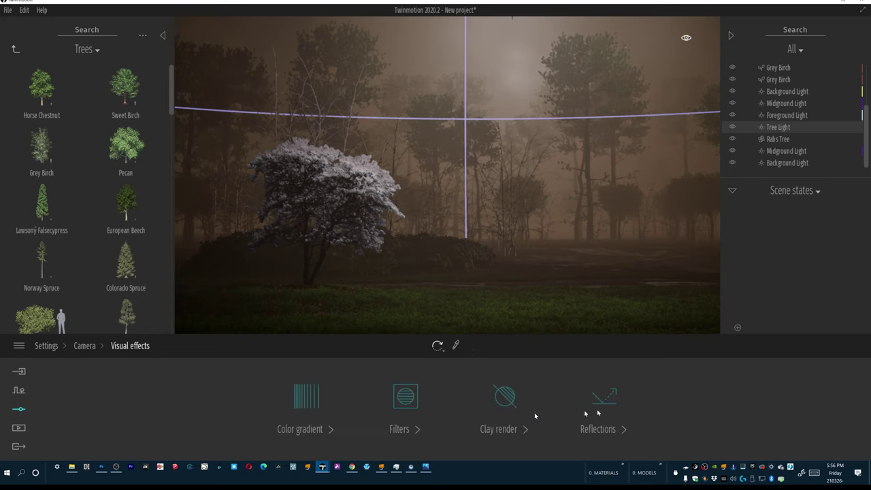
left_click(303, 398)
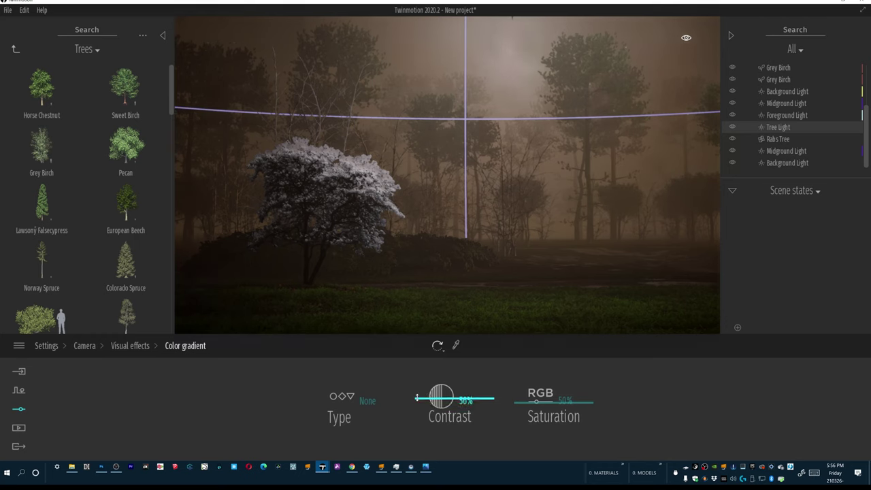
left_click_drag(416, 399, 415, 396)
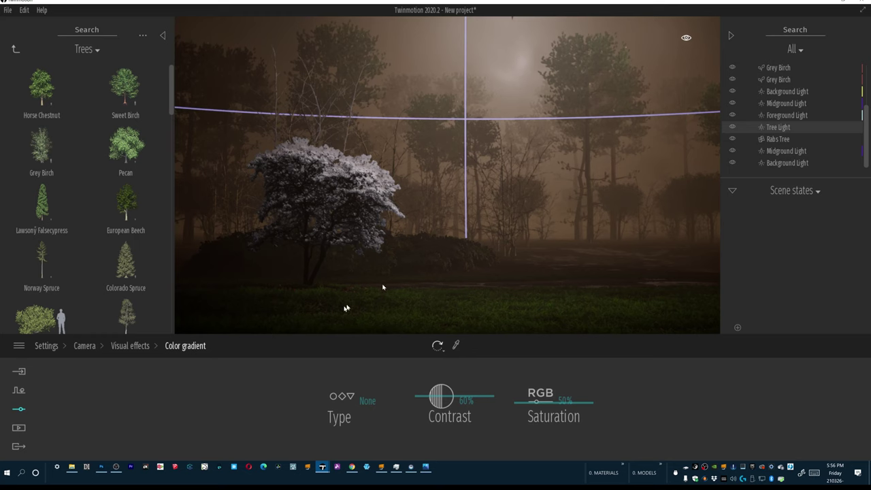
Step: Lower the color gradient's saturation to 33% for a more muted scene
key("q")
key("a")
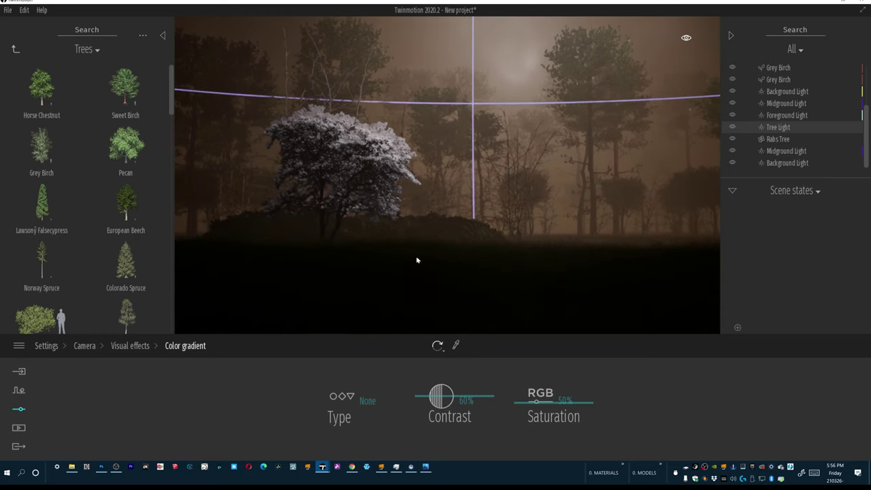
key("e")
key("d")
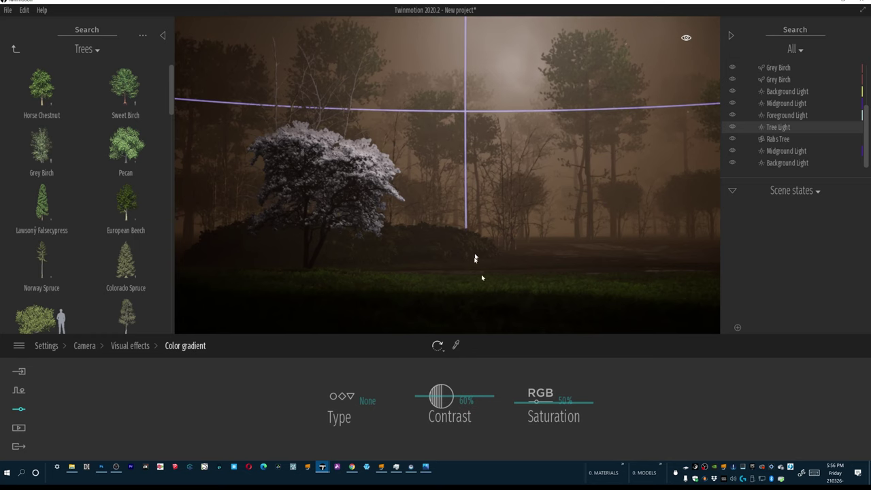
left_click_drag(524, 403, 525, 417)
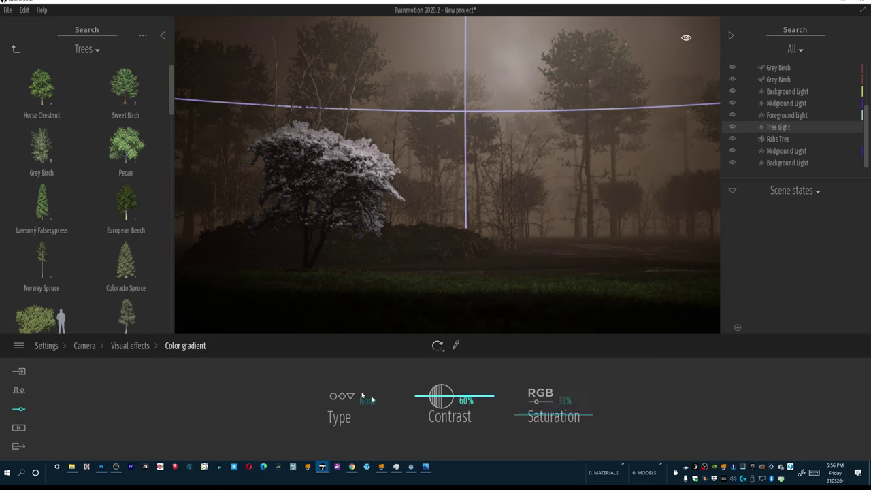
Step: Try the Cine 12 color gradient type on the scene
left_click(364, 399)
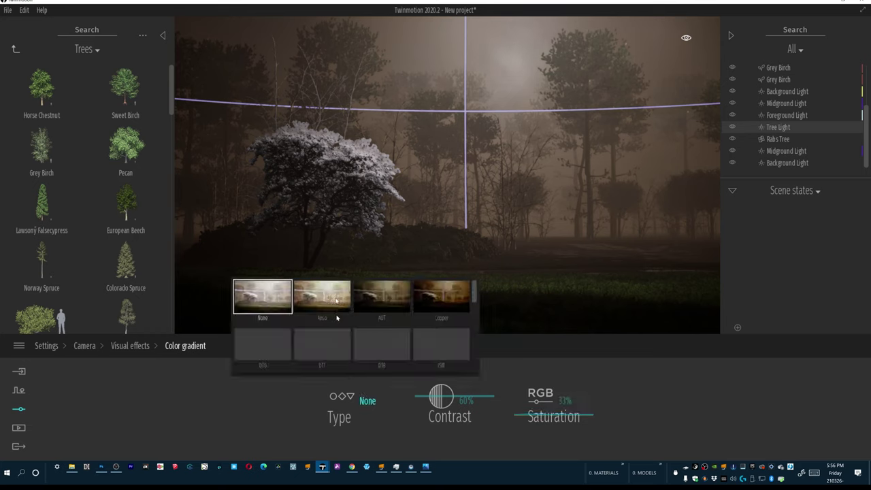
scroll(339, 319, "down", 1)
scroll(339, 320, "up", 3)
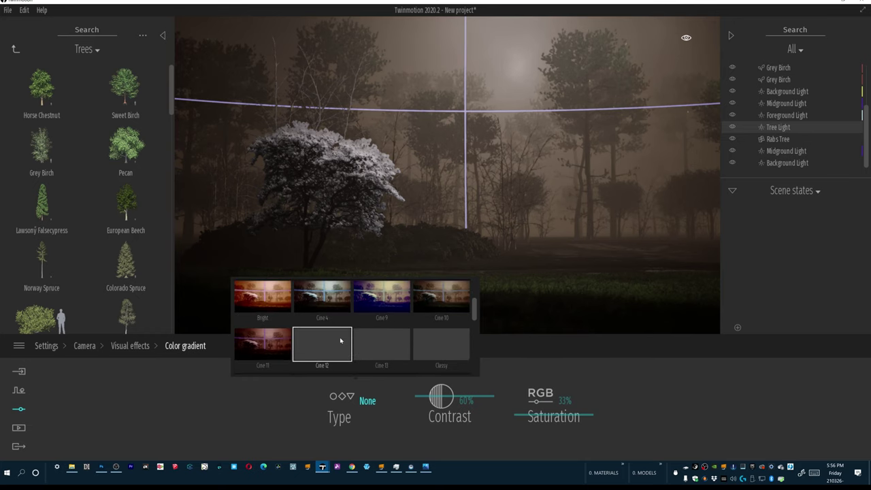
left_click(342, 336)
Step: Try the Fall color gradient type on the scene
scroll(345, 335, "down", 2)
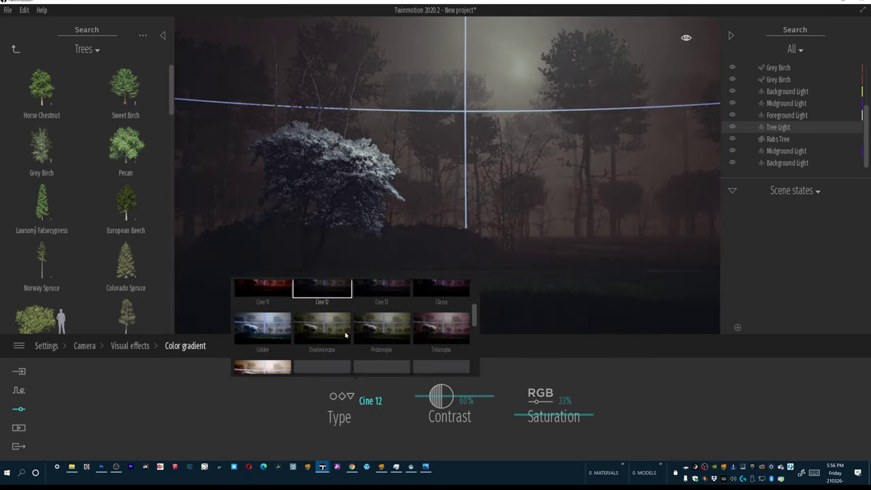
scroll(345, 334, "down", 2)
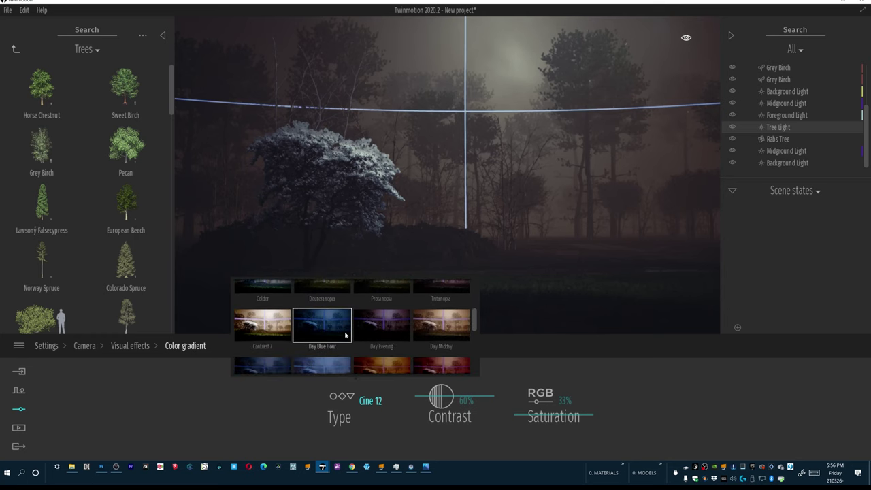
scroll(344, 336, "down", 1)
left_click(337, 347)
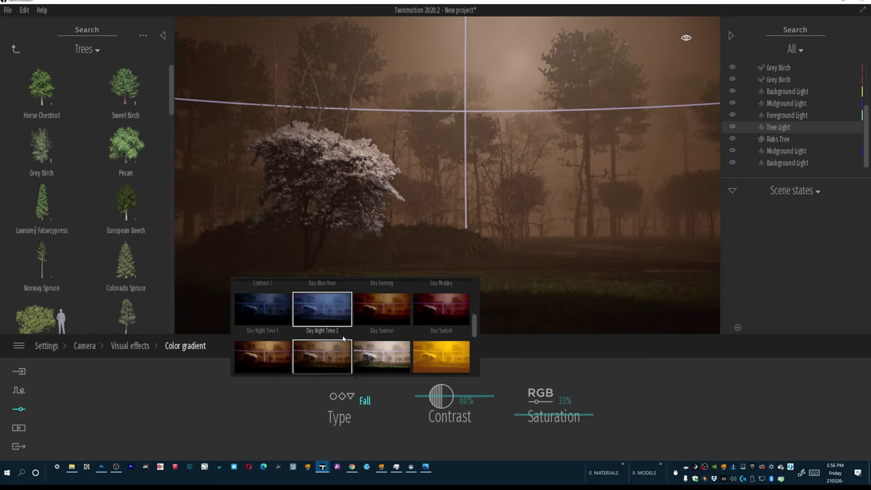
Step: Try the Hip 2 and Hip 9 color gradient types on the scene
scroll(340, 343, "down", 1)
scroll(343, 339, "down", 1)
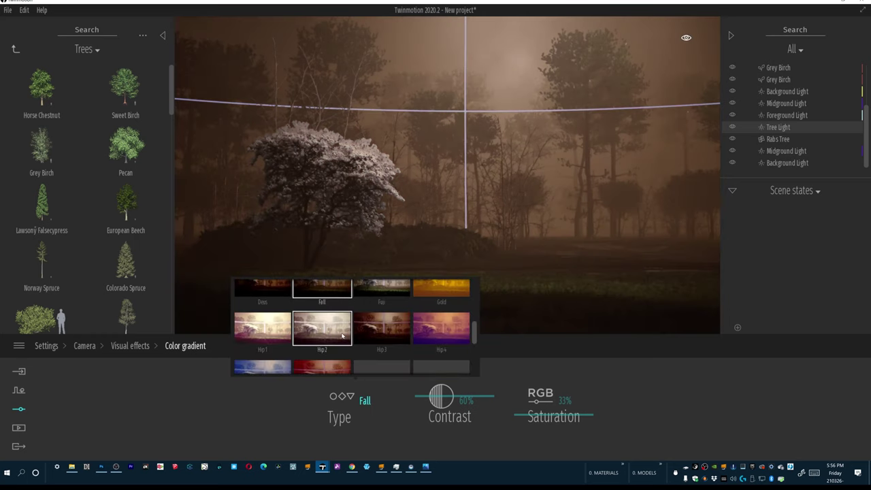
left_click(344, 337)
scroll(345, 333, "down", 1)
scroll(319, 342, "down", 3)
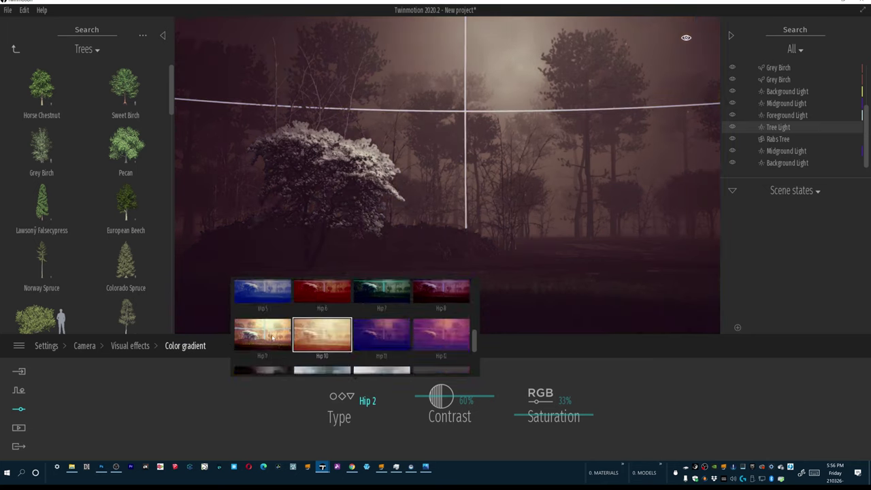
left_click(272, 337)
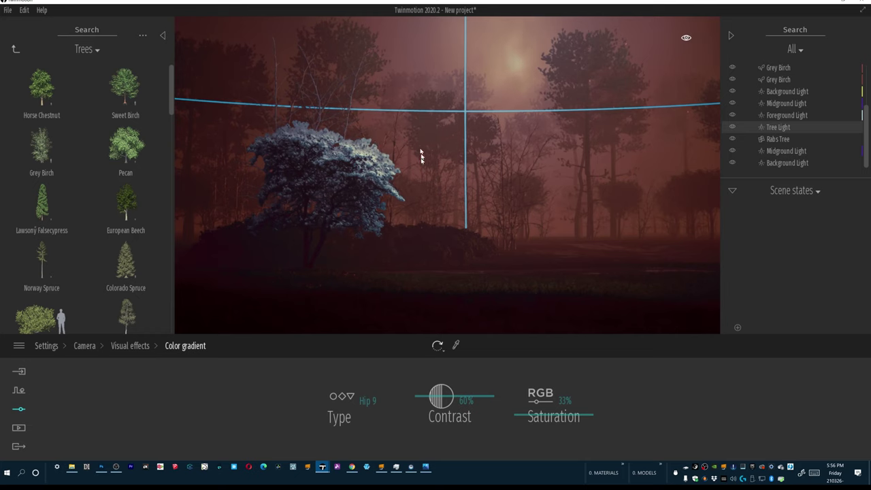
Step: Switch the color gradient type to Colder to compare its look
left_click(357, 401)
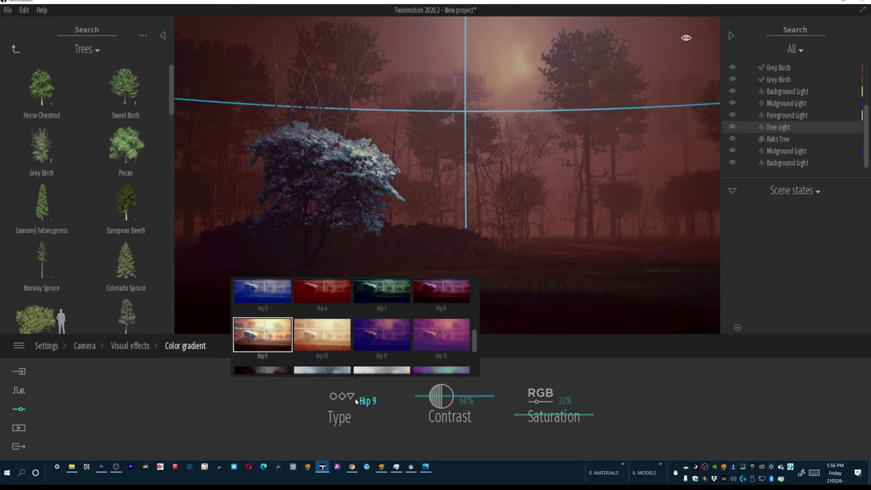
scroll(376, 351, "up", 3)
scroll(373, 347, "up", 4)
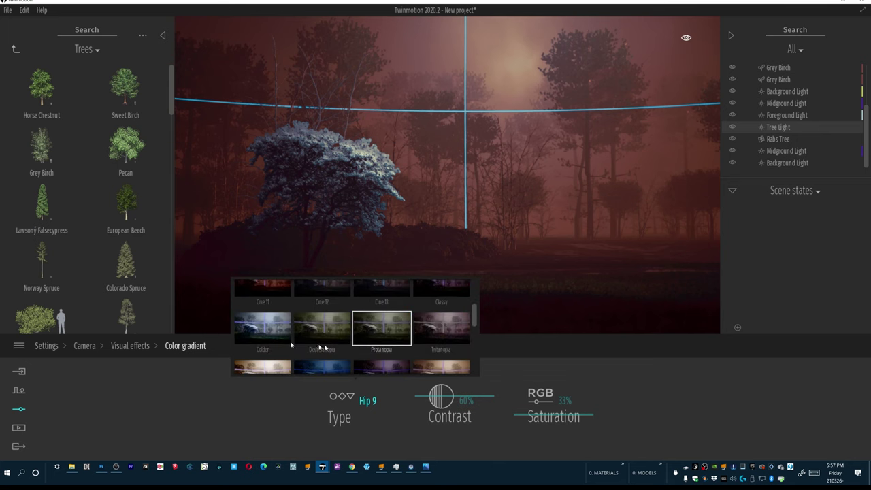
left_click(274, 338)
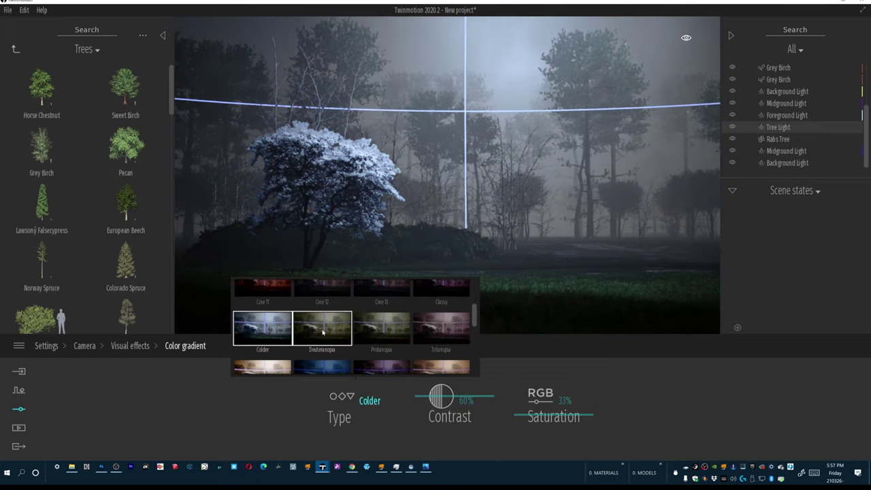
Step: Try the Black and White 3 color gradient type
scroll(332, 334, "up", 2)
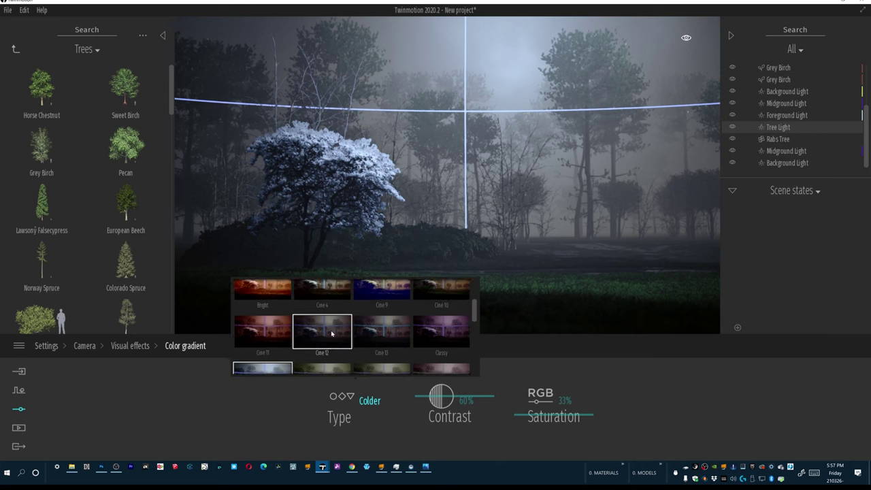
scroll(332, 333, "up", 4)
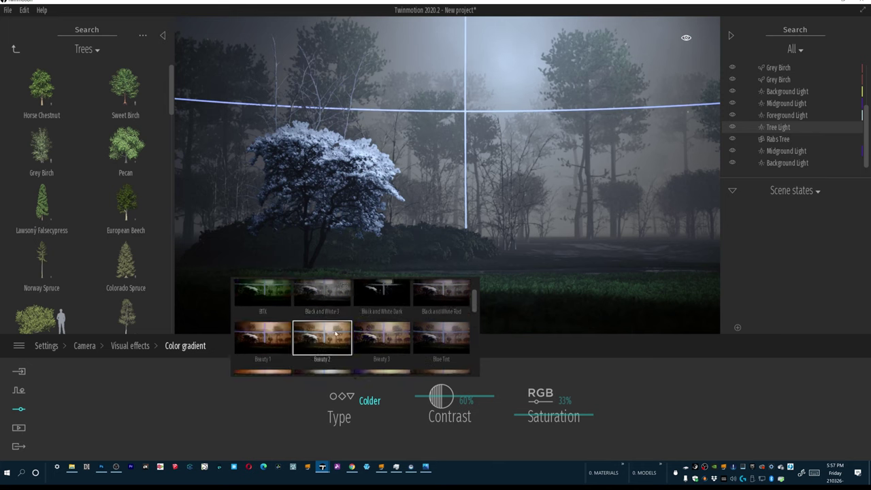
scroll(353, 333, "down", 1)
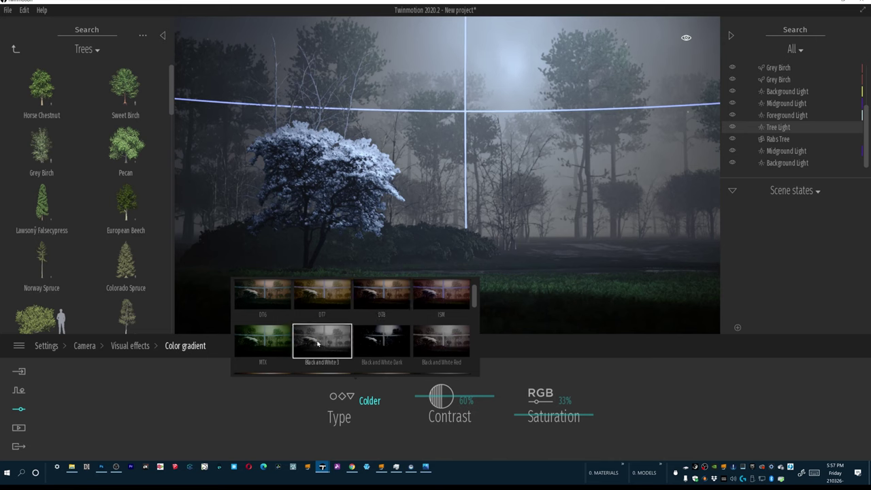
left_click(317, 344)
Step: Try the Blue Tint and Cine 9 color gradient types
scroll(430, 337, "down", 1)
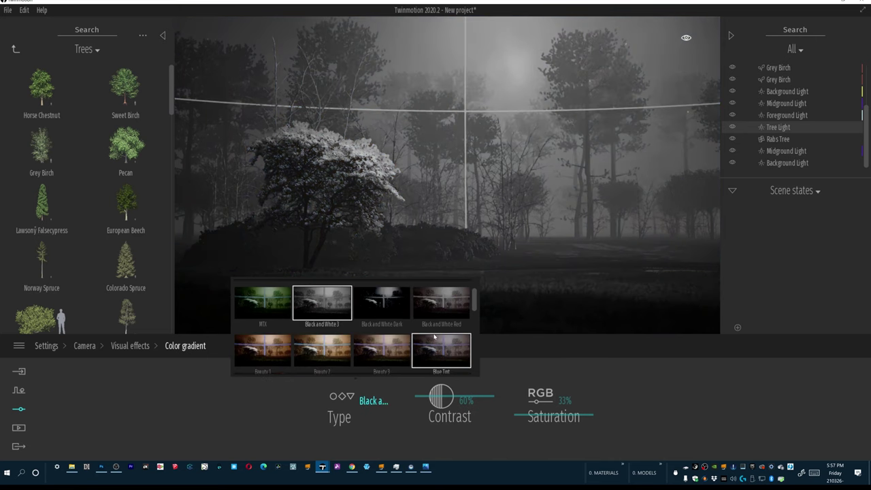
left_click(434, 336)
scroll(435, 336, "down", 1)
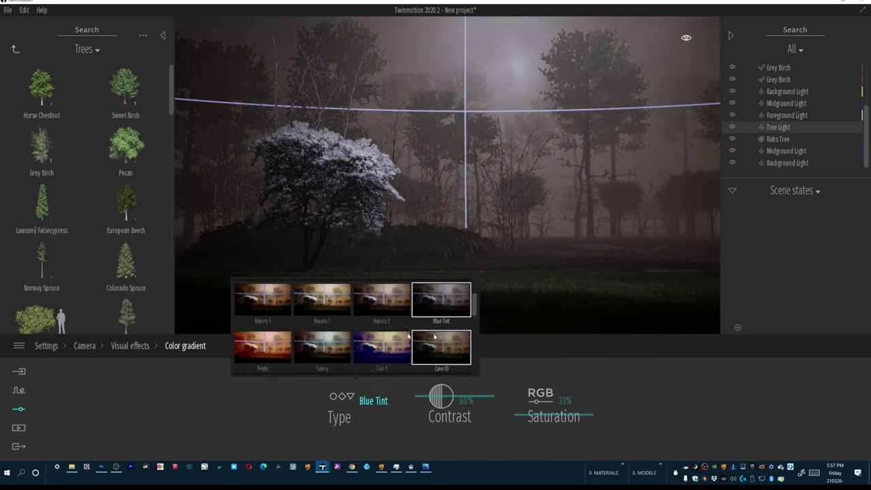
left_click(379, 342)
Step: Try the Day Blue Hour color gradient type and return to Colder
scroll(385, 341, "down", 4)
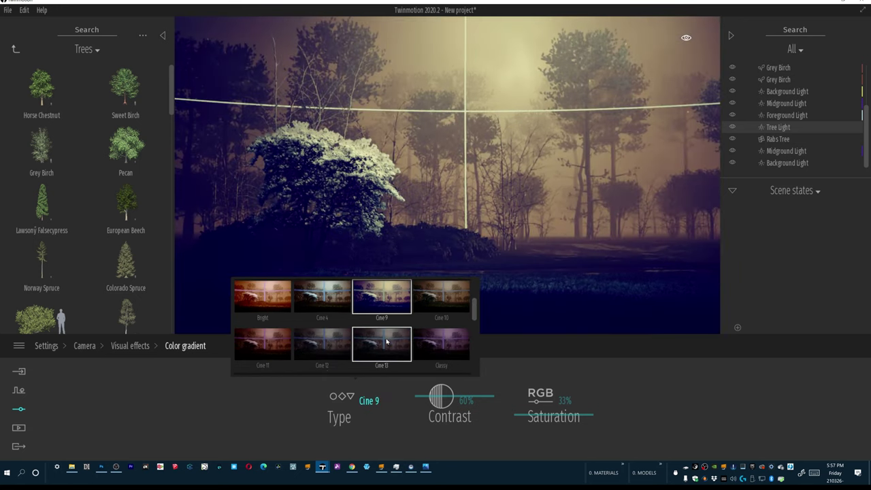
left_click(314, 332)
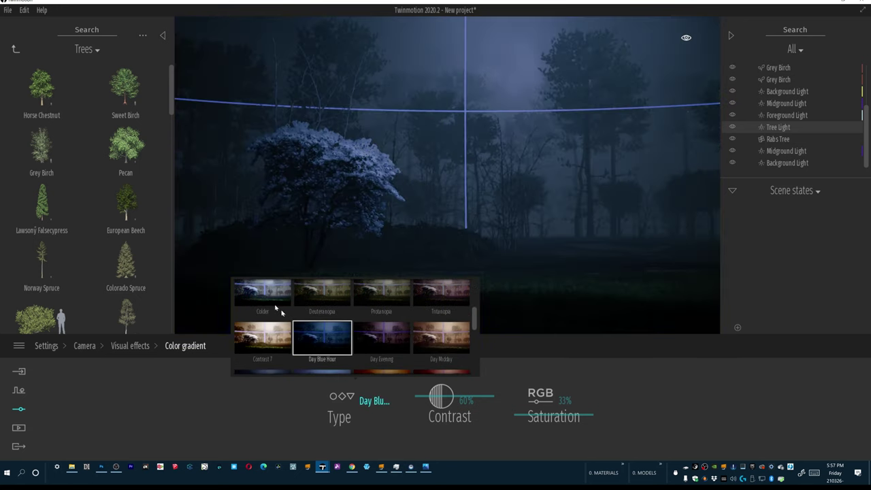
left_click(270, 301)
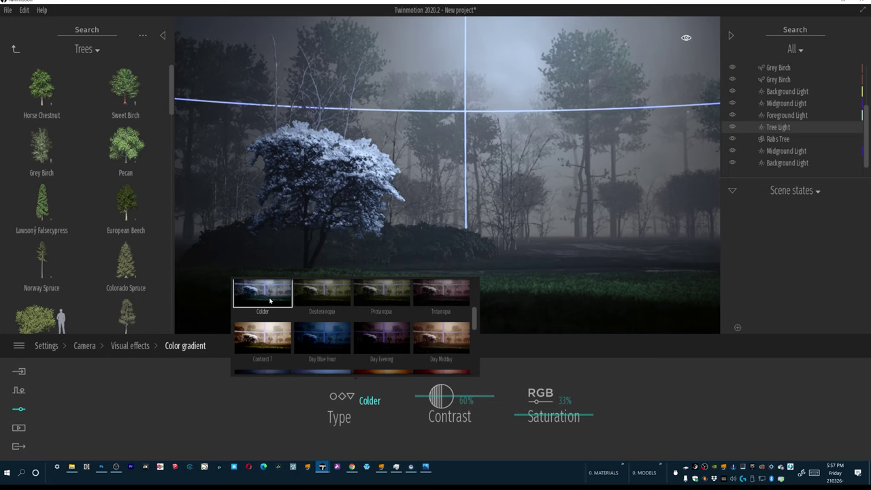
Step: Compare the Day Night Time 1, Hip 2 and Hip 5 color gradient types on the scene
scroll(313, 318, "down", 1)
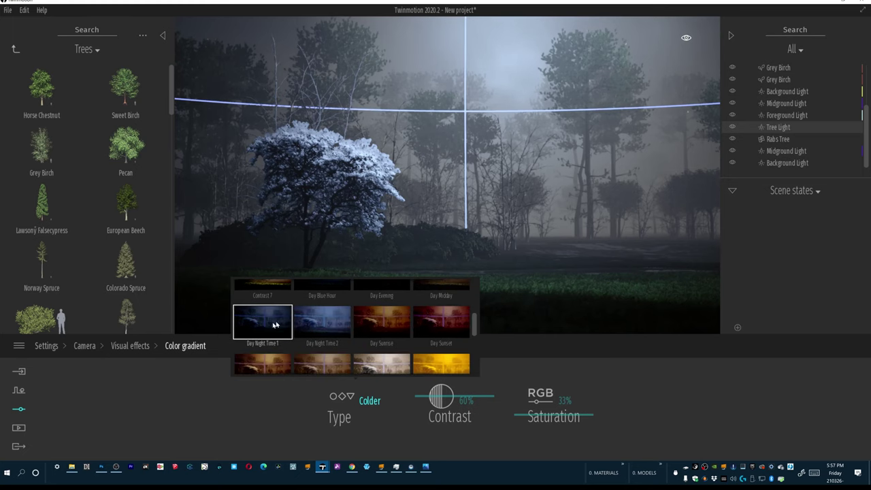
left_click(286, 324)
scroll(306, 327, "down", 2)
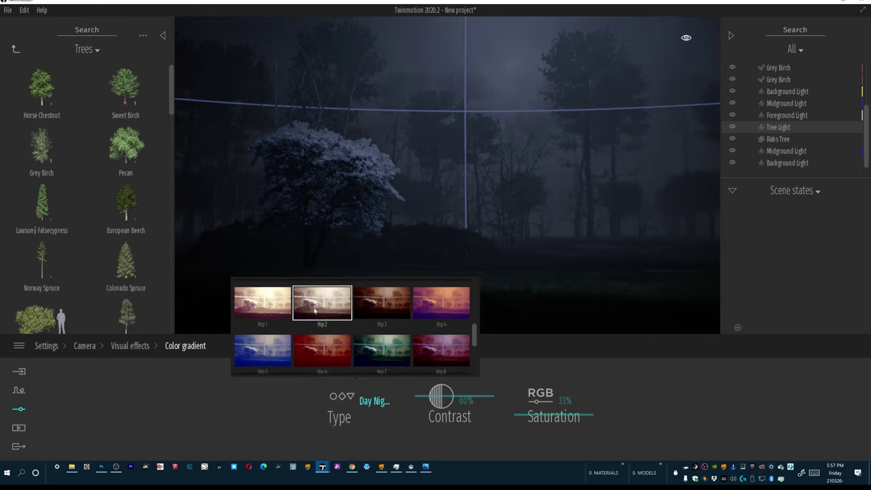
left_click(311, 315)
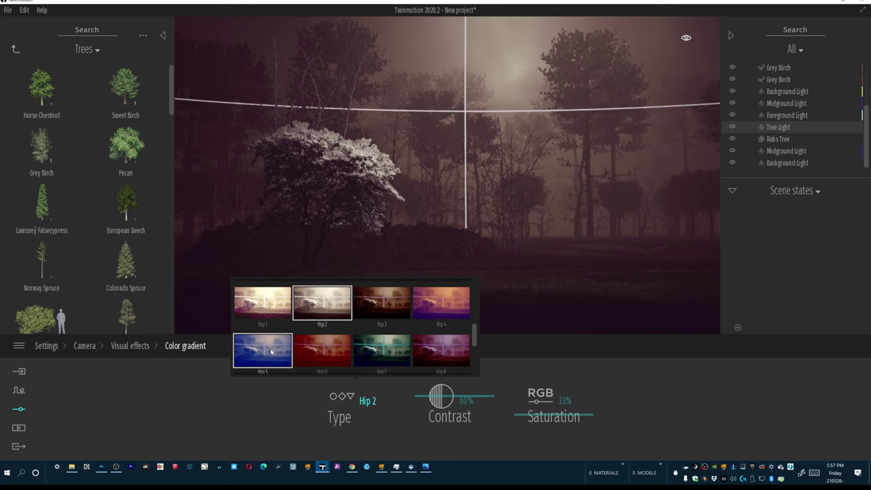
left_click(271, 352)
Step: Set the color gradient type to Hip 9
scroll(313, 344, "down", 1)
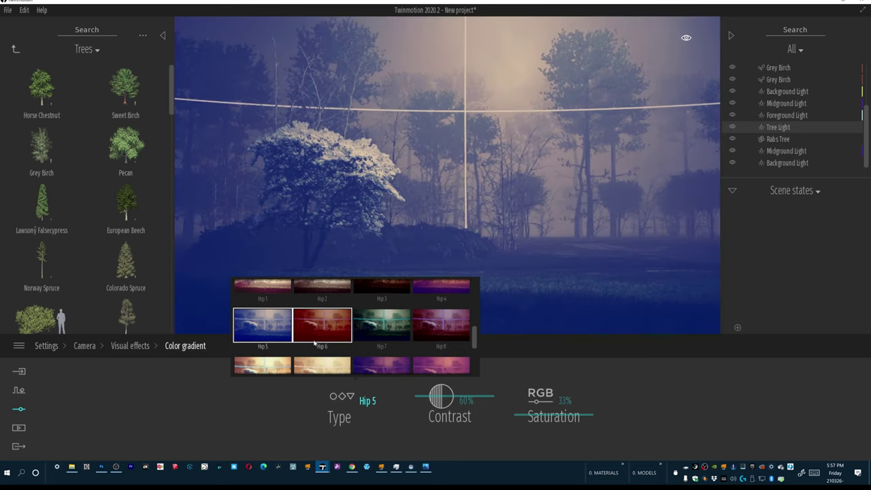
scroll(360, 340, "down", 1)
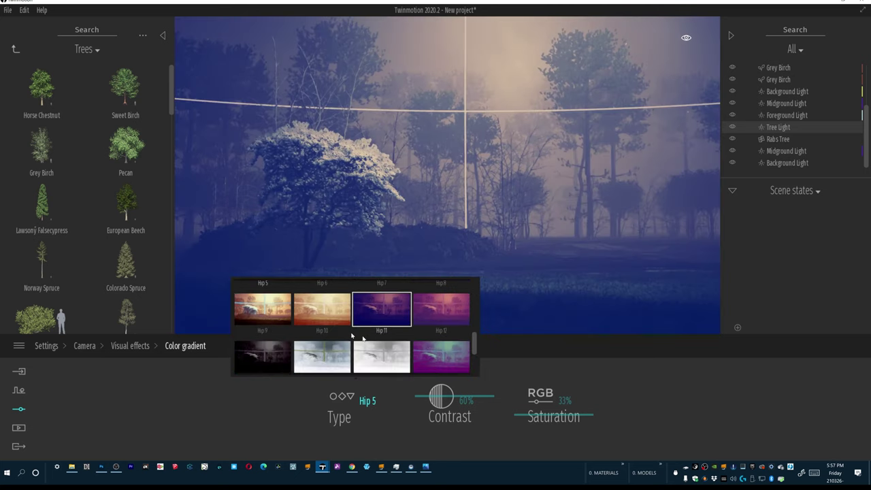
left_click(265, 309)
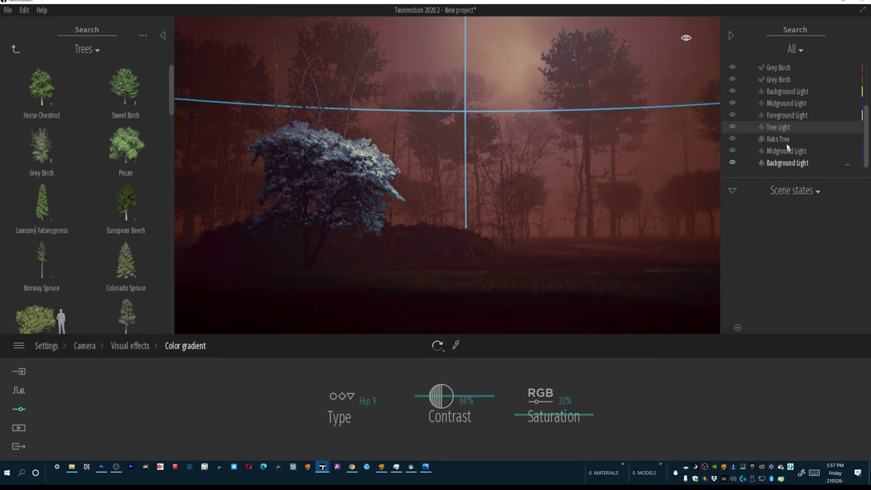
Step: Reposition the Tree Light above the hero tree to light its canopy more strongly, and reframe the original view
right_click_drag(562, 102, 456, 20)
left_click(620, 89)
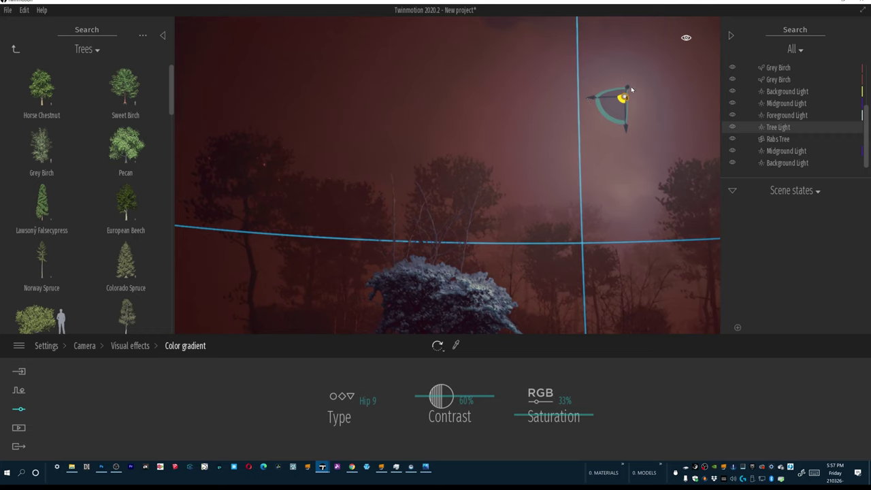
left_click_drag(627, 90, 574, 134)
right_click_drag(581, 215, 632, 373)
right_click_drag(605, 285, 647, 279)
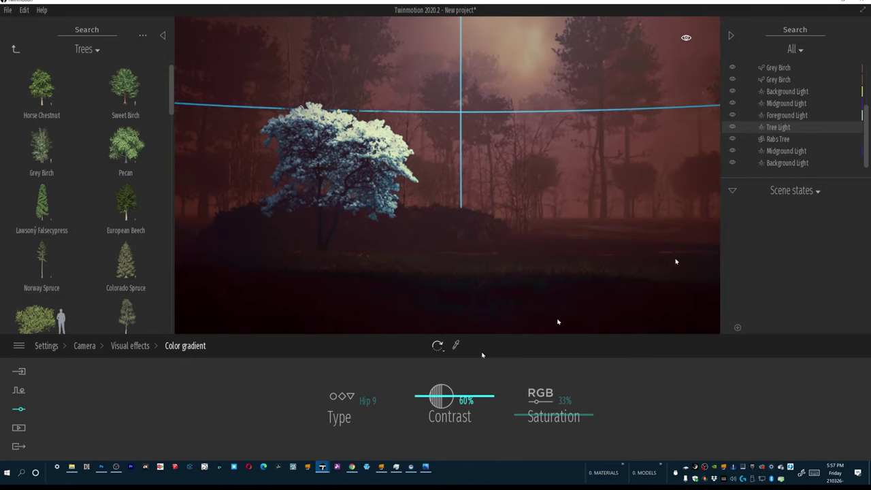
Step: Shift the Tree Light's color to a warmer tone
left_click(782, 138)
left_click(783, 128)
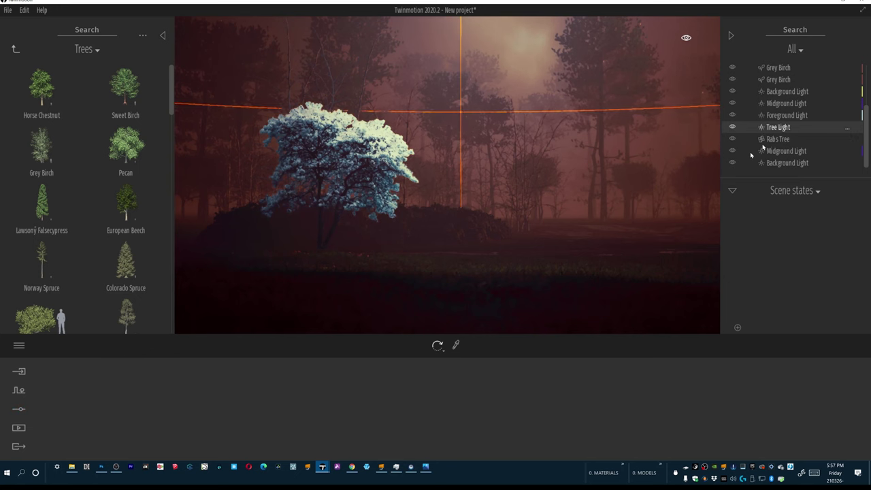
mouse_move(386, 400)
left_mouse_down()
mouse_move(388, 416)
mouse_move(381, 407)
left_mouse_up()
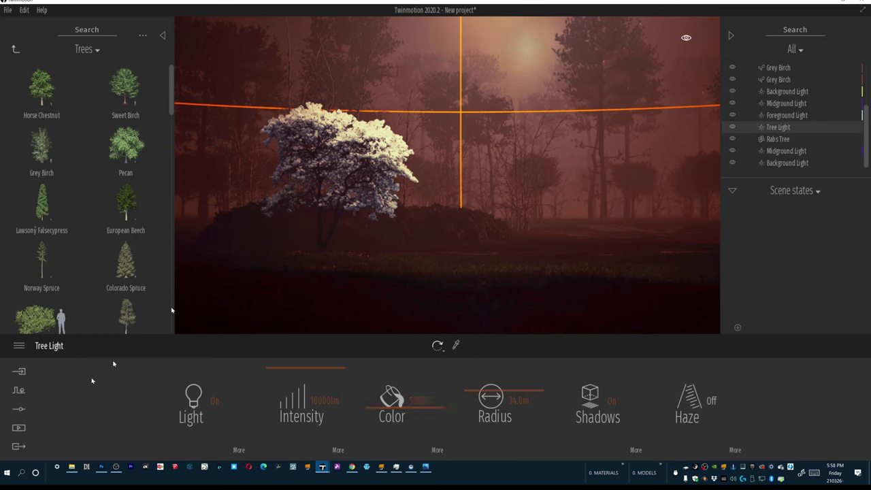
Step: Create a new media image from the current view
left_click(21, 430)
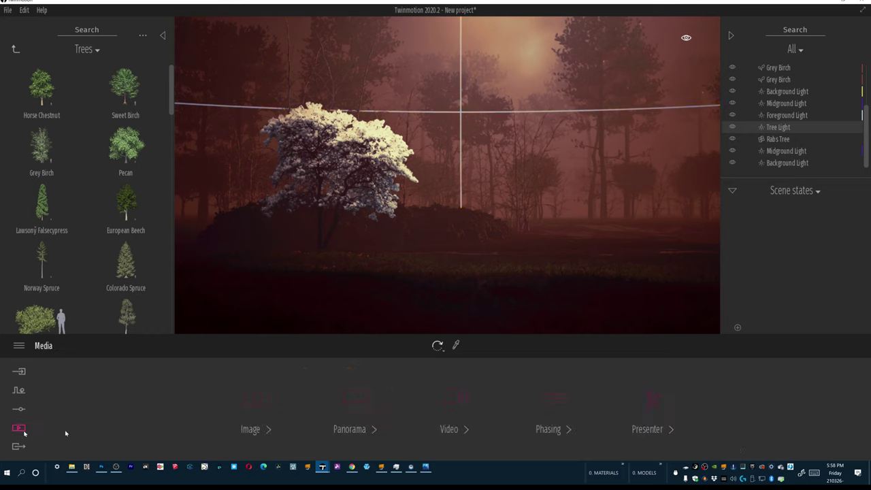
left_click(255, 407)
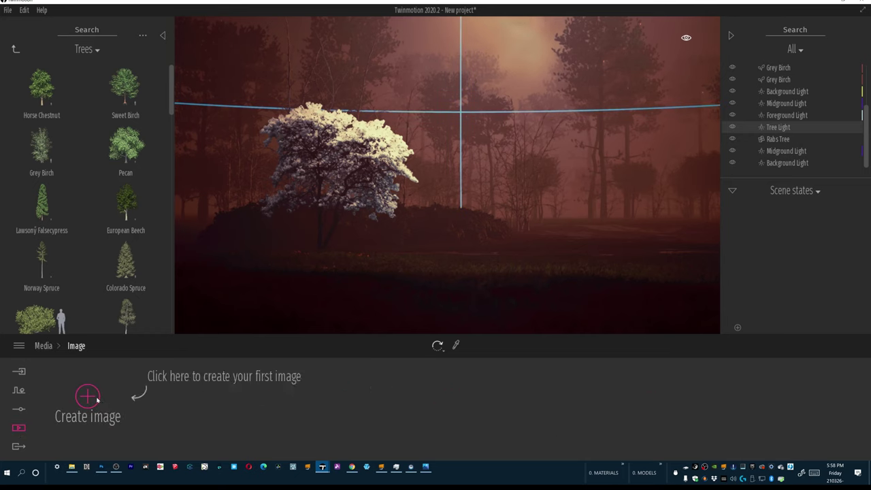
left_click(97, 400)
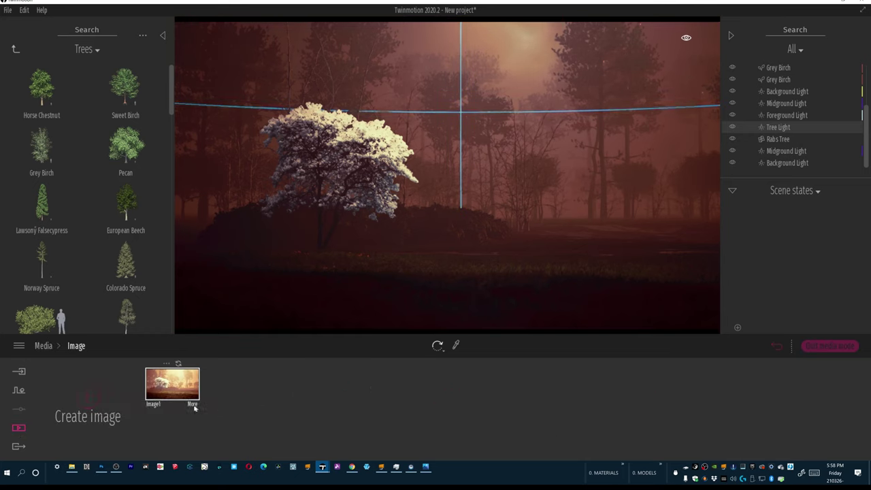
Step: Set the new image's output size to 4K UHD 3840x2160
left_click(193, 405)
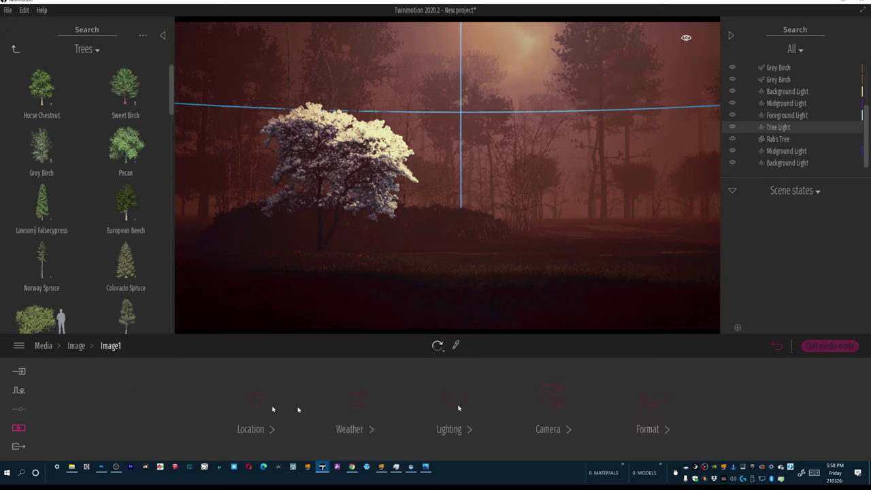
left_click(657, 394)
left_click(479, 397)
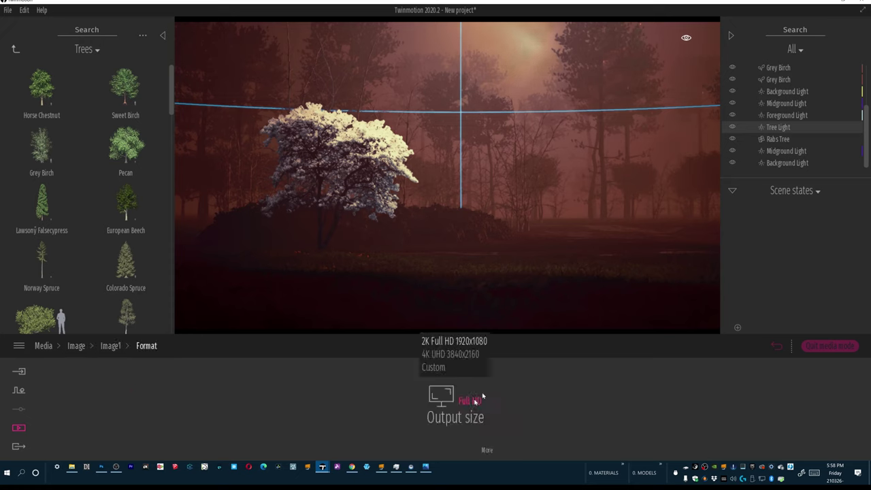
left_click(452, 356)
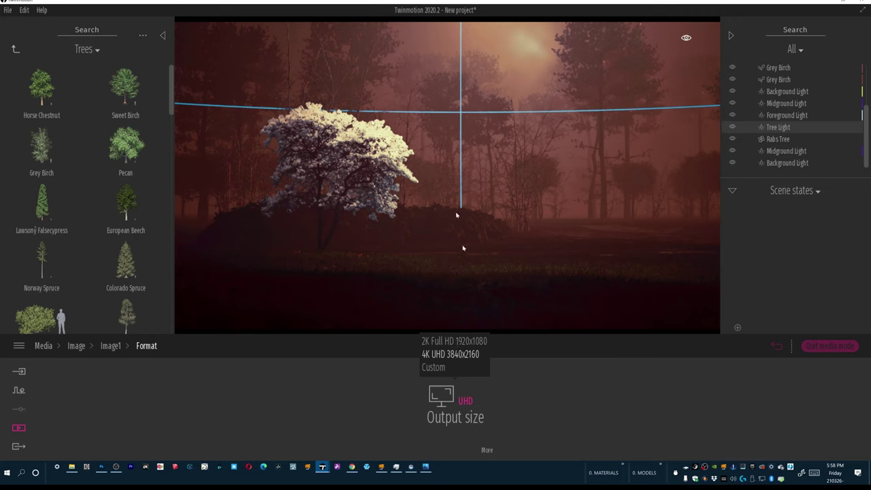
Step: Show the export settings, and open the Image1 render from the Renders folder in Photoshop as its own document
left_click(17, 449)
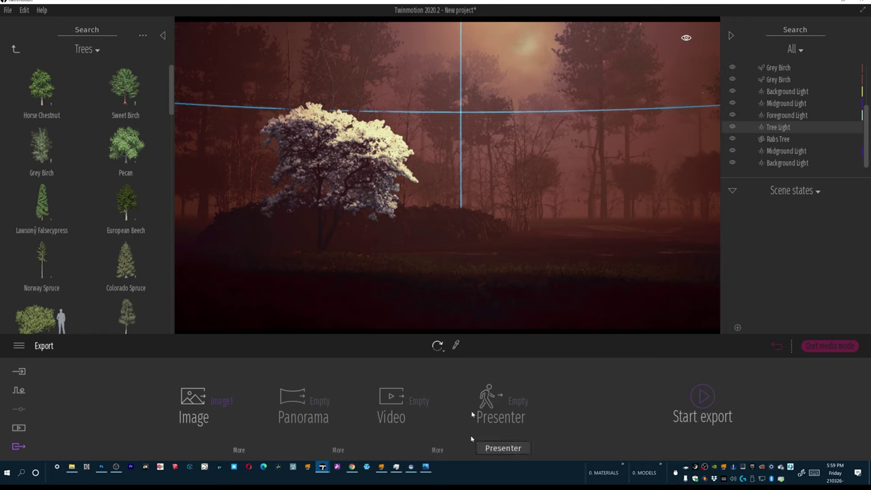
left_click(71, 467)
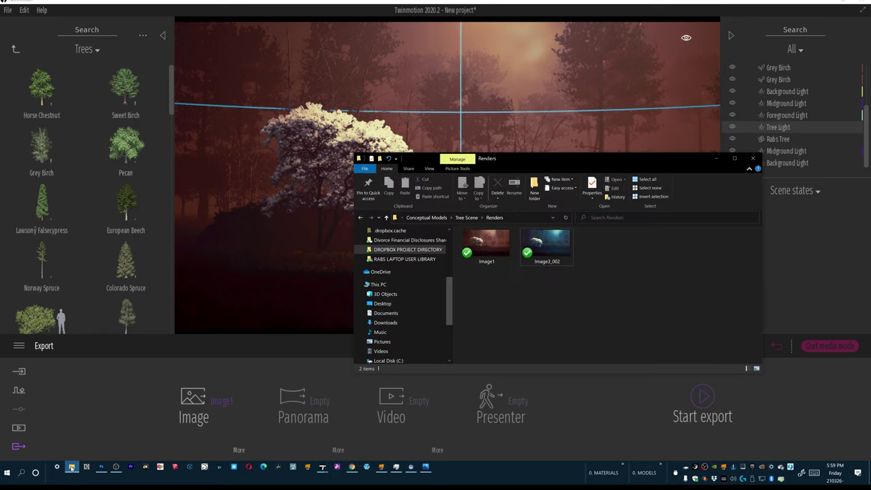
left_click(495, 253)
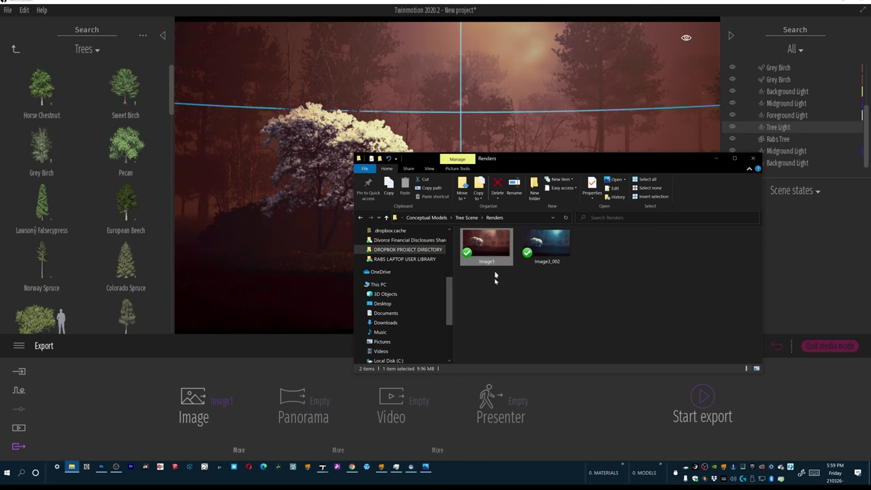
left_click(100, 466)
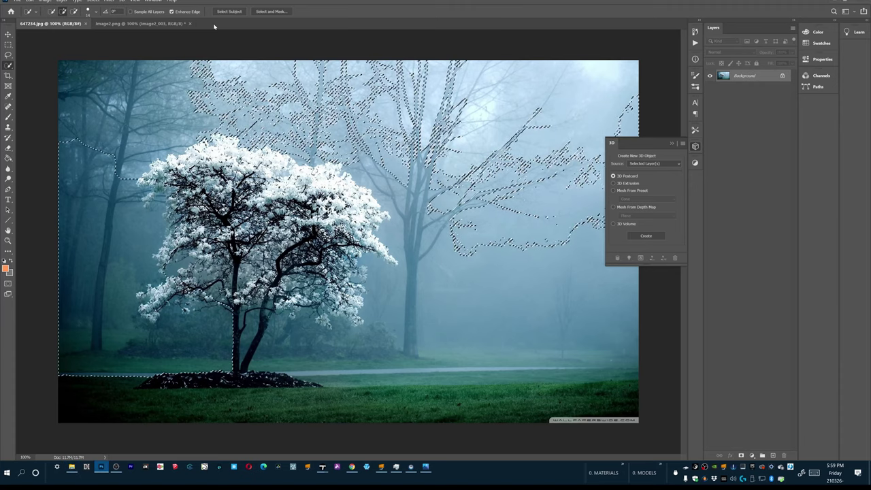
key("alt+Tab")
left_click(523, 156)
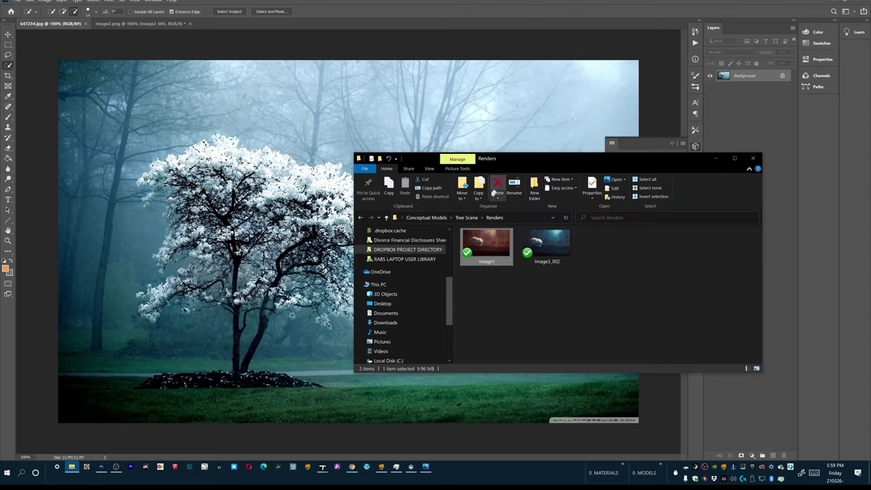
left_click_drag(300, 38, 285, 25)
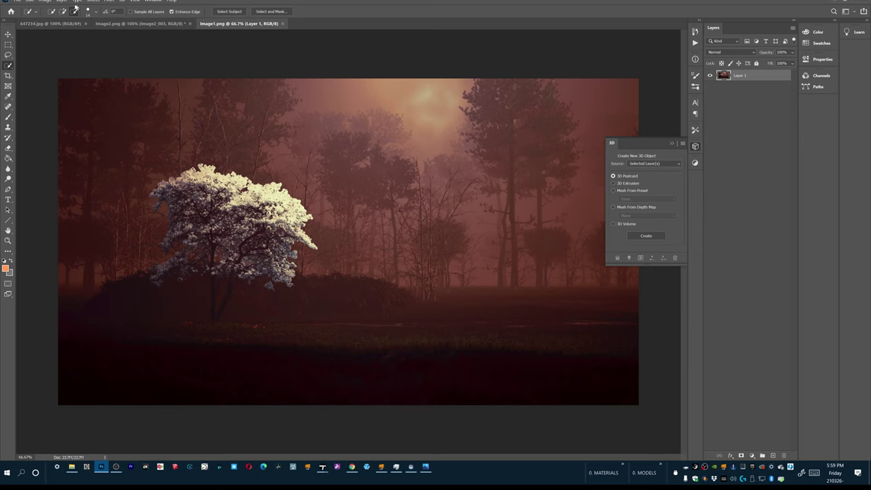
Step: Apply Auto Tone to the render, and darken it with an RGB curve through input 84, output 61 and input 117, output 85
left_click(51, 2)
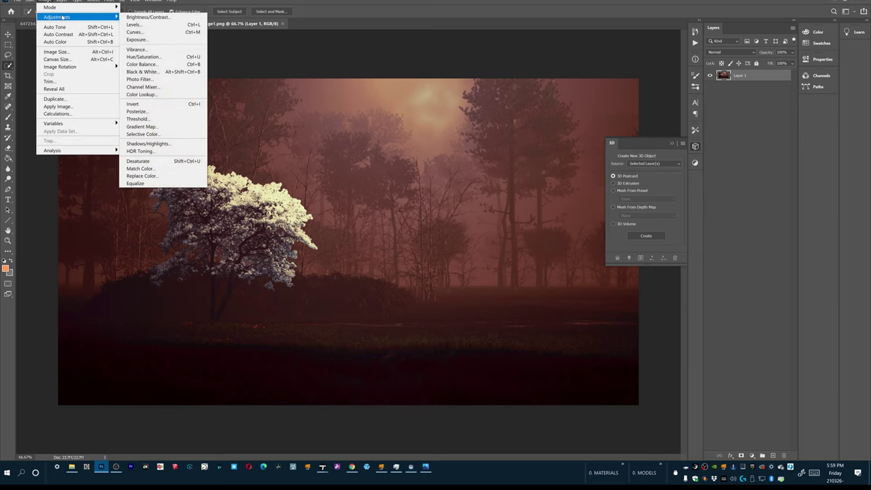
left_click(64, 26)
left_click(46, 2)
mouse_move(49, 8)
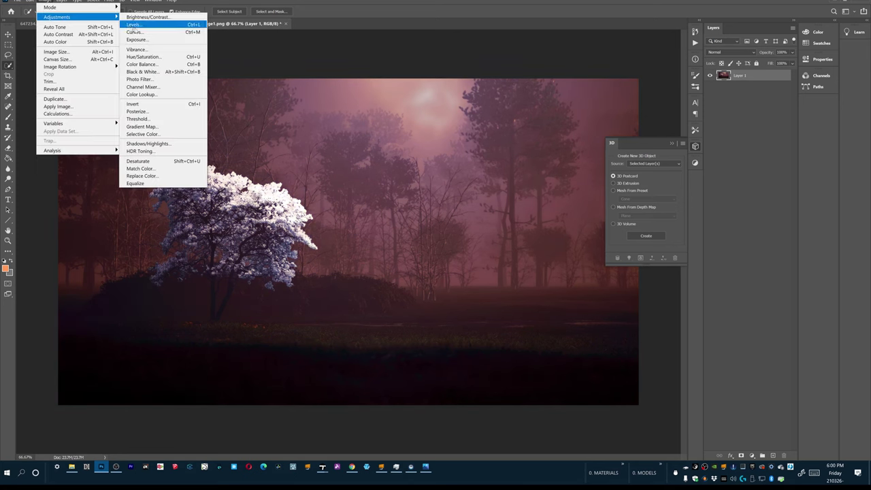
left_click(135, 32)
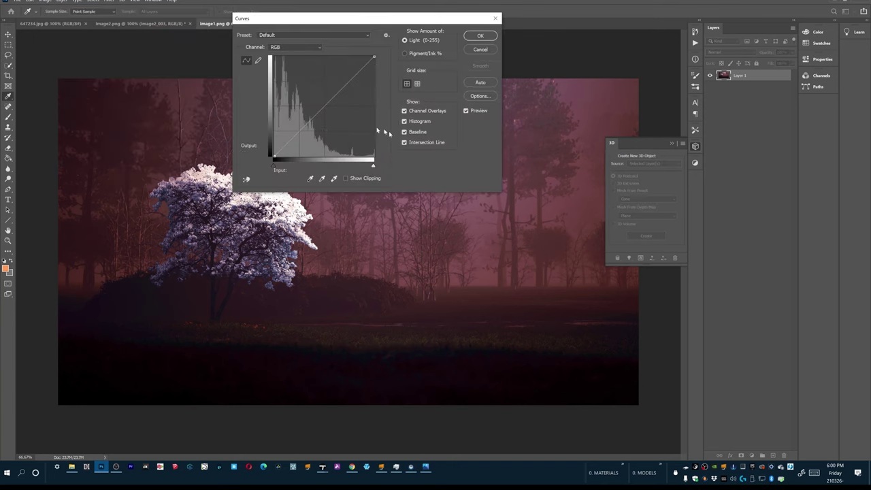
left_click_drag(307, 123, 307, 131)
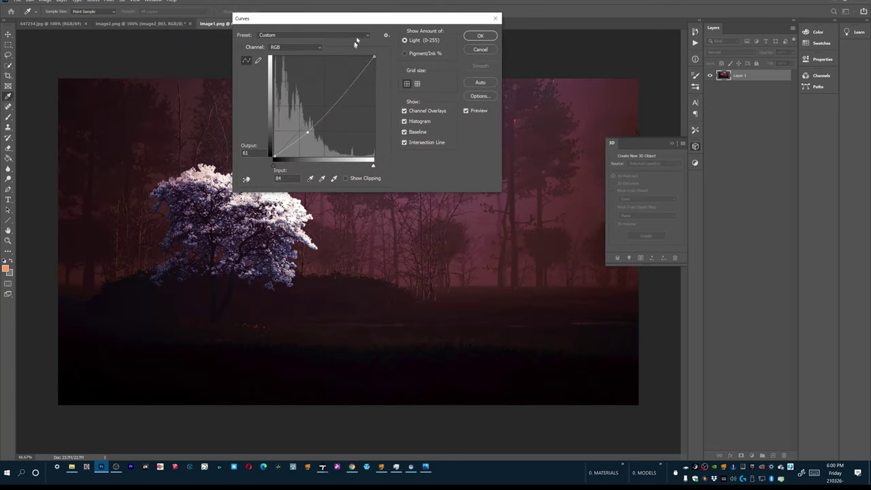
left_click_drag(367, 17, 617, 39)
left_click_drag(567, 117, 574, 111)
left_click_drag(549, 144, 543, 145)
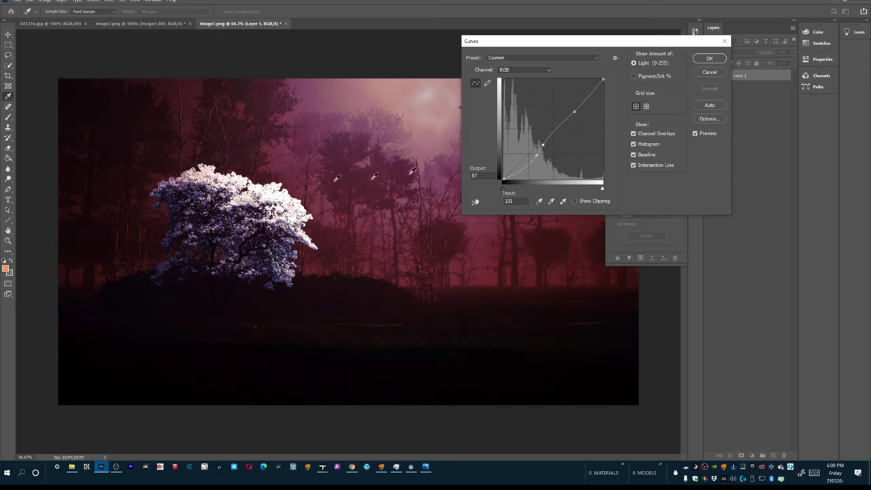
left_click_drag(545, 144, 549, 145)
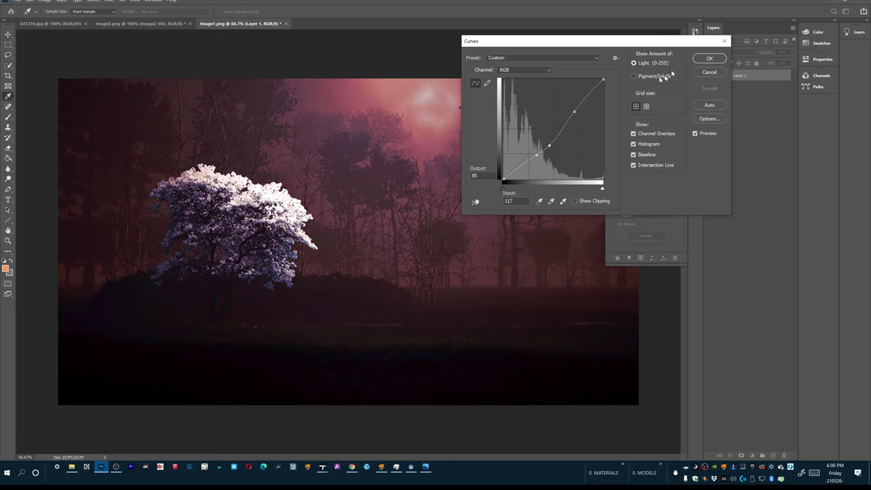
left_click(708, 58)
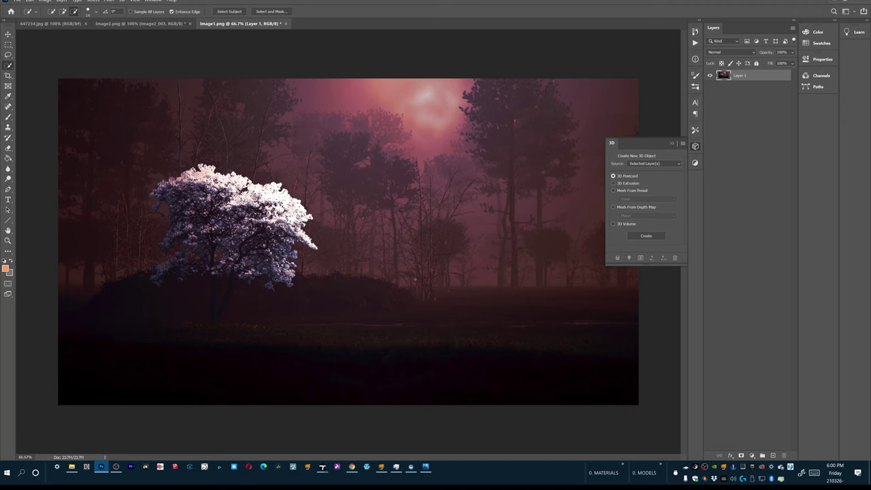
Step: Return to Twinmotion and examine the bed models in the user library under TM Models, 0-Bedroom, Beds
key("alt+Tab")
key("alt+Tab")
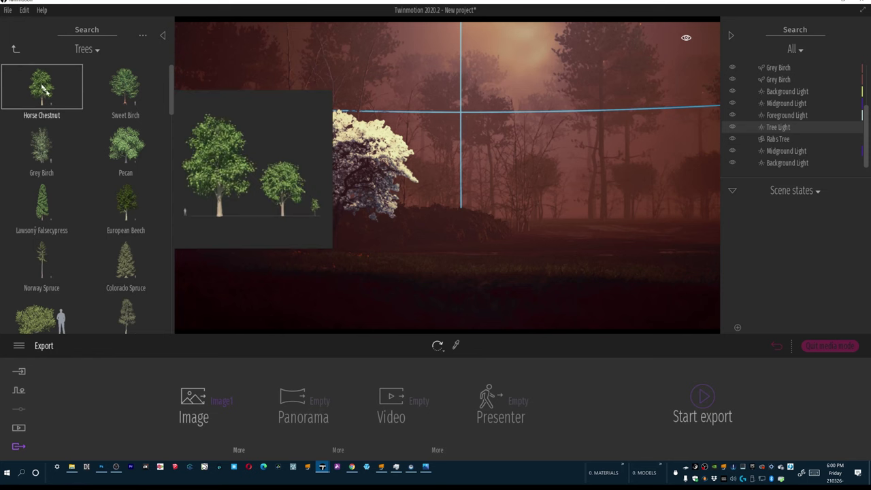
left_click(15, 49)
left_click(15, 49)
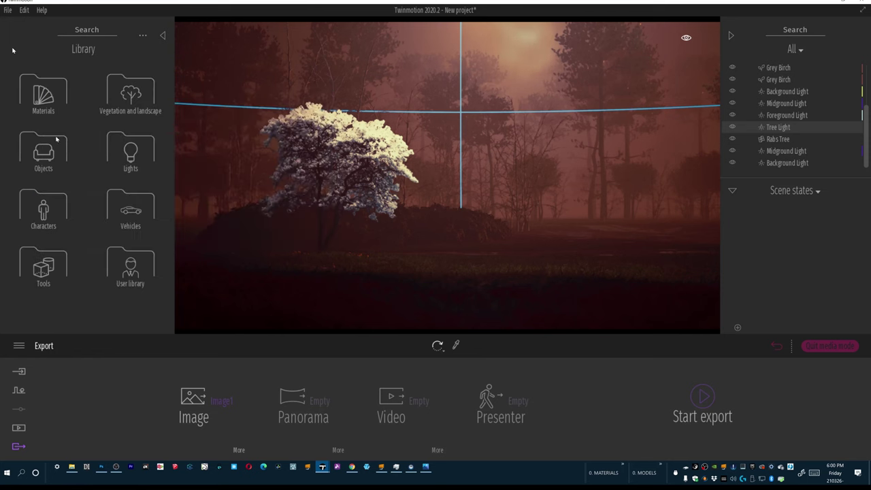
left_click(130, 272)
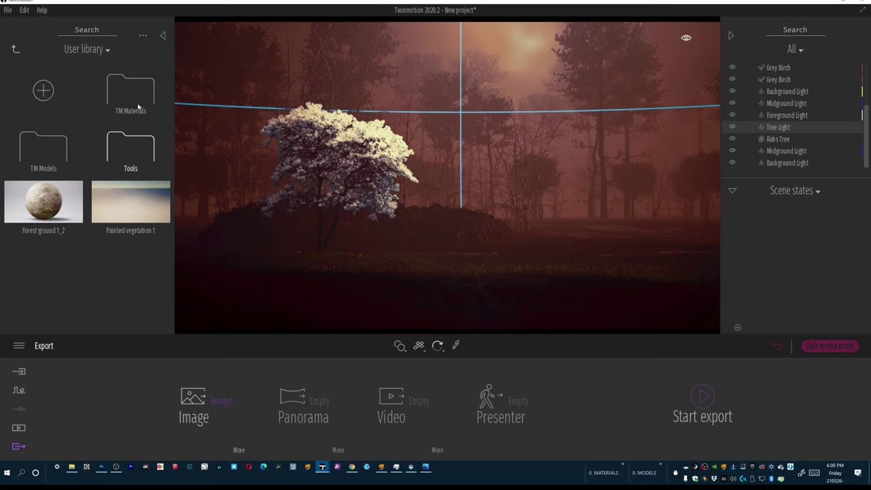
left_click(47, 145)
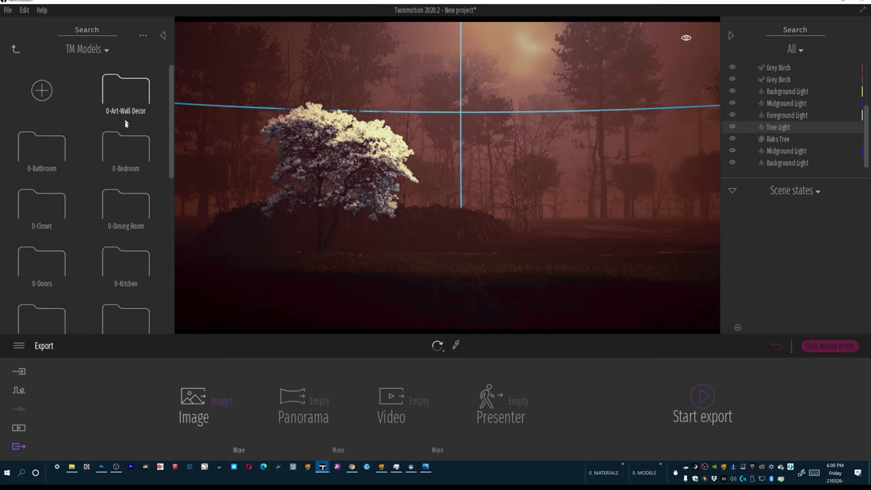
left_click(124, 140)
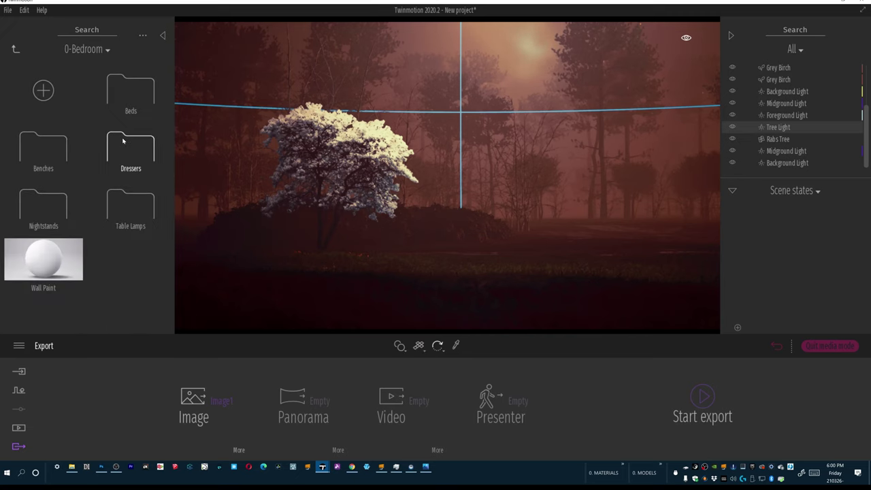
left_click(129, 103)
scroll(117, 223, "down", 5)
scroll(117, 222, "down", 3)
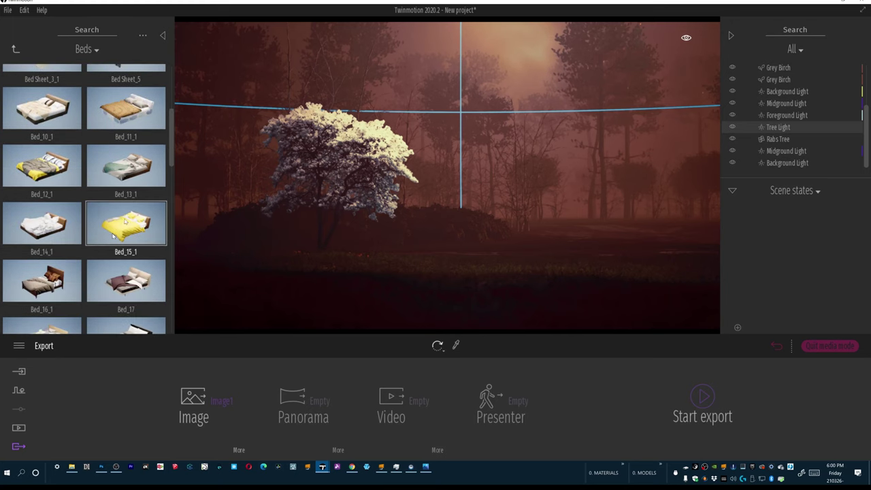
scroll(91, 274, "down", 1)
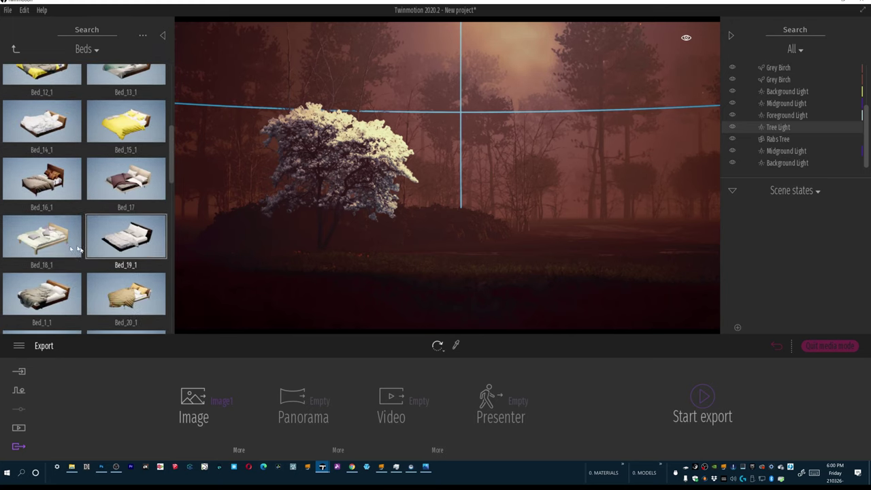
scroll(65, 251, "down", 1)
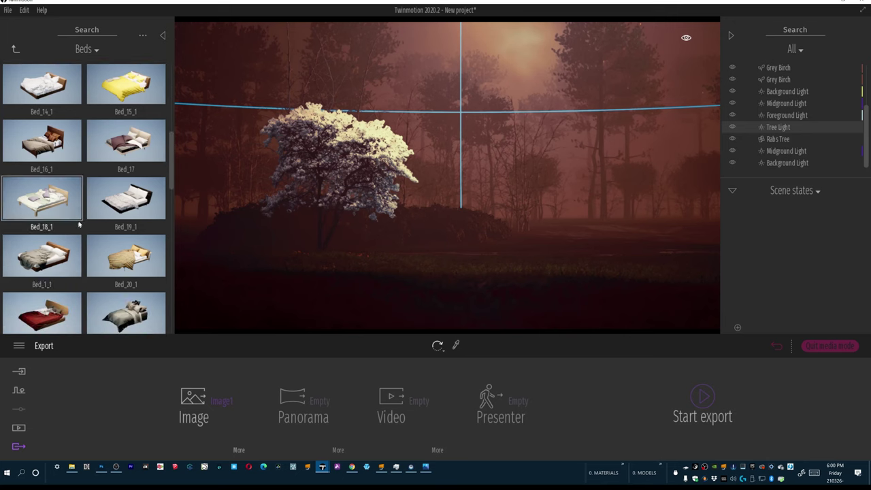
scroll(78, 229, "down", 1)
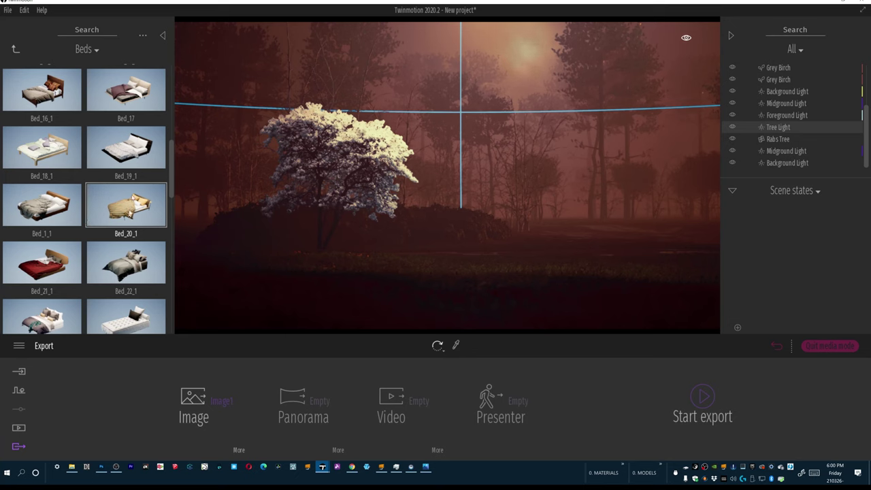
scroll(128, 205, "down", 1)
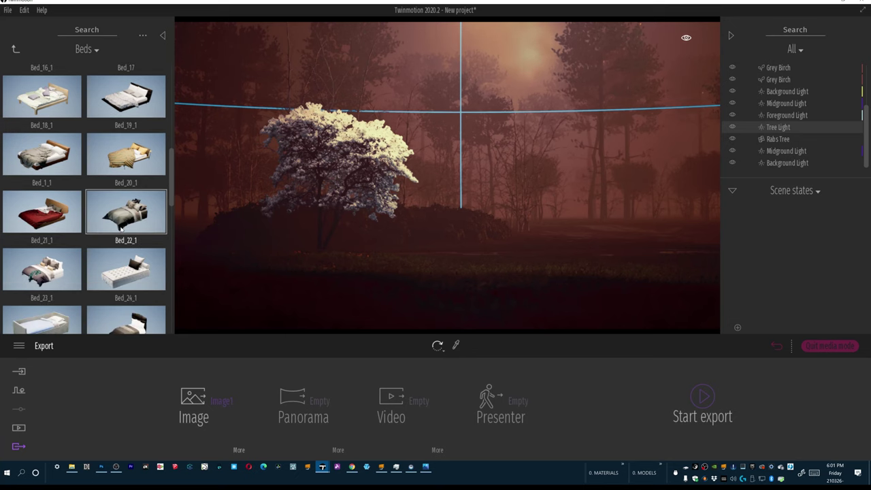